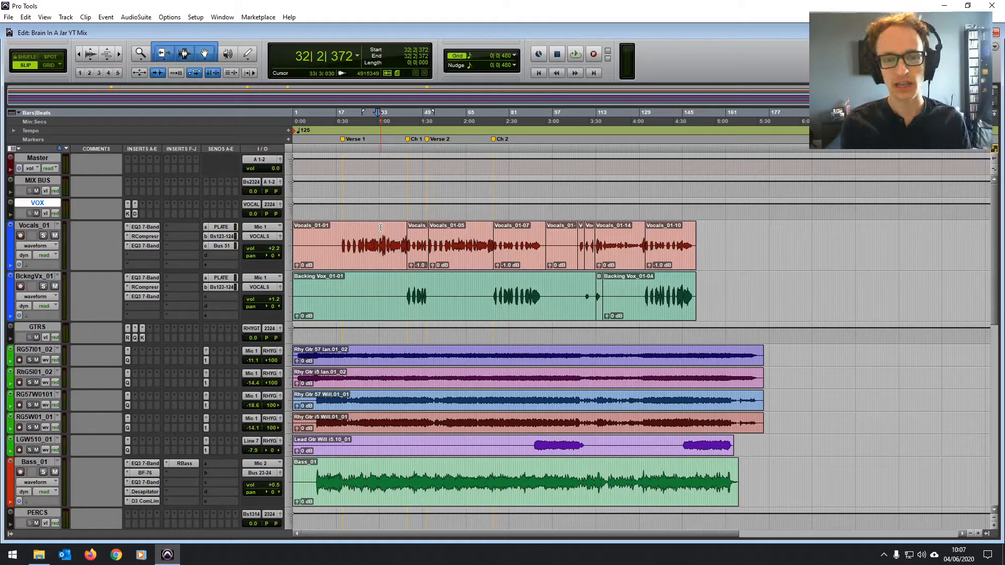
- Look over the session's vocal, guitar, bass, percussion and drum tracks, and select the MIX BUS track
scroll(380, 230, down, 3)
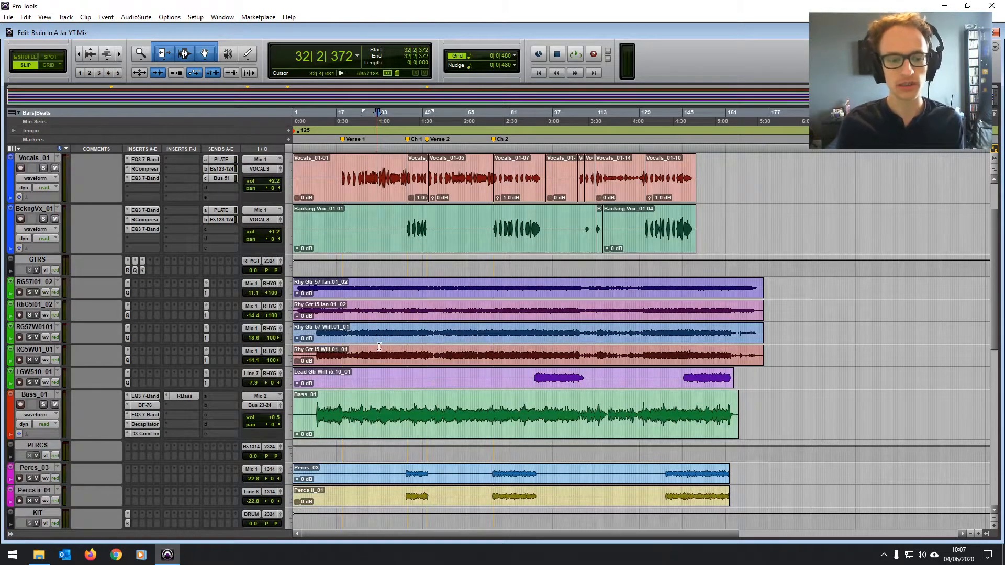
scroll(380, 346, up, 3)
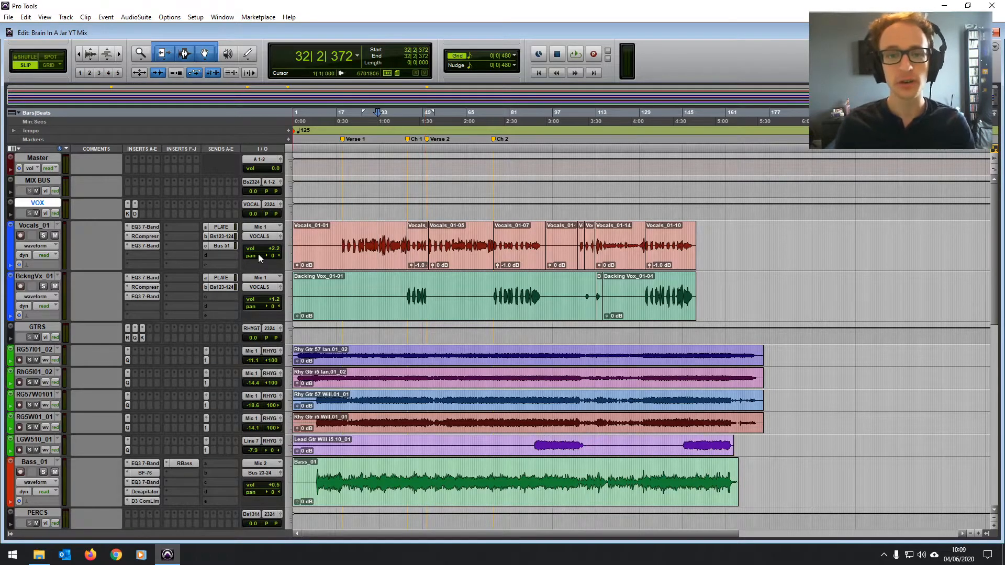
click(35, 327)
scroll(31, 422, down, 3)
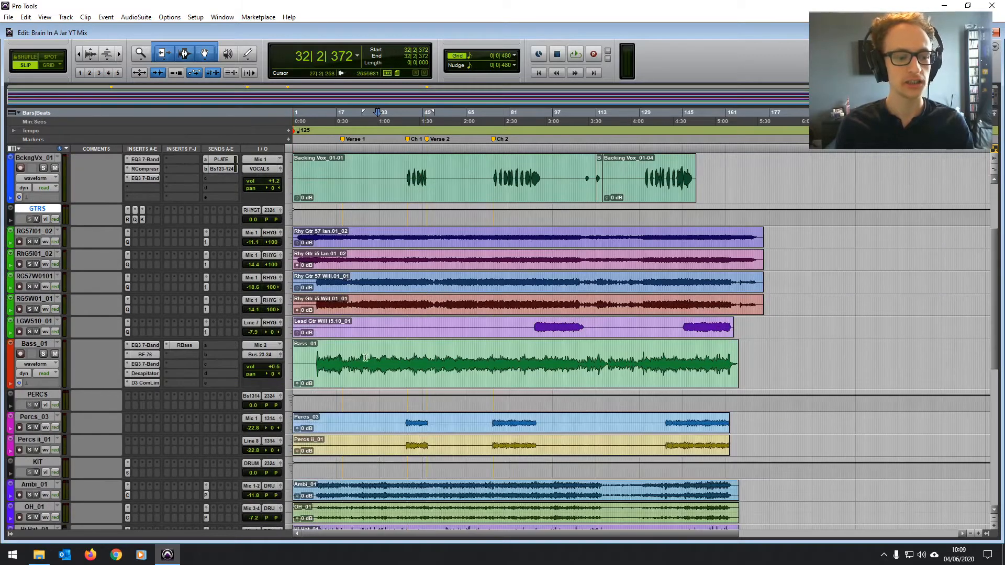
scroll(303, 295, up, 3)
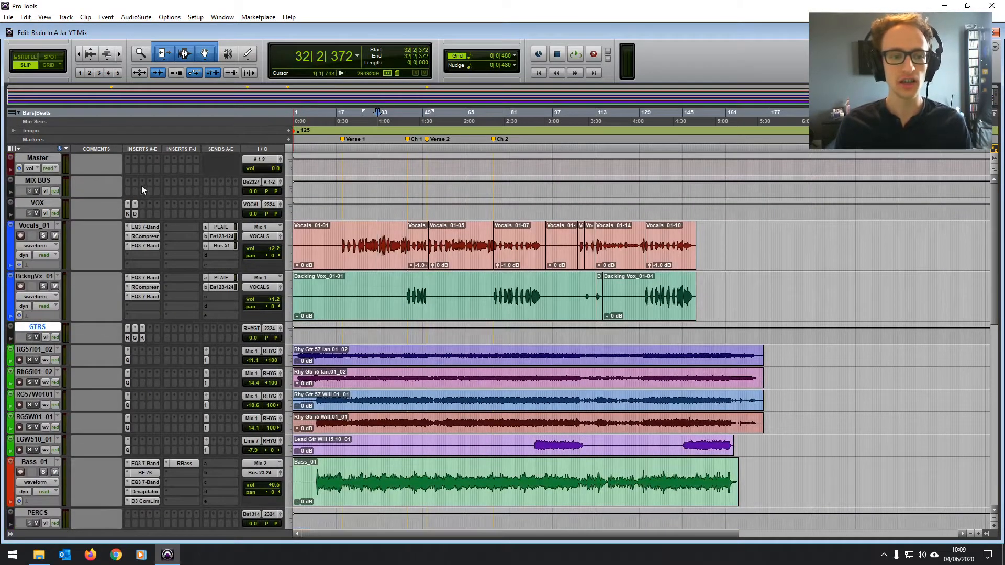
click(37, 181)
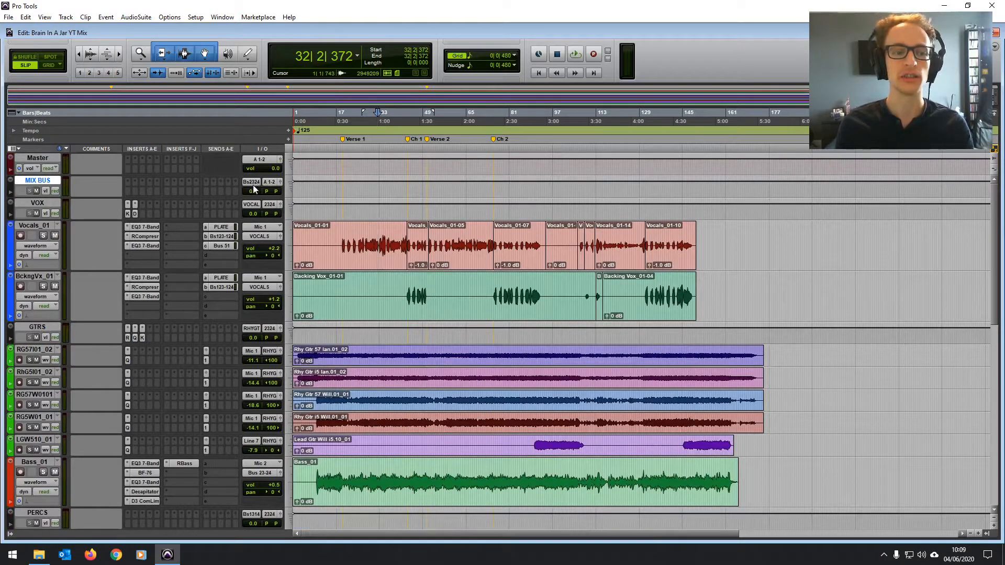
- Select the section from the Ch 1 marker to the Ch 2 marker on the VOX track and start playback
click(423, 211)
key(ctrl+bracketright)
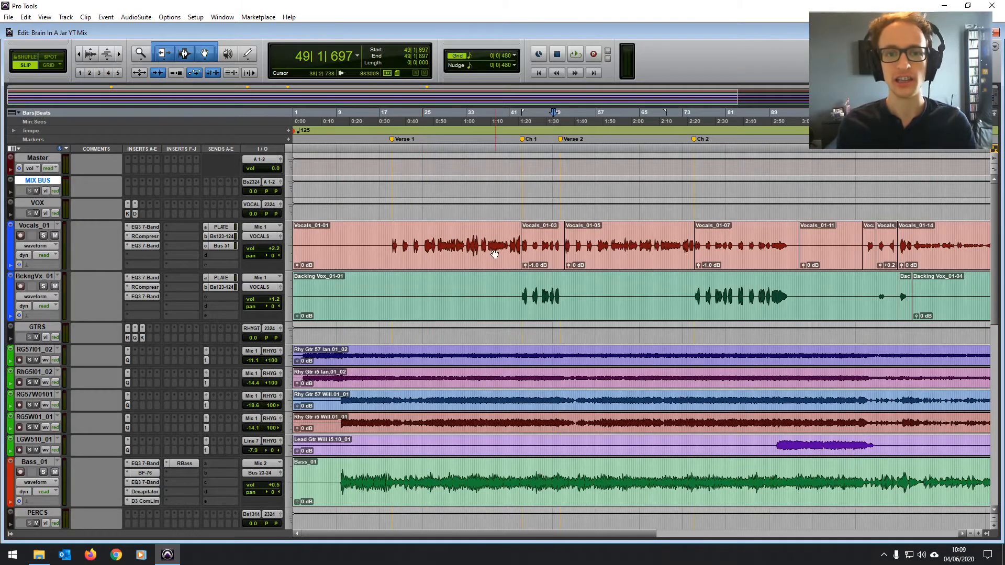
scroll(492, 252, right, 5)
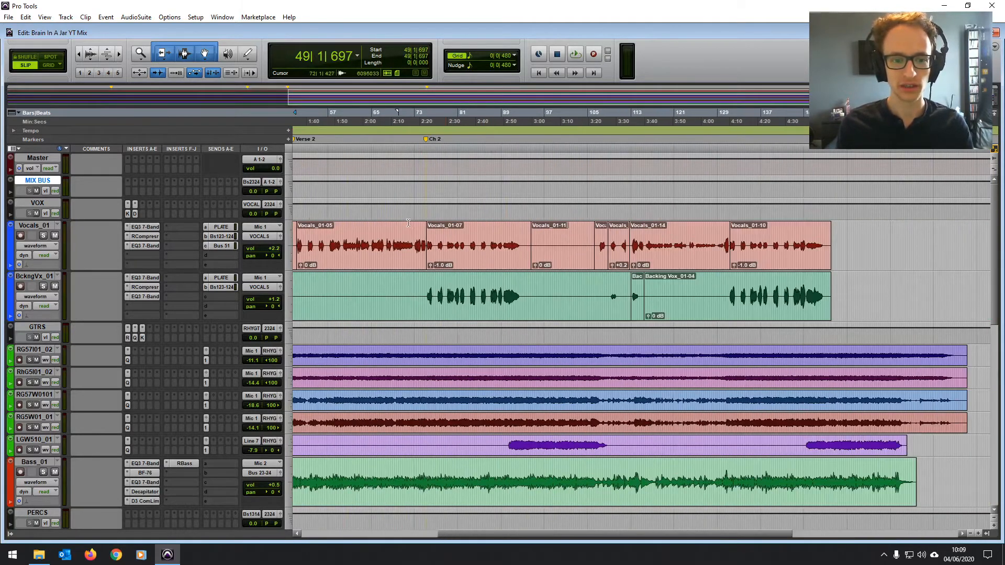
scroll(408, 222, left, 4)
click(504, 212)
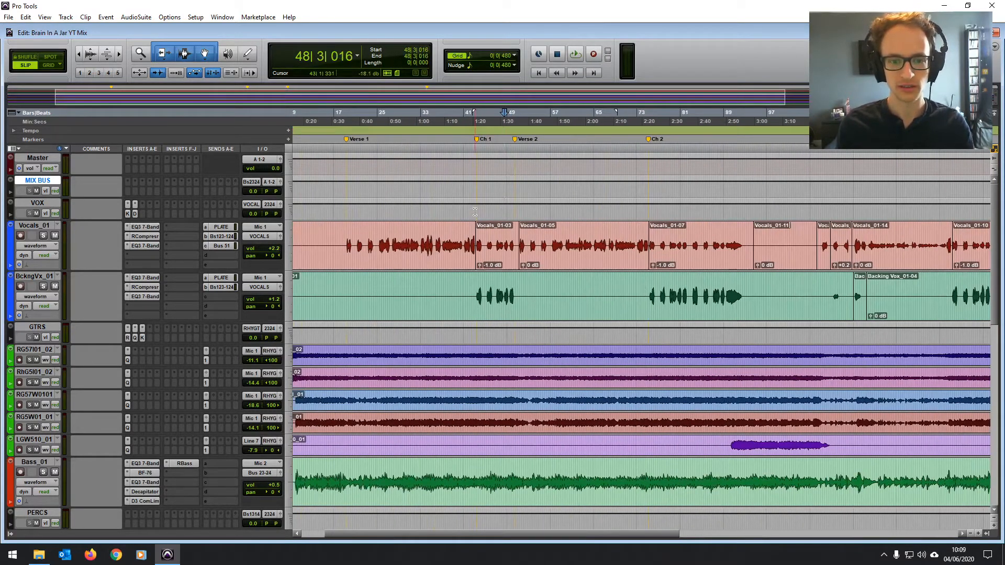
drag(475, 211, 649, 211)
key(space)
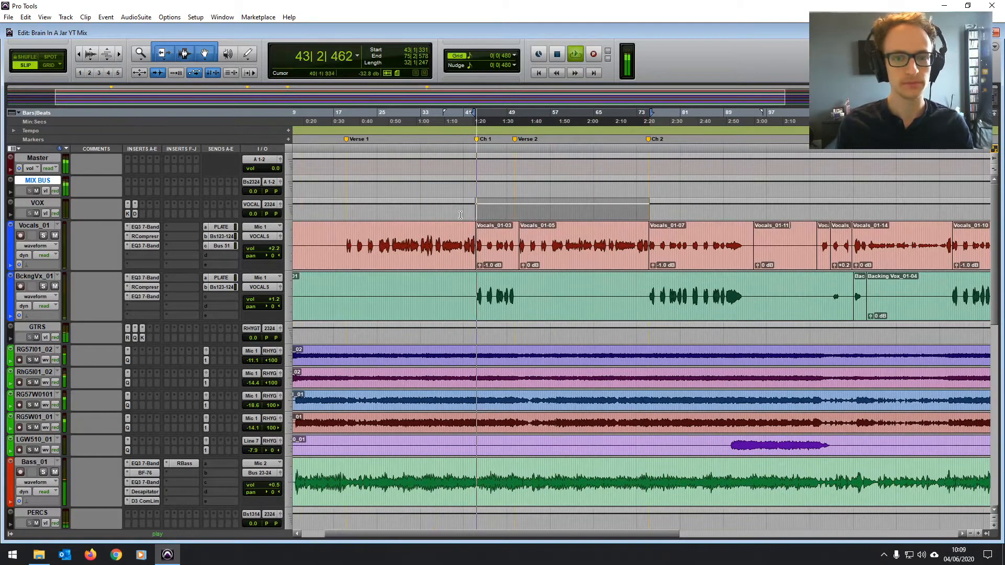
- Insert the multichannel Channel Strip (stereo) dynamics plug-in on the first insert slot of the MIX BUS track
click(128, 194)
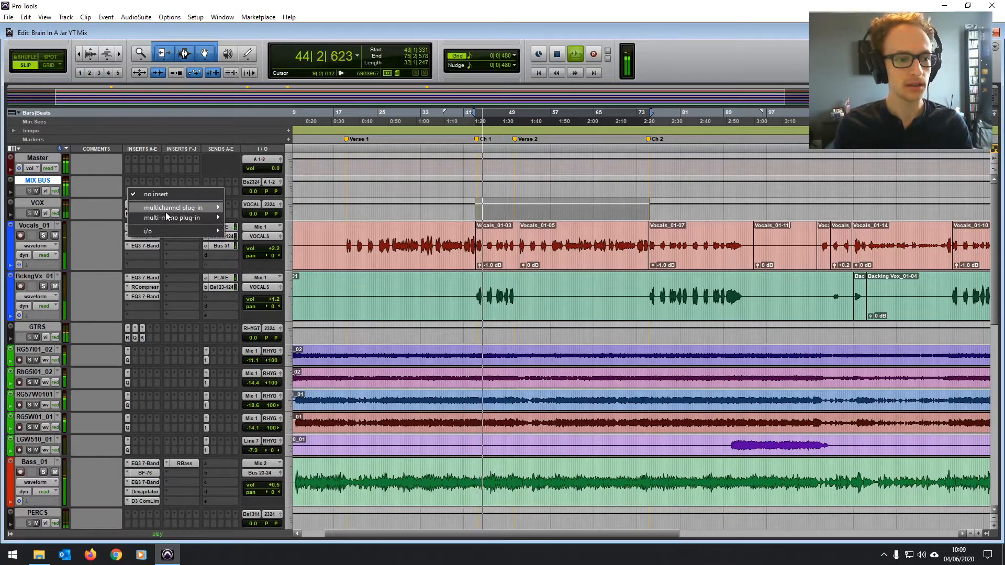
mouse_move(173, 207)
mouse_move(281, 219)
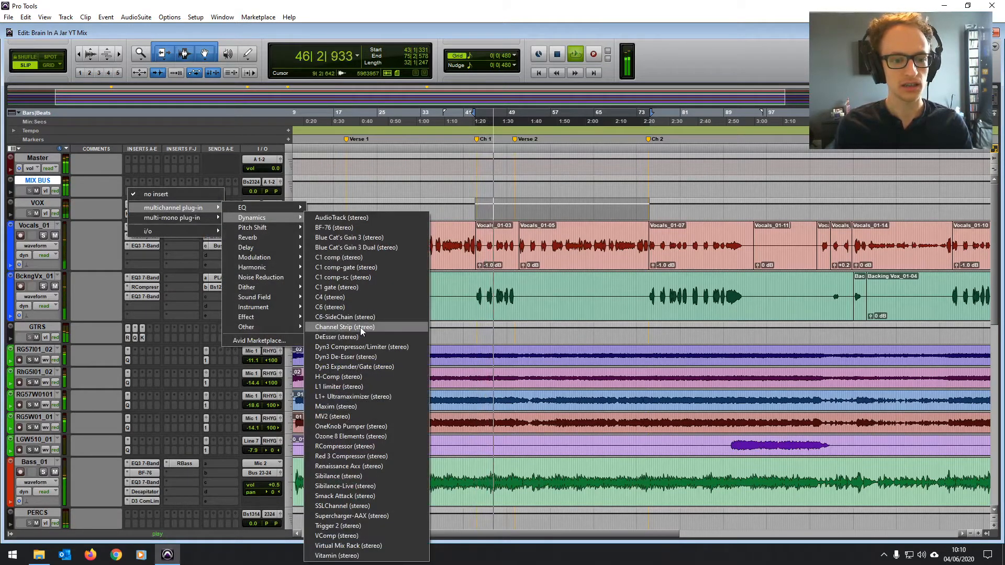
click(379, 329)
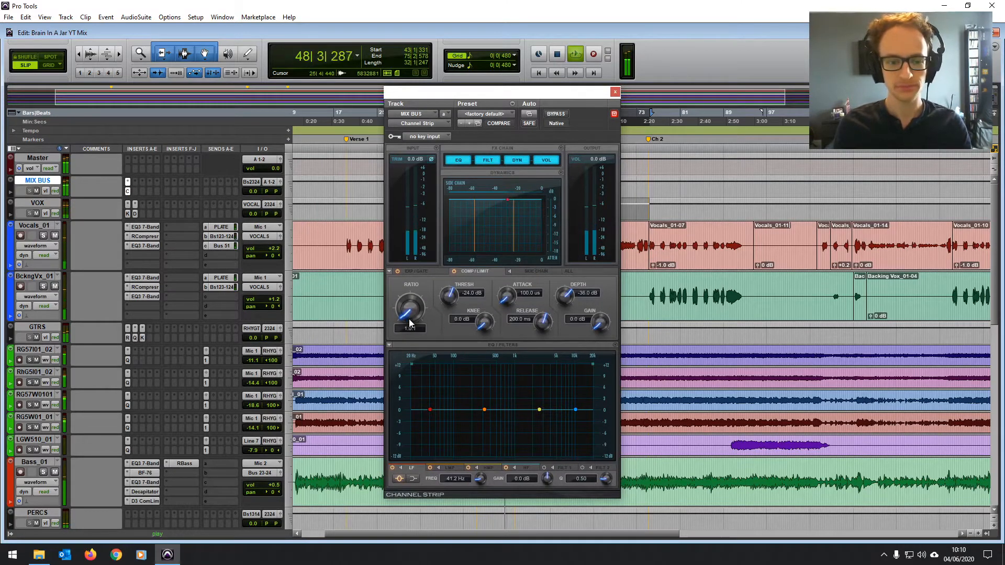
- Set the Channel Strip compressor's threshold to -20 dB, ratio to 2.4:1 and knee to about 6 dB
drag(408, 316, 407, 310)
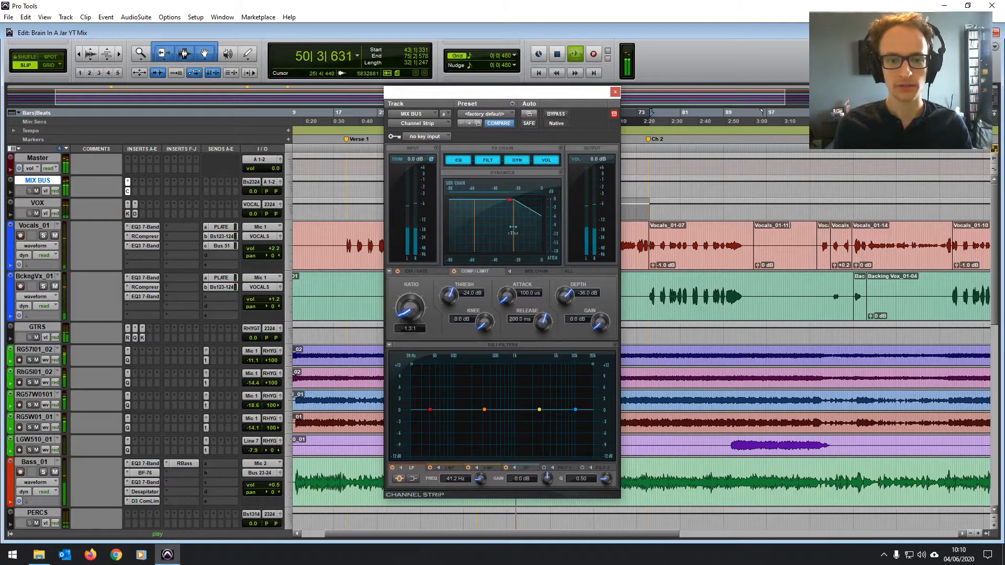
drag(514, 228, 518, 228)
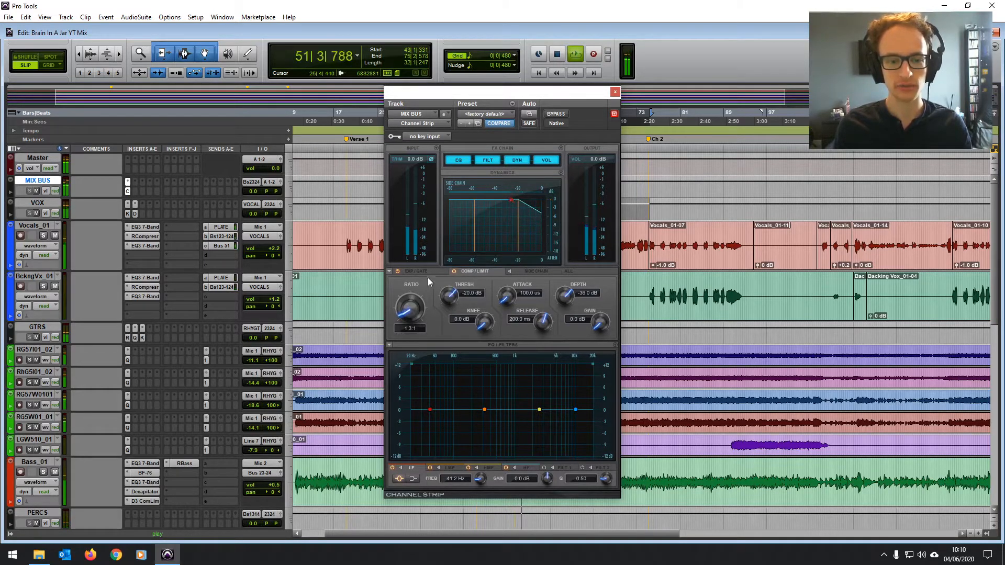
drag(413, 310, 412, 298)
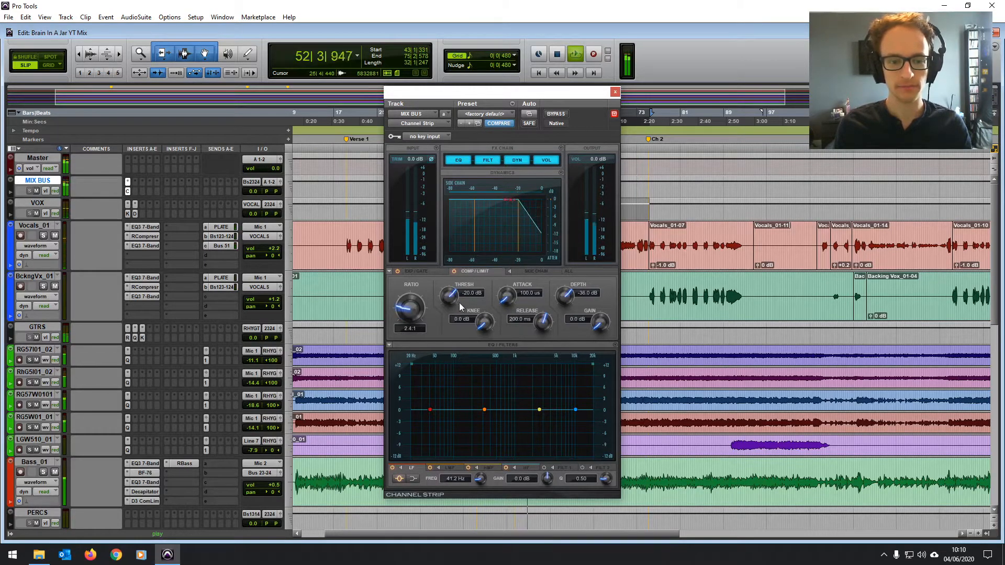
drag(483, 322, 487, 310)
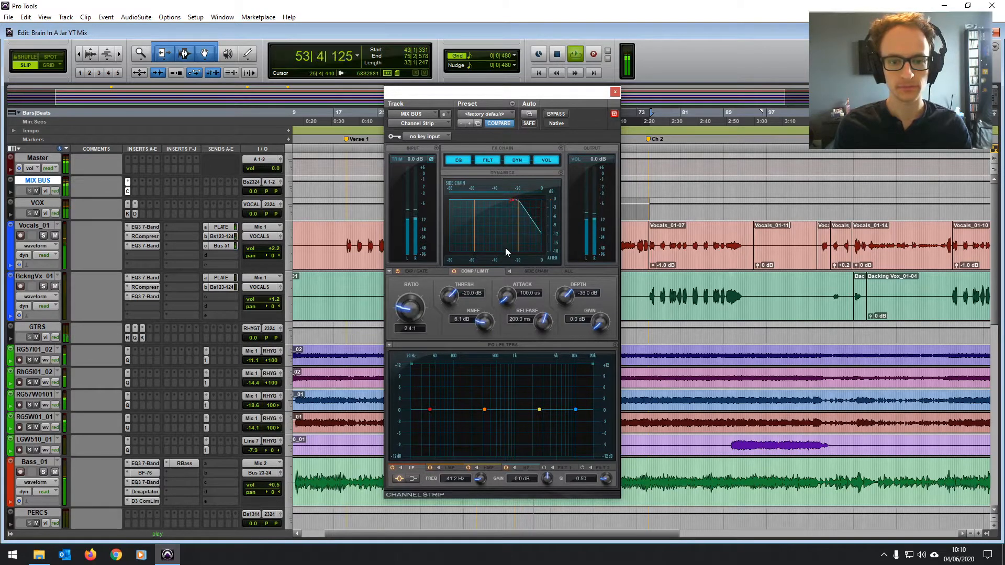
- Fine-tune the compressor to about -19 dB threshold, 330 µs attack and a release under 80 ms, close the plug-in and stop playback
drag(519, 233, 519, 233)
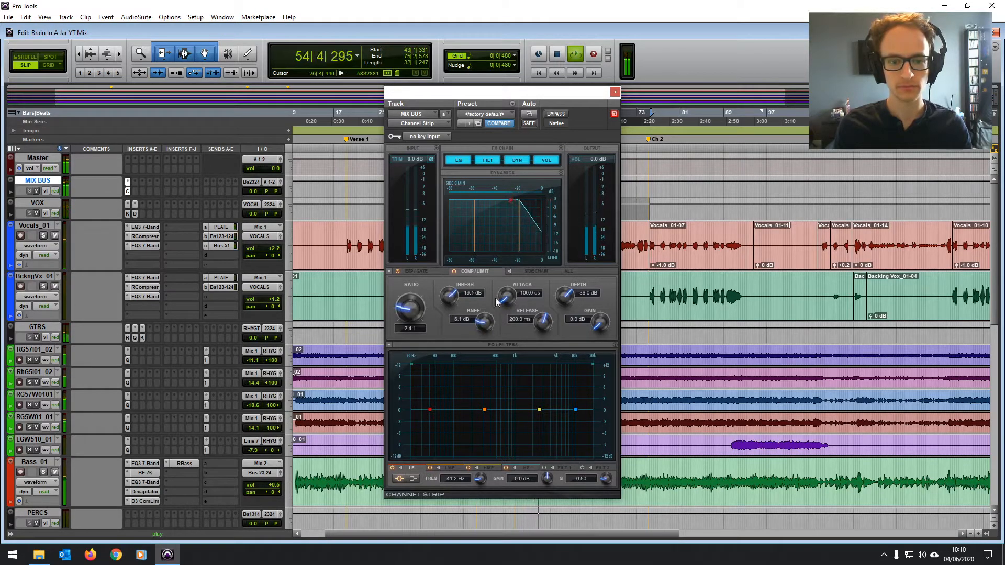
drag(489, 318, 507, 282)
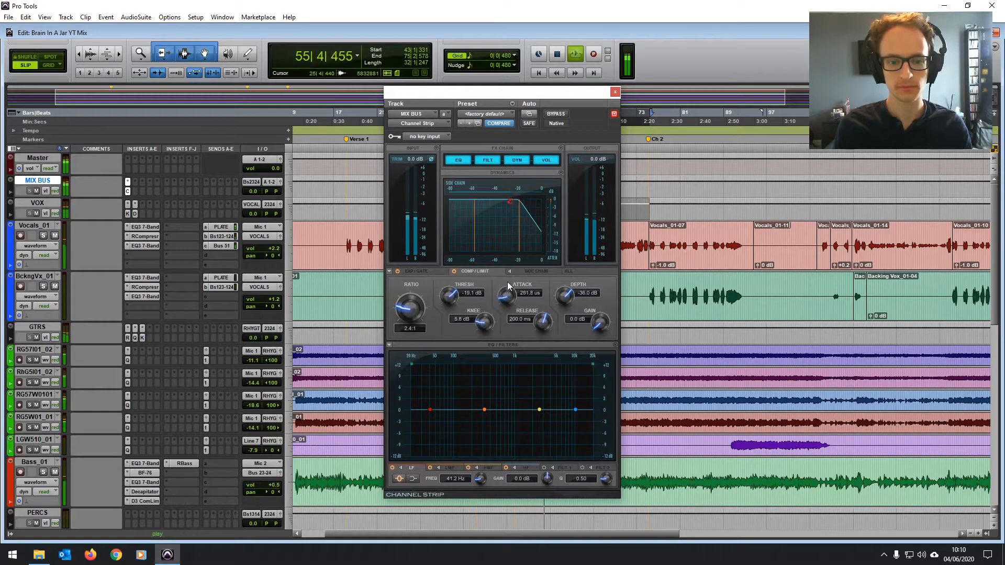
drag(541, 322, 538, 337)
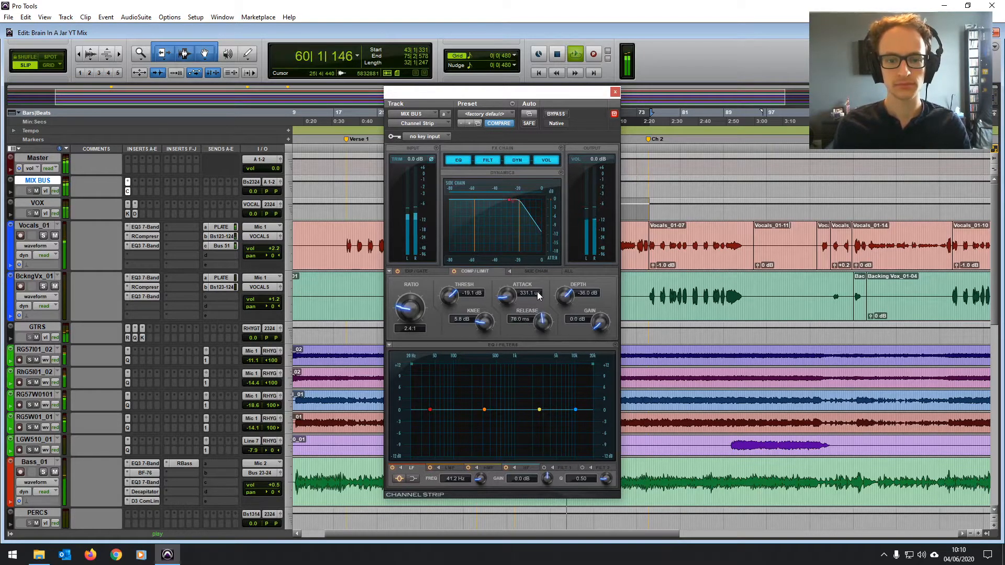
click(615, 92)
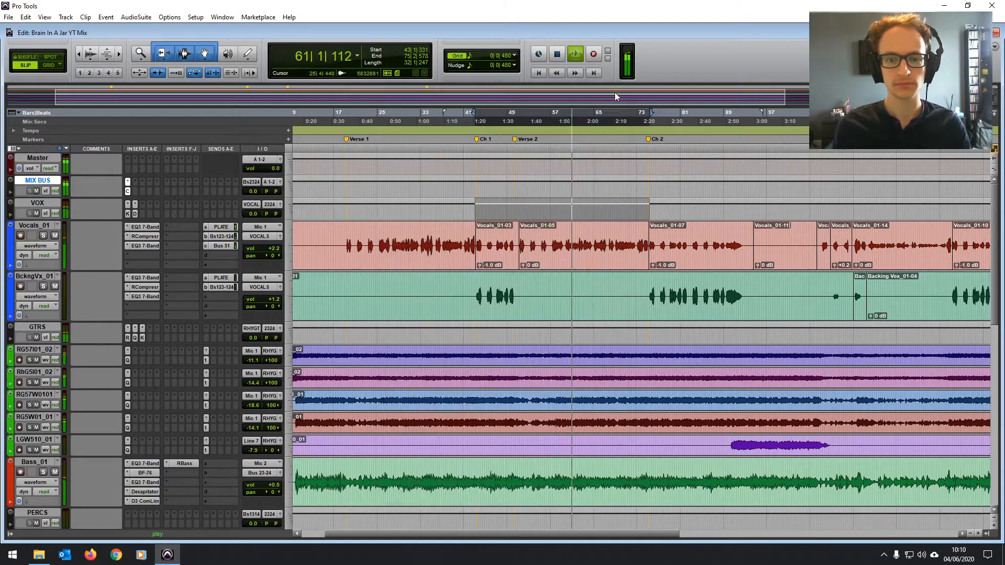
key(space)
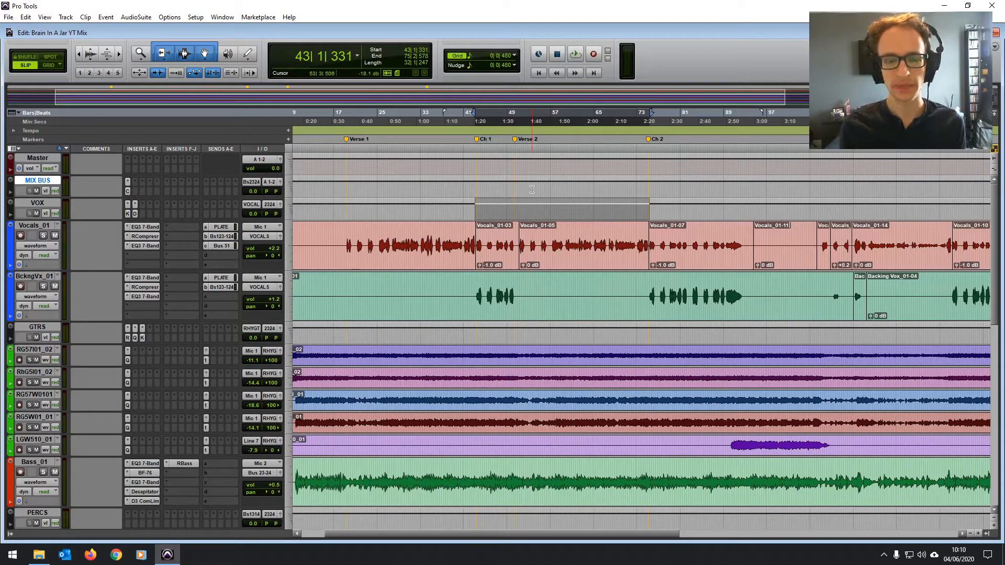
- Place the edit cursor just before the Ch 1 marker and show the volume automation lane under the Vocals_01 track
click(510, 206)
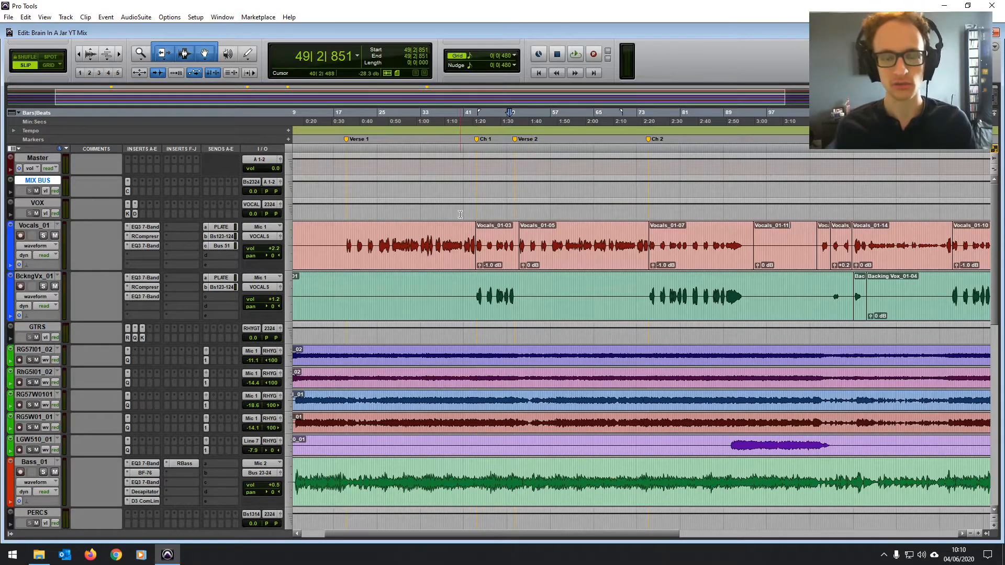
click(464, 212)
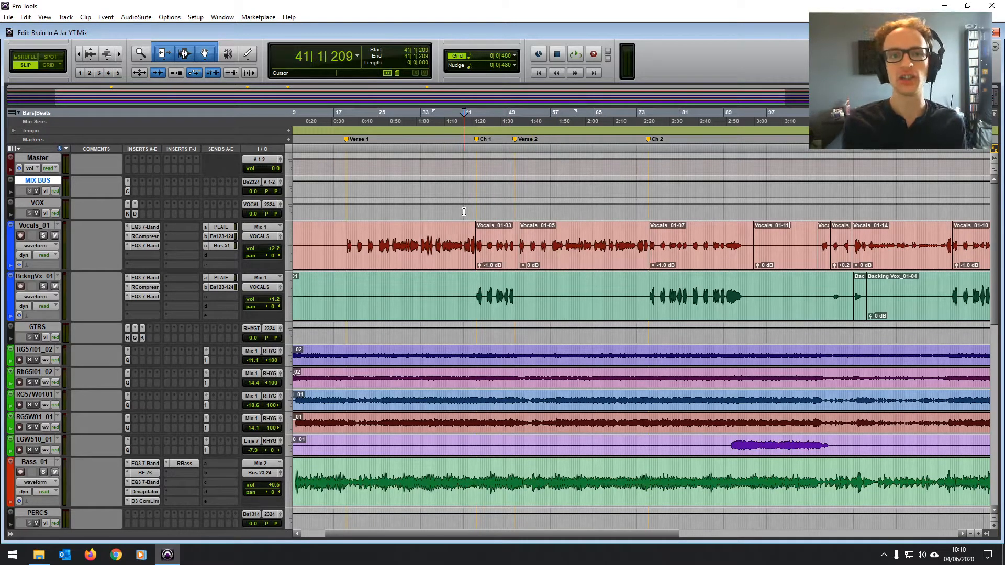
click(10, 268)
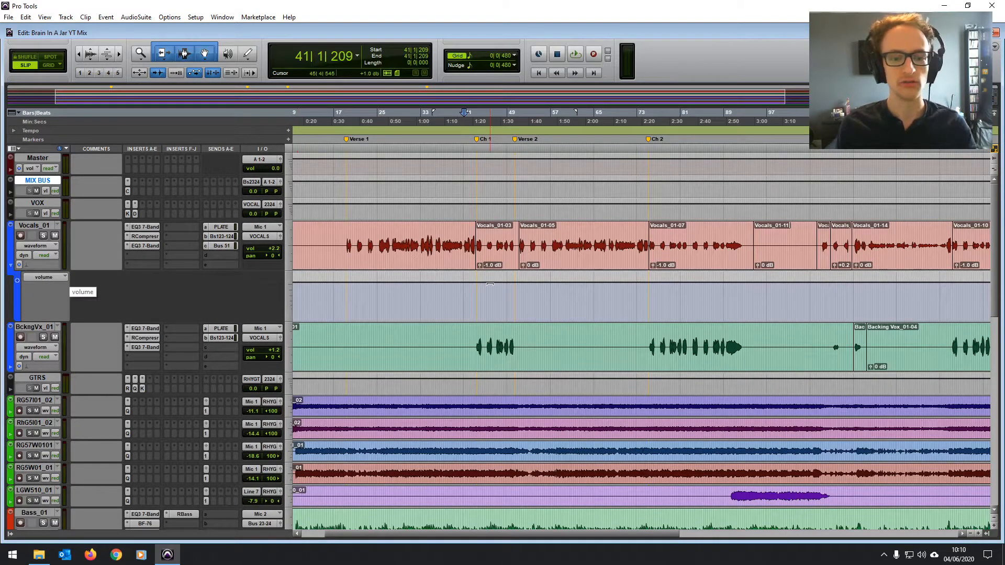
- Automate the first-chorus clip Vocals_01-03, raising its volume to +4.7 dB and panning it slightly left
click(493, 265)
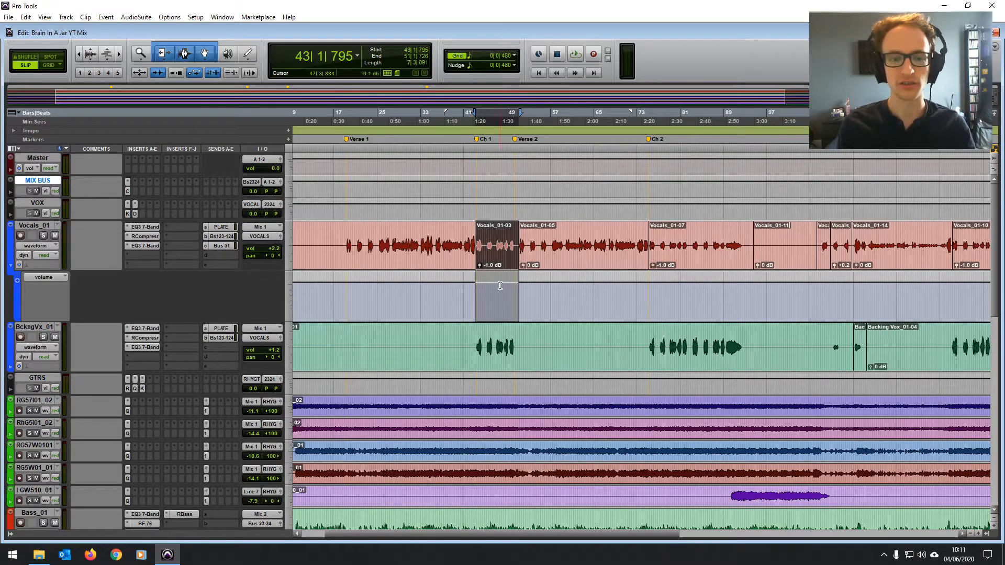
drag(494, 275, 495, 272)
click(61, 276)
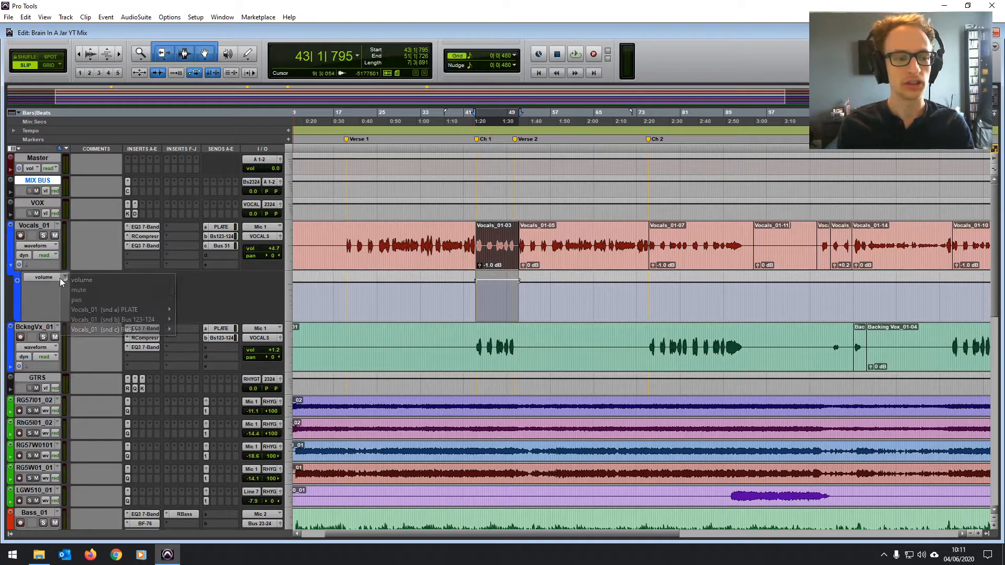
click(87, 306)
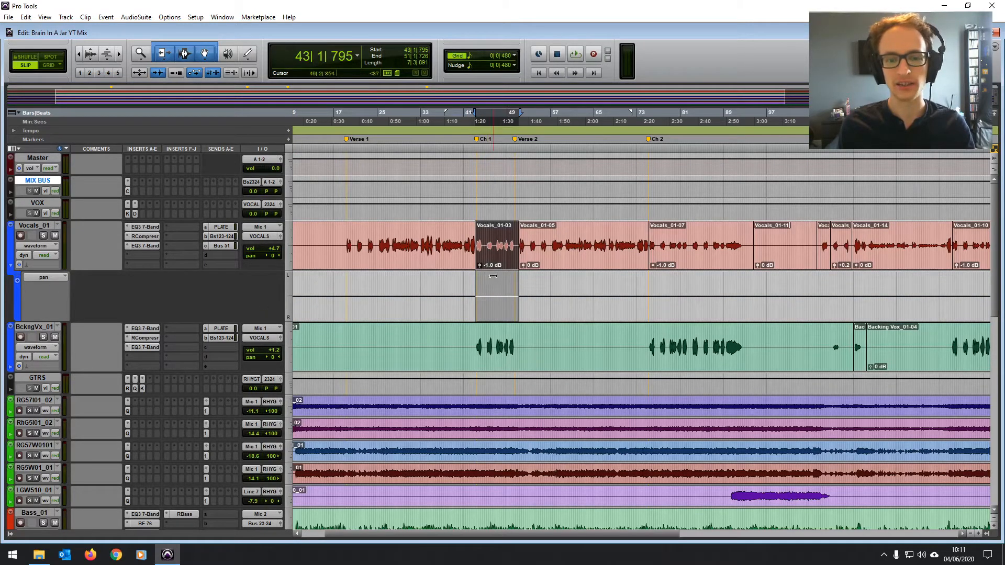
drag(499, 278, 498, 273)
- Play the start of the first chorus to hear the automated vocal, and stop playback
click(471, 303)
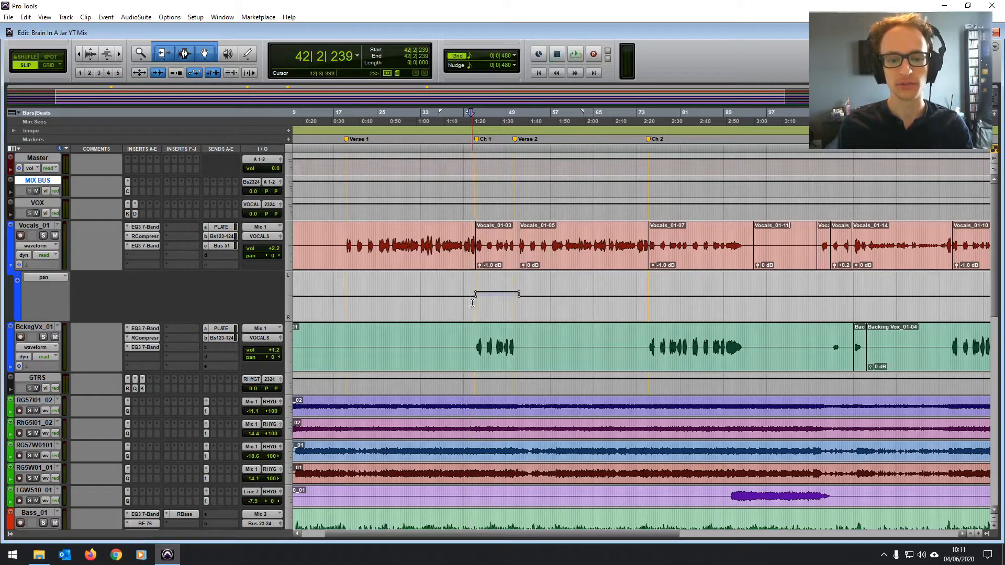
click(475, 302)
key(space)
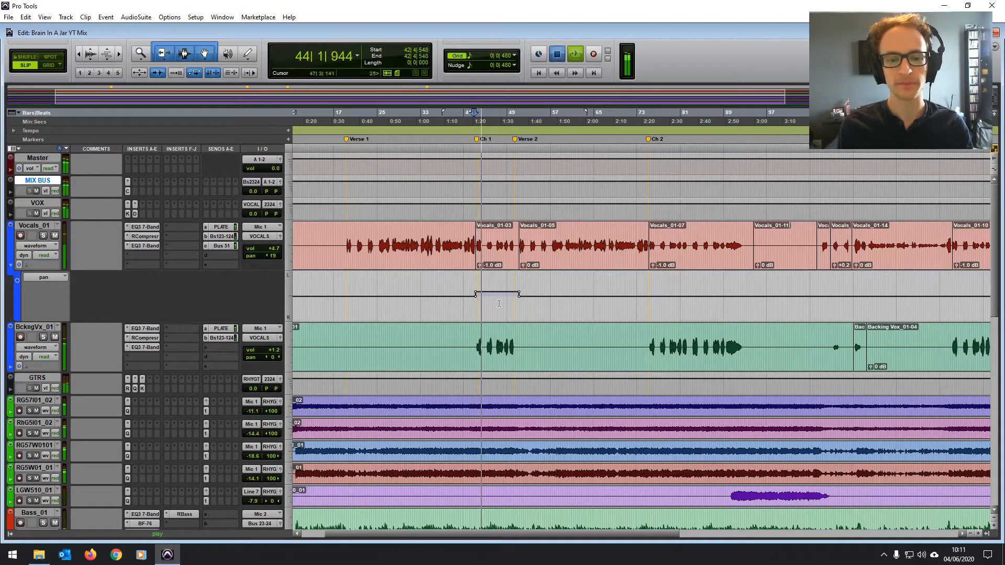
key(space)
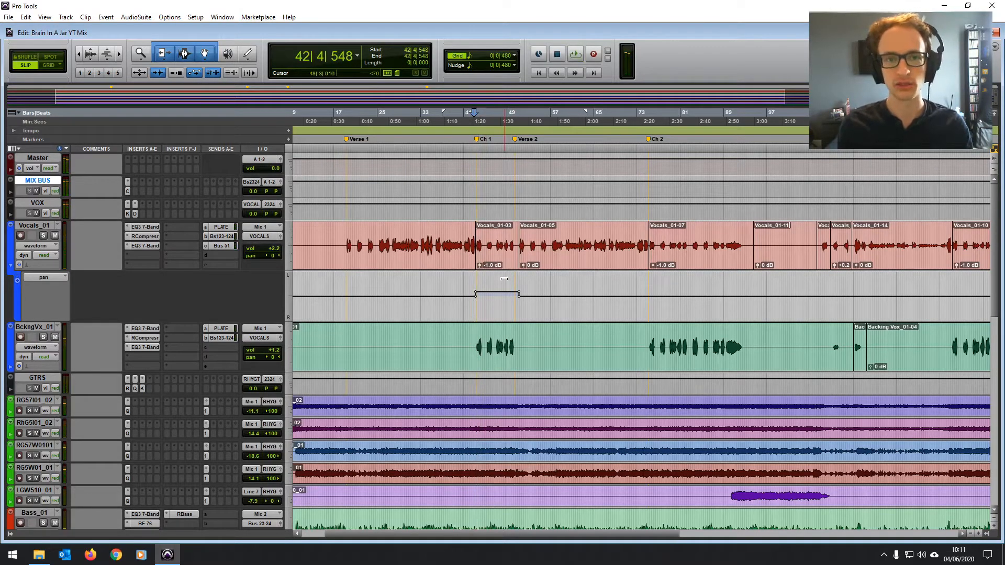
- Remove the first-chorus pan automation and switch the Vocals_01 automation lane back to volume
drag(506, 293, 510, 296)
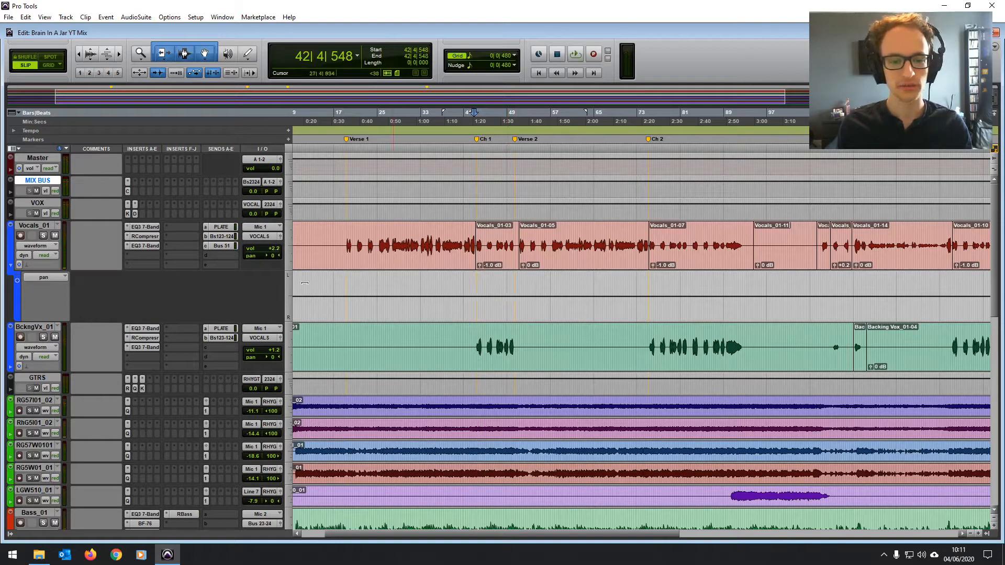
click(44, 277)
click(58, 280)
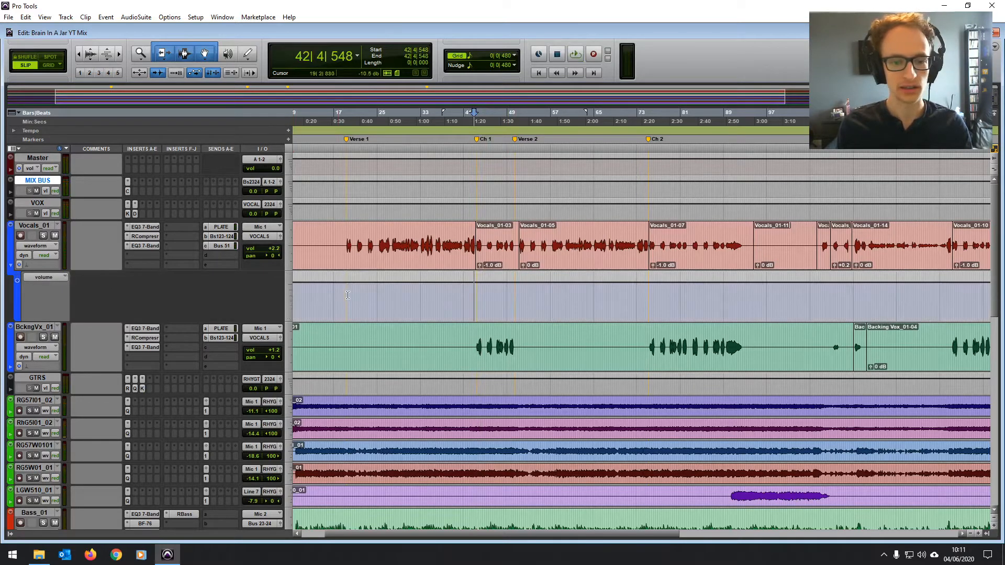
- Select the verse 1 vocal clip on the Vocals_01 track, ahead of the Ch 1 marker
click(507, 291)
click(478, 294)
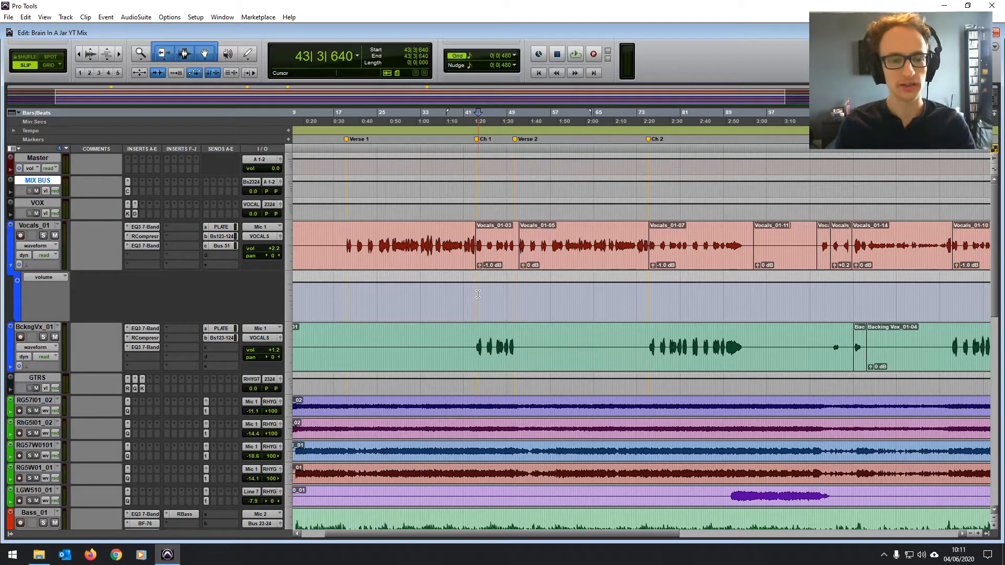
click(501, 293)
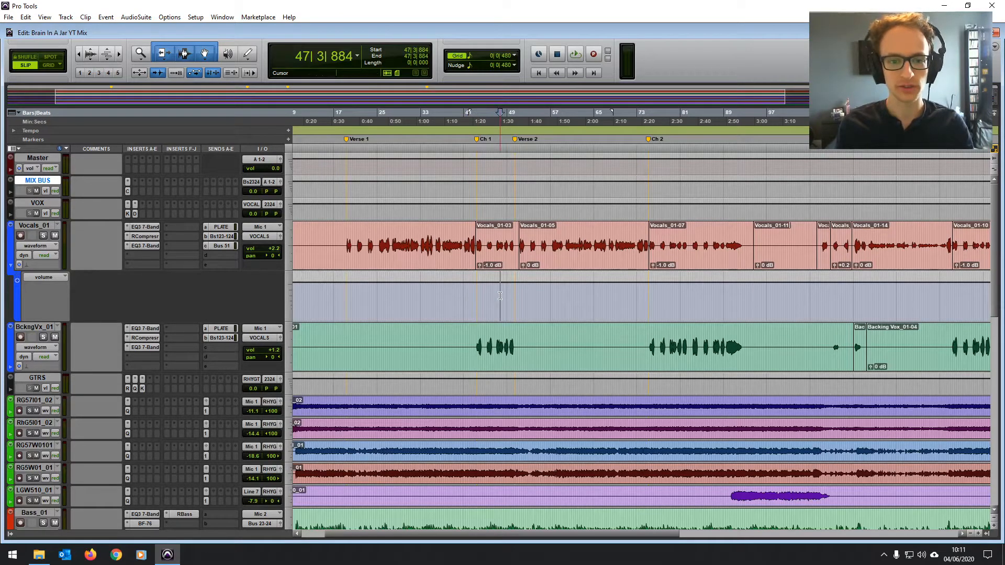
click(398, 251)
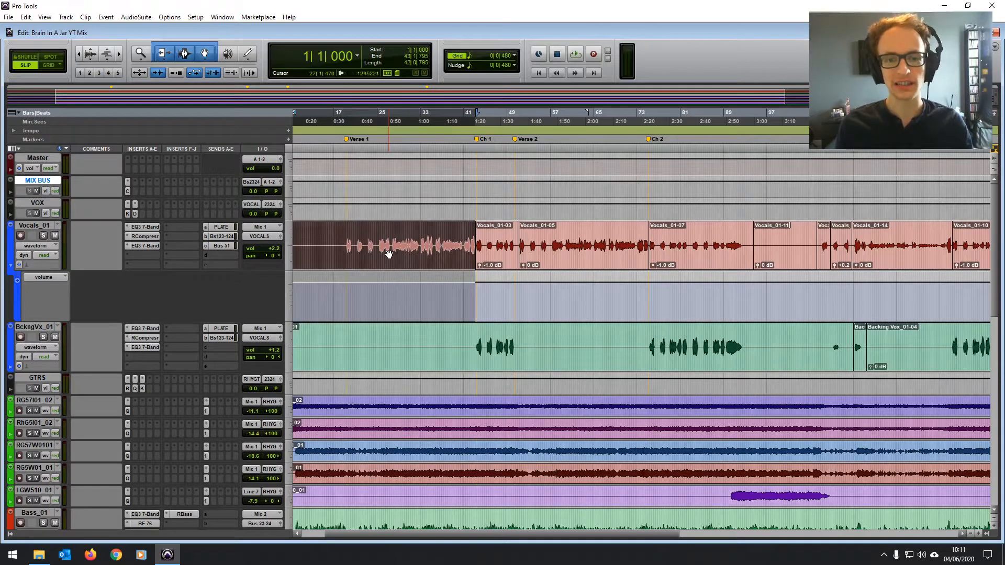
- Hide the Vocals_01 automation lane, play the mix from the Ch 1 marker, and stop playback
click(425, 233)
click(476, 211)
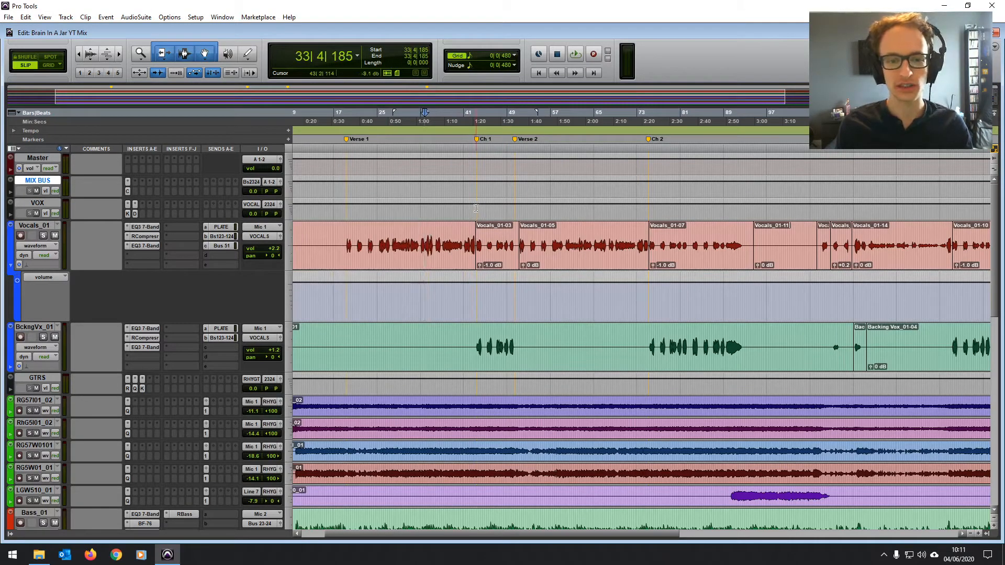
click(13, 265)
click(10, 266)
key(space)
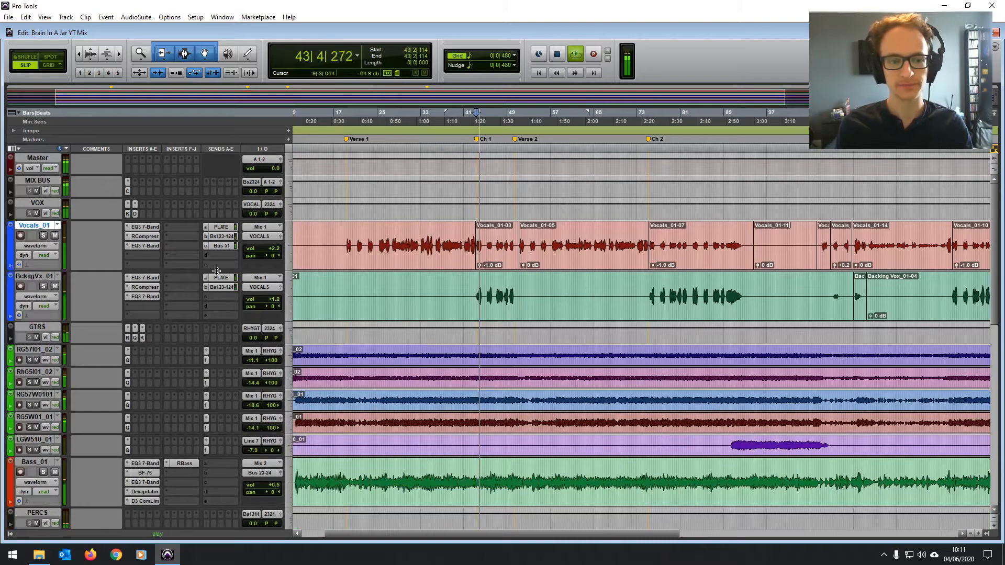
key(space)
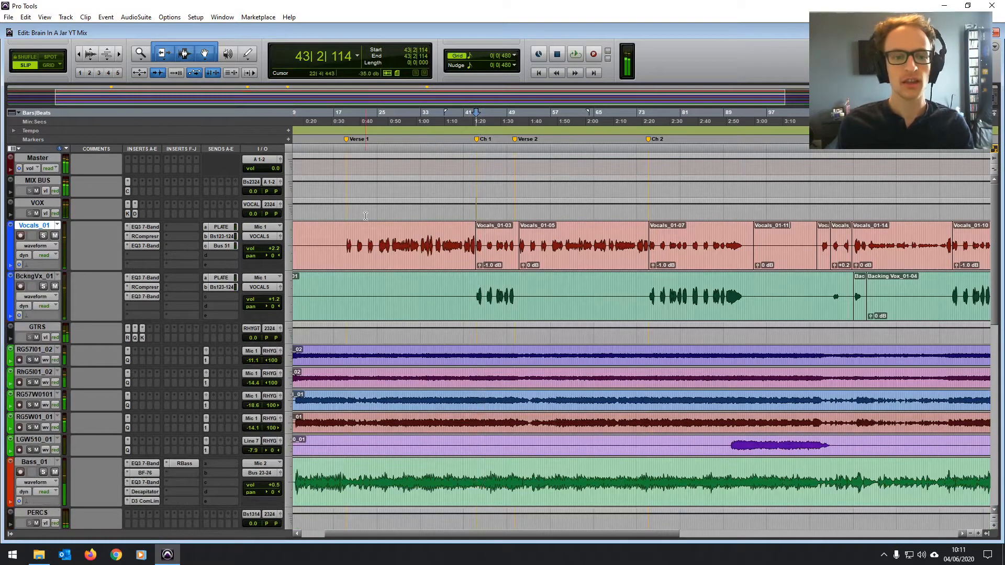
- Play part of the verse 1 vocal from around bar 27, and stop playback
click(397, 211)
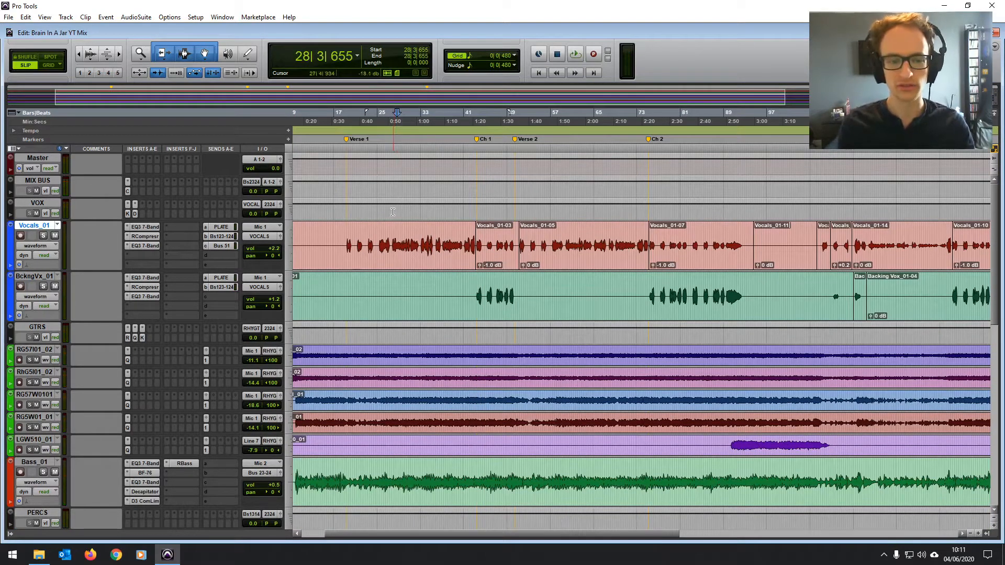
click(390, 211)
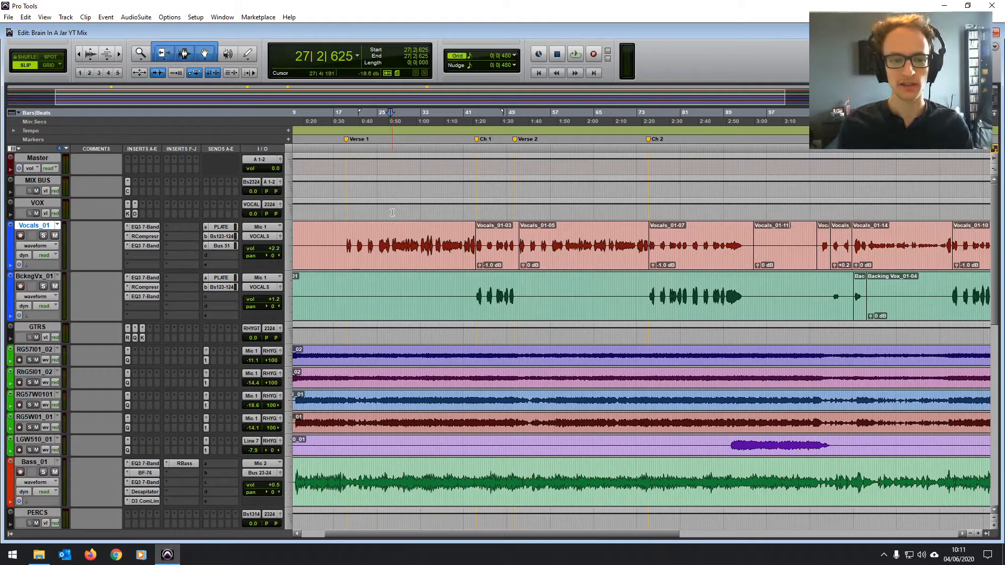
click(409, 226)
key(space)
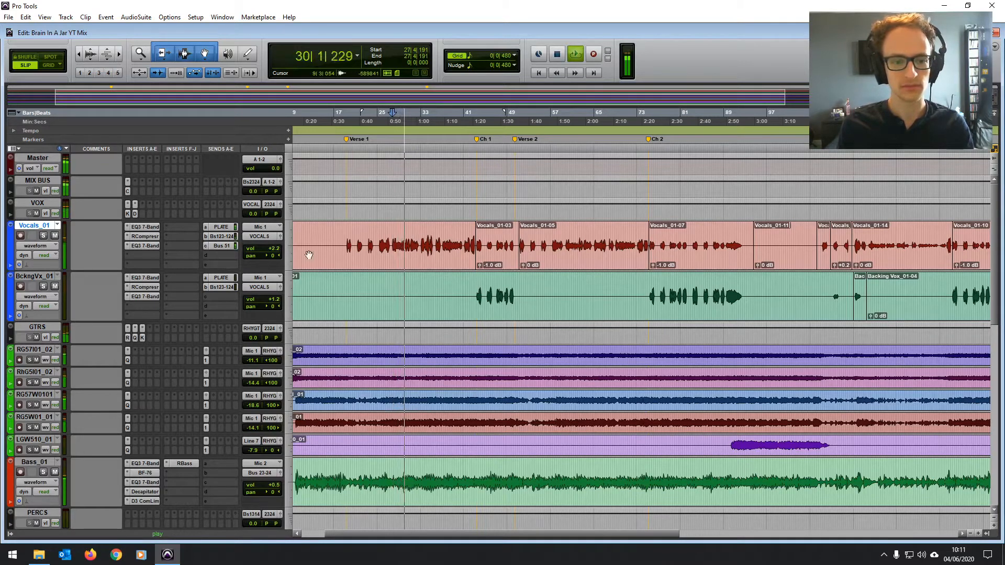
key(space)
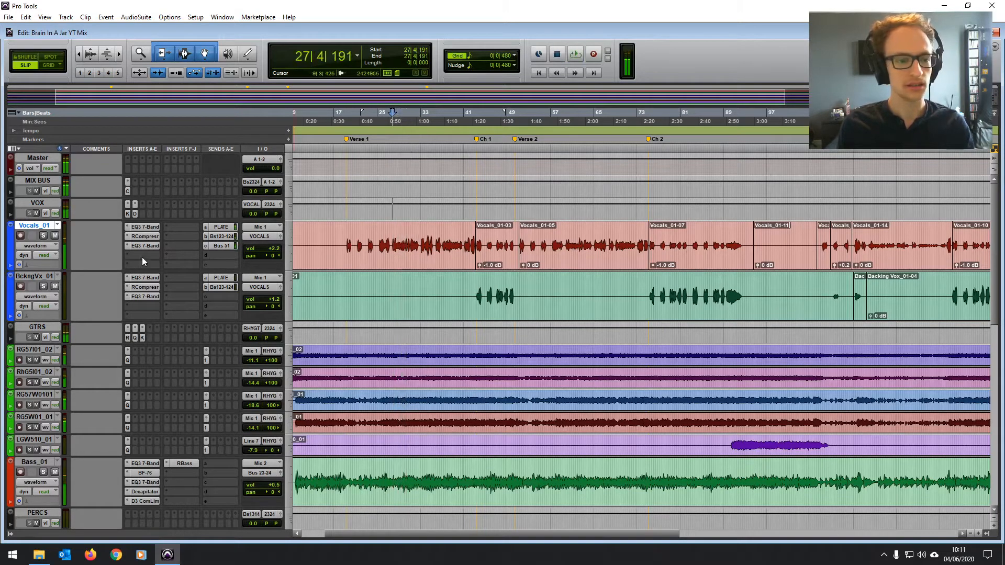
- Reopen the Vocals_01 automation lane and set it to the level of send b, Bus 123-124
click(10, 265)
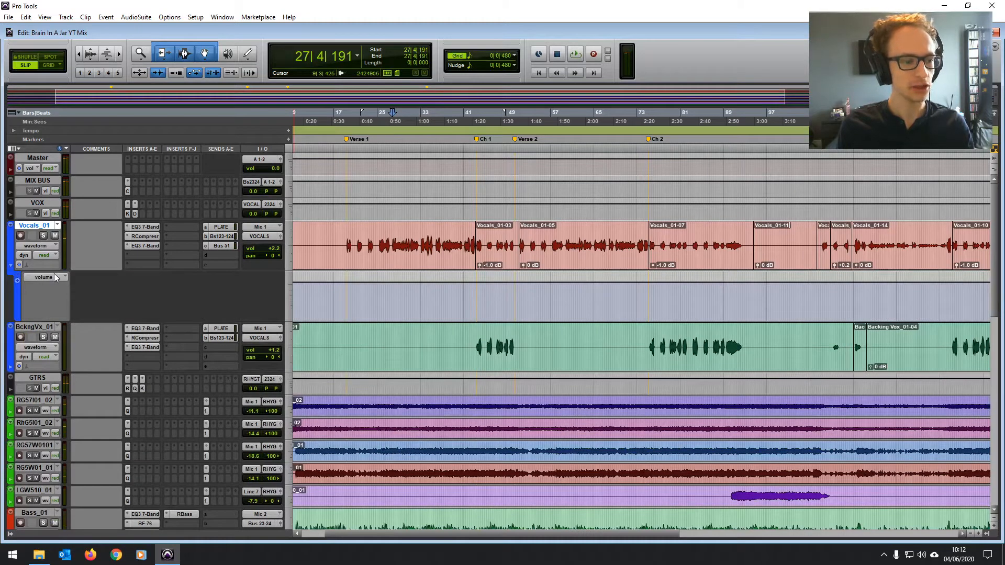
click(55, 277)
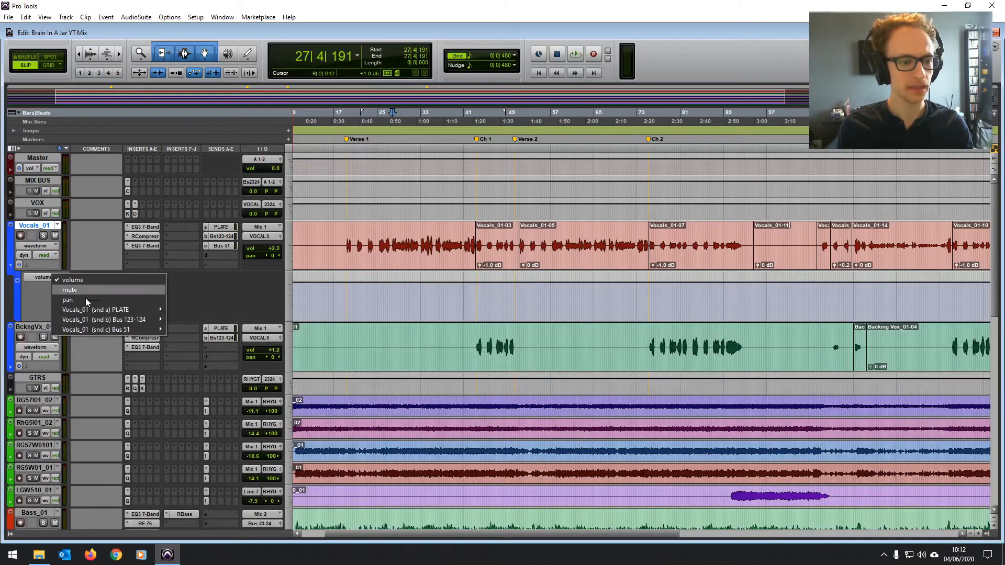
mouse_move(108, 312)
mouse_move(136, 320)
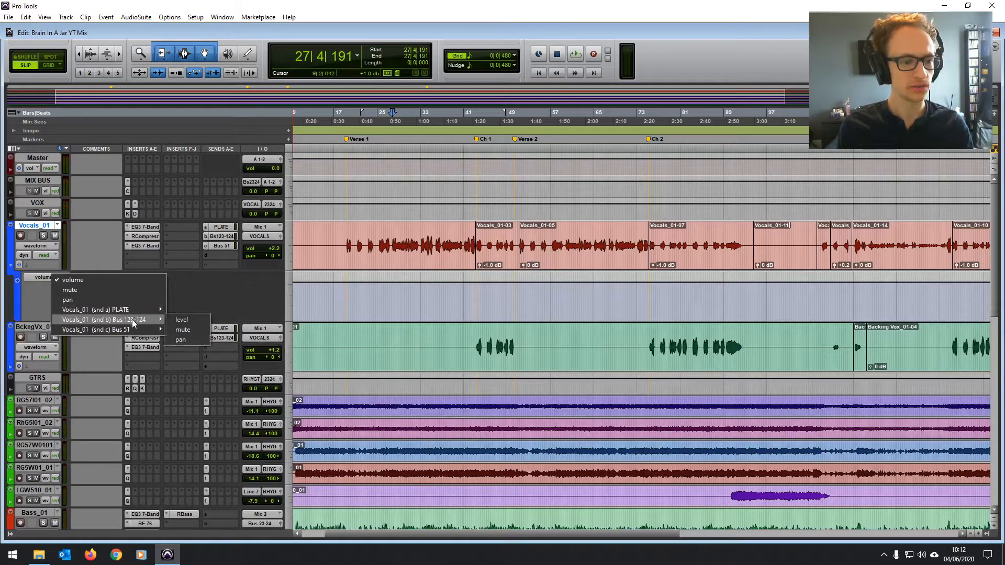
click(178, 320)
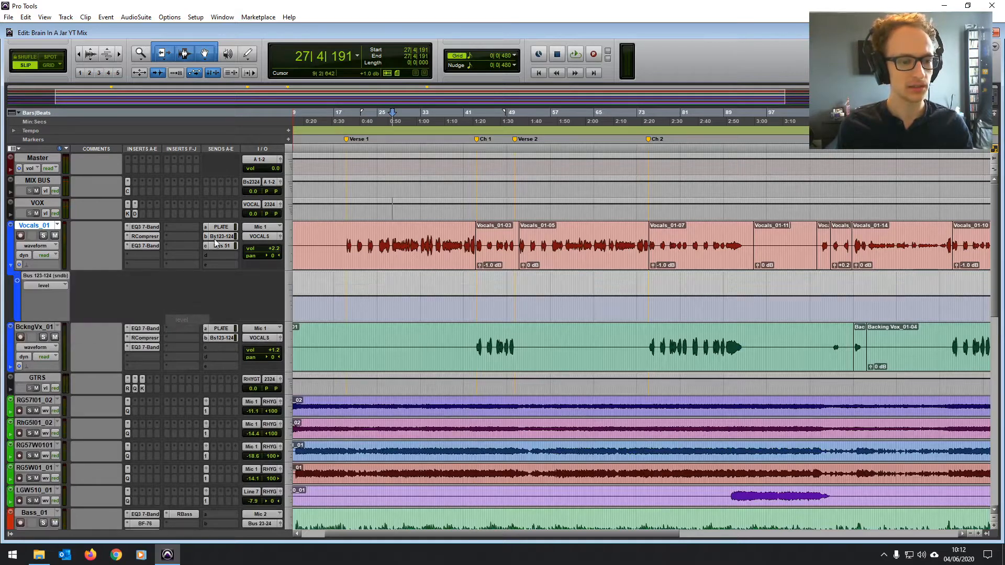
- Select the verse 1 clip Vocals_01-01 and lower its Bus 123-124 send level automation slightly
scroll(453, 263, left, 2)
click(460, 267)
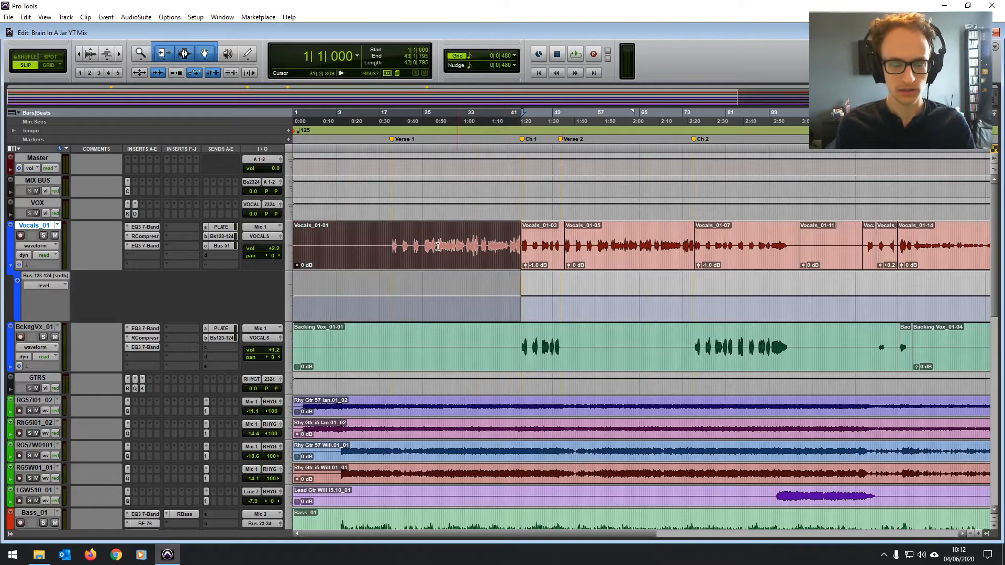
drag(445, 275, 445, 279)
- Play from the Verse 1 marker while fine-tuning the verse's Bus 123-124 send level to slightly below the chorus, and stop playback
click(390, 230)
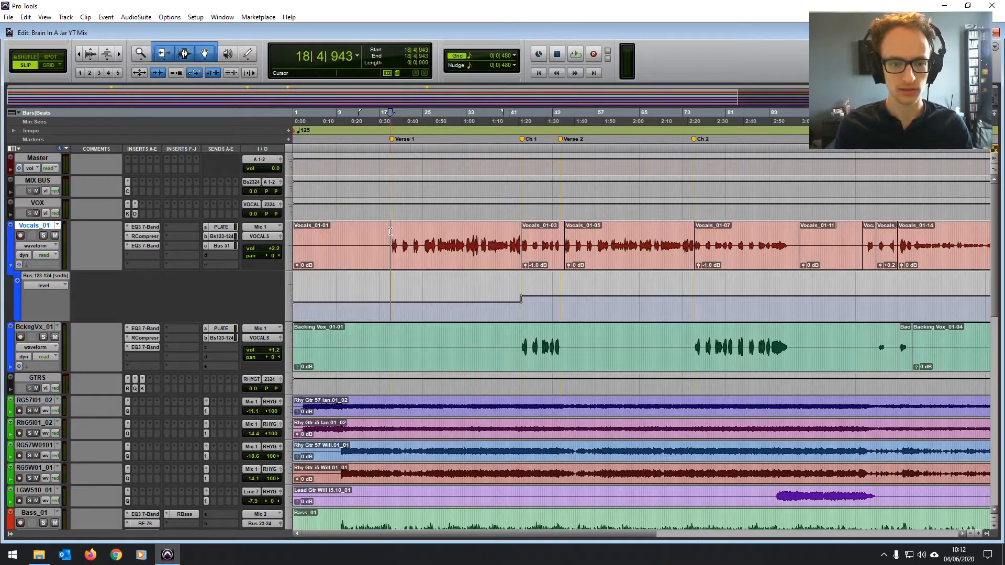
key(space)
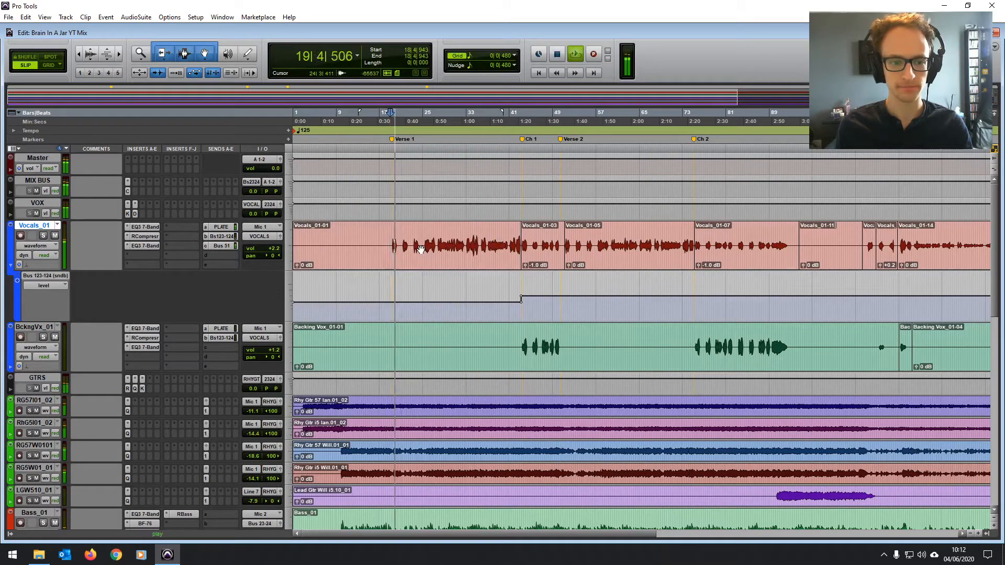
drag(427, 274, 427, 276)
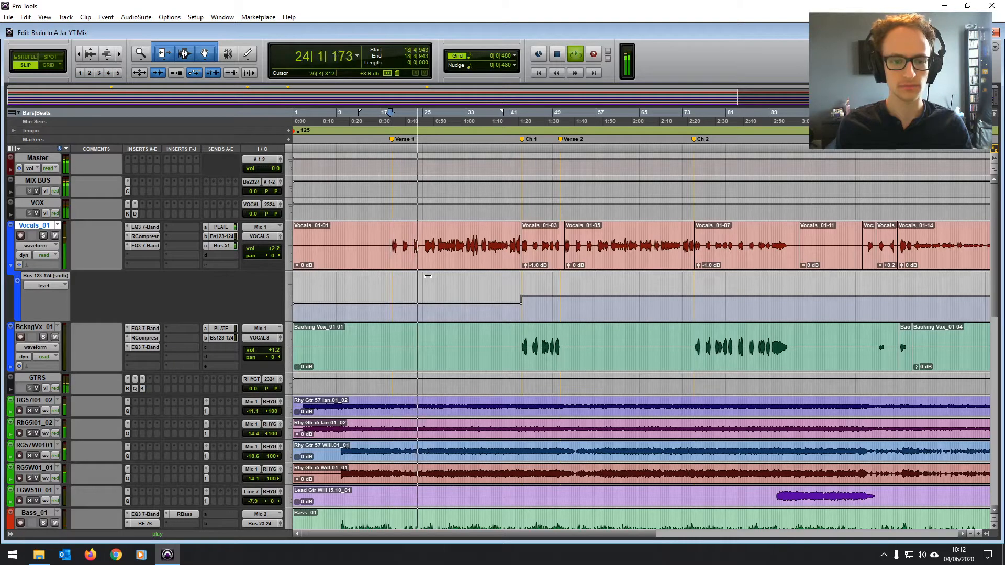
drag(430, 276, 429, 273)
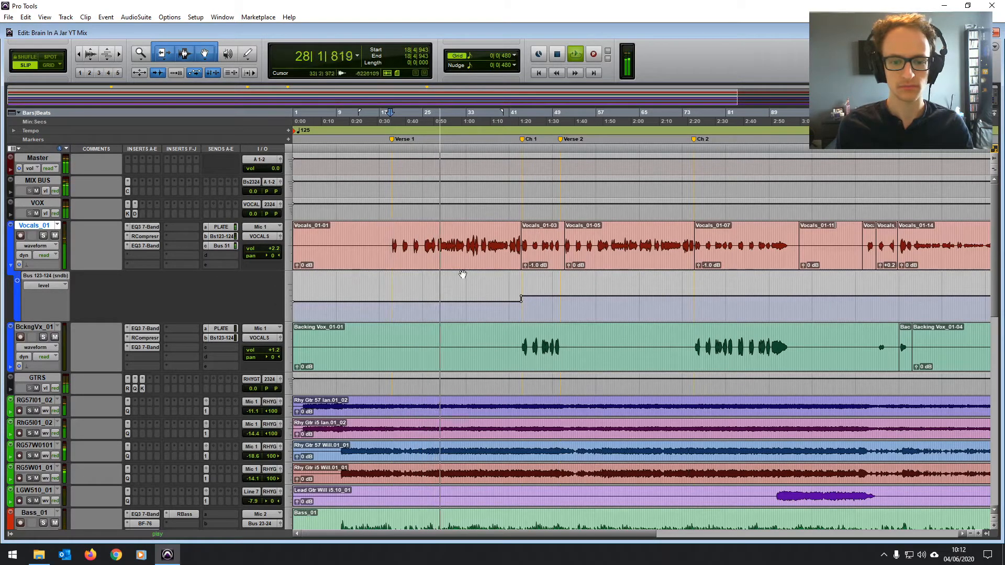
drag(454, 278, 455, 277)
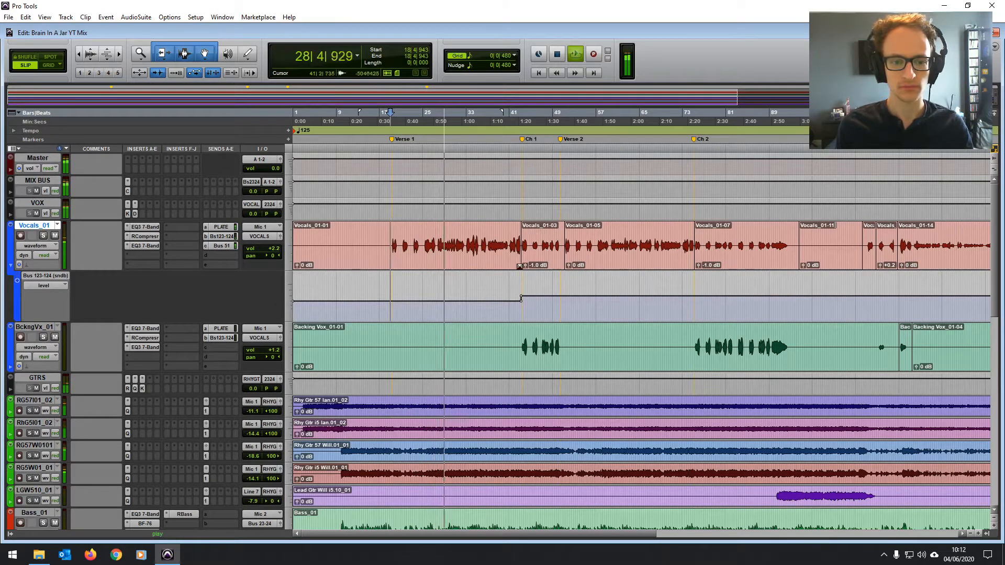
key(space)
- Play the start of the first chorus to compare the vocal send level with the verse, and stop playback
click(522, 209)
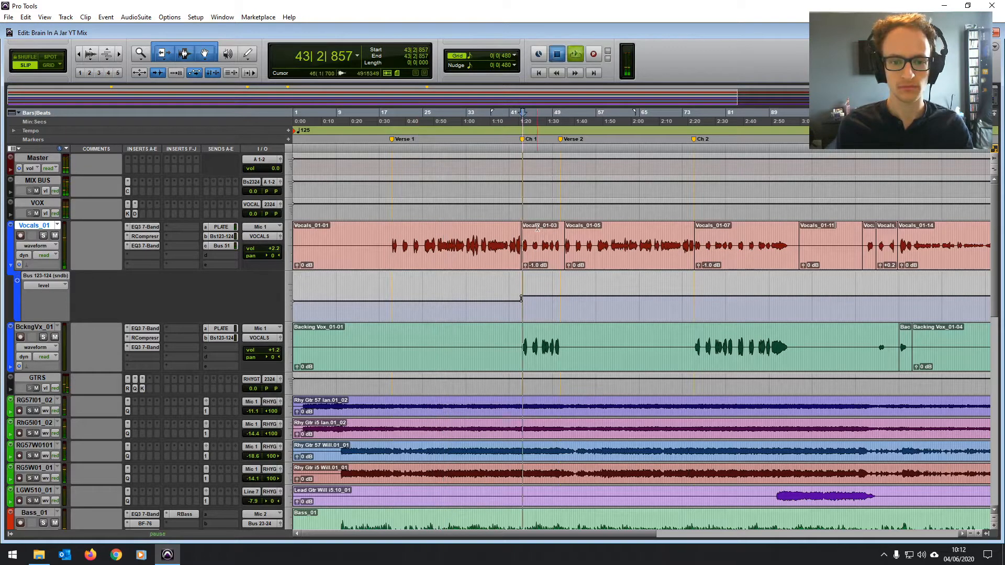
key(space)
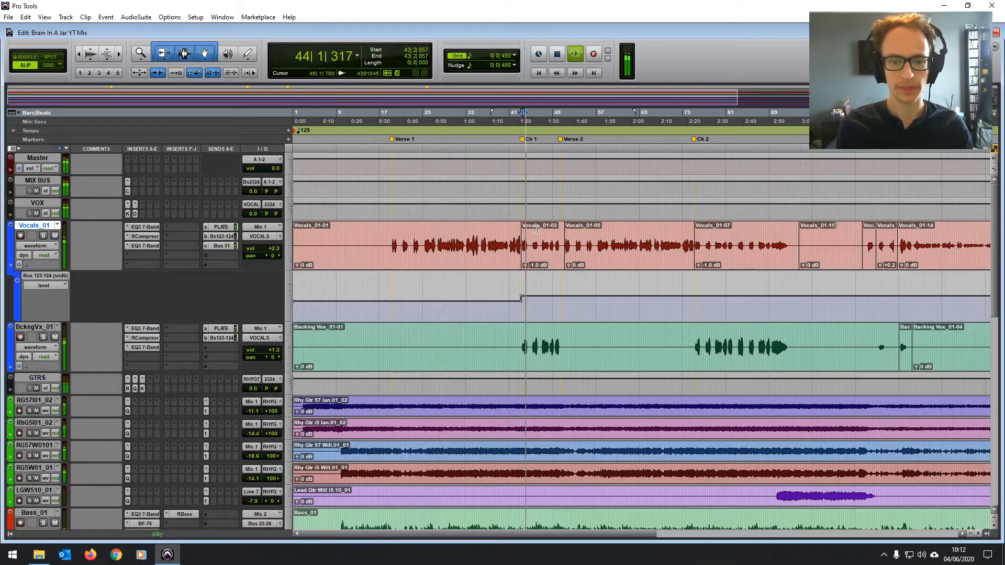
key(space)
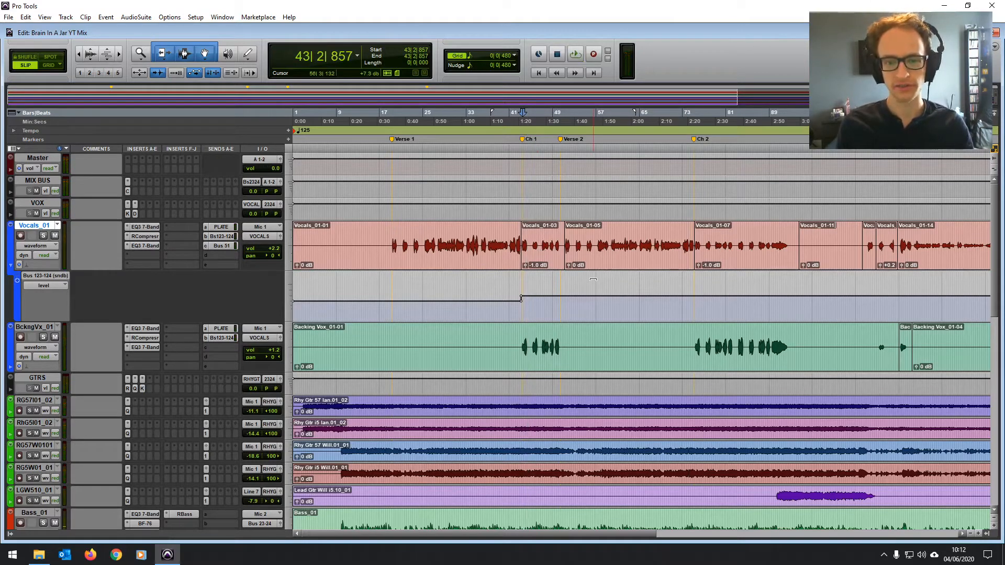
- Lower the Bus 123-124 send level automation slightly over the clips Vocals_01-05 and Vocals_01-14
click(623, 256)
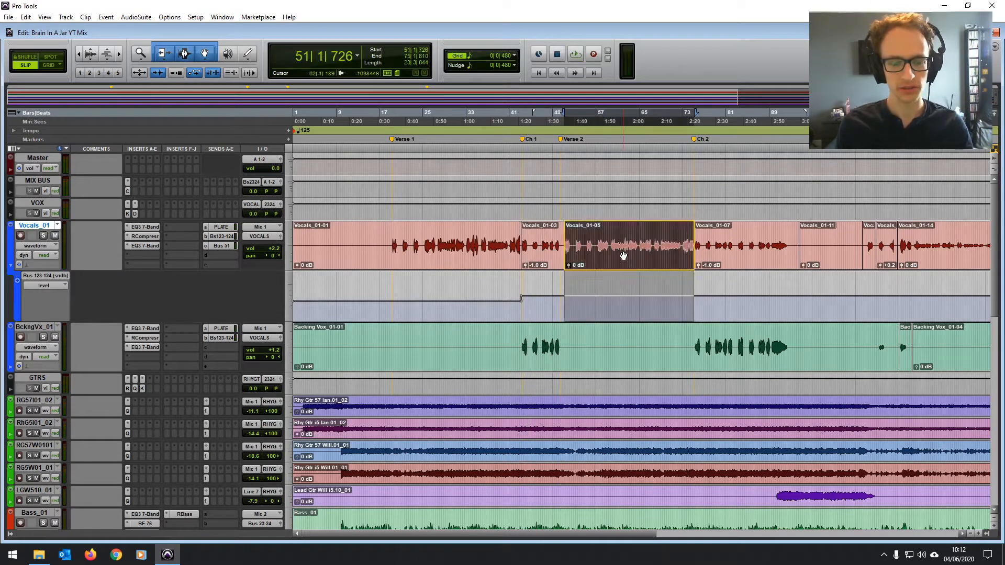
drag(623, 271, 631, 292)
scroll(626, 281, right, 5)
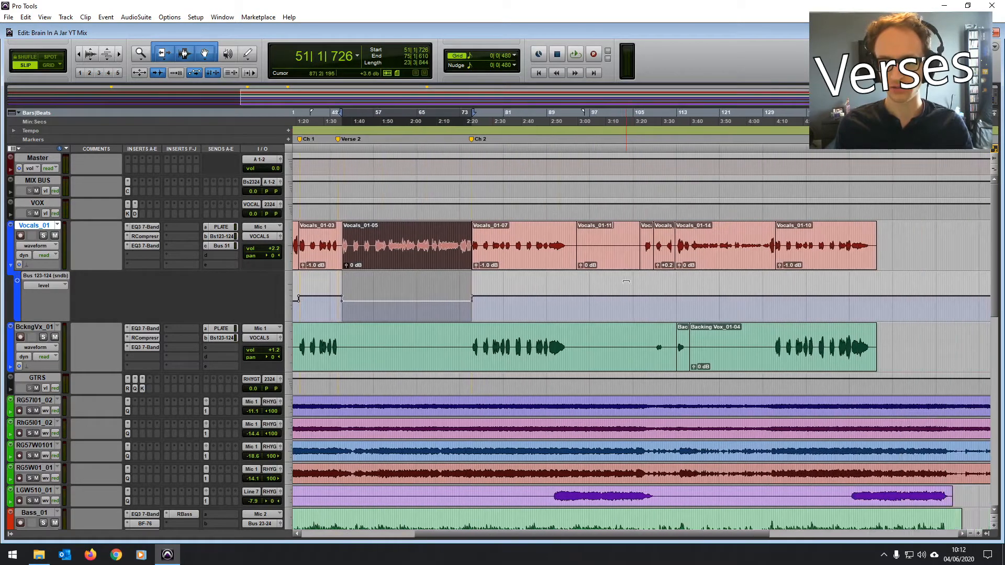
click(716, 258)
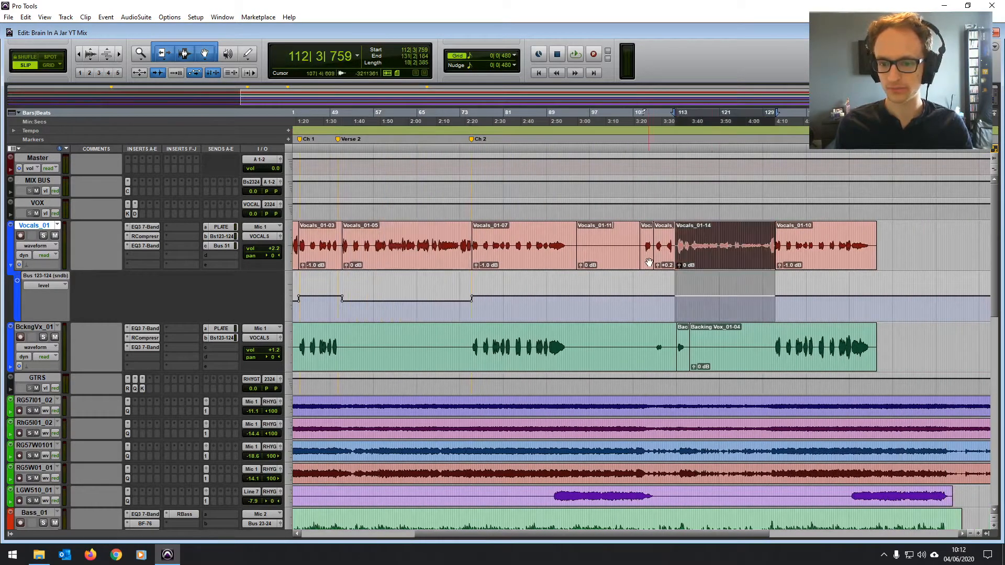
shift+click(648, 262)
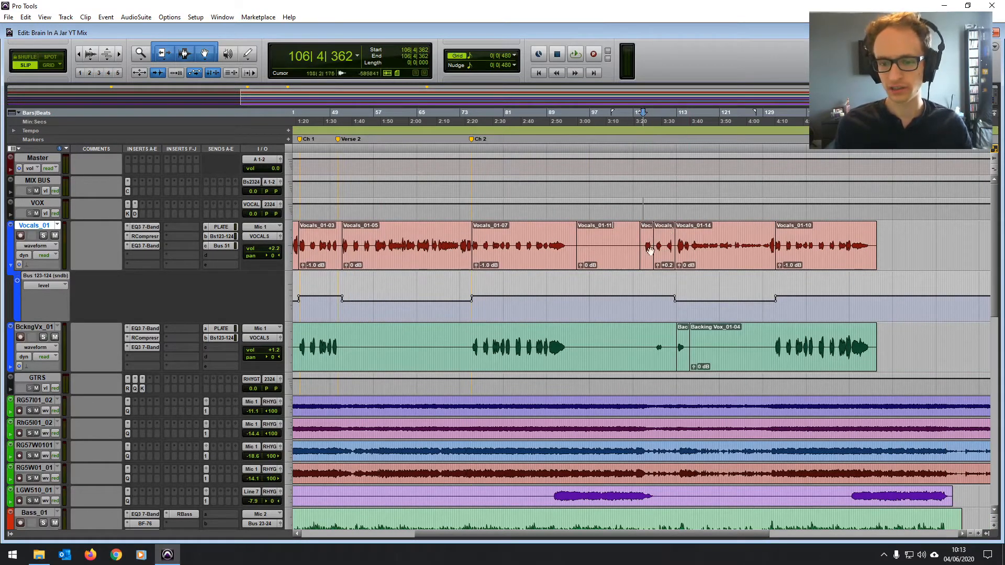
- Play the short vocal section between Vocals_01-11 and Vocals_01-14 from around bar 107, and stop playback
click(645, 208)
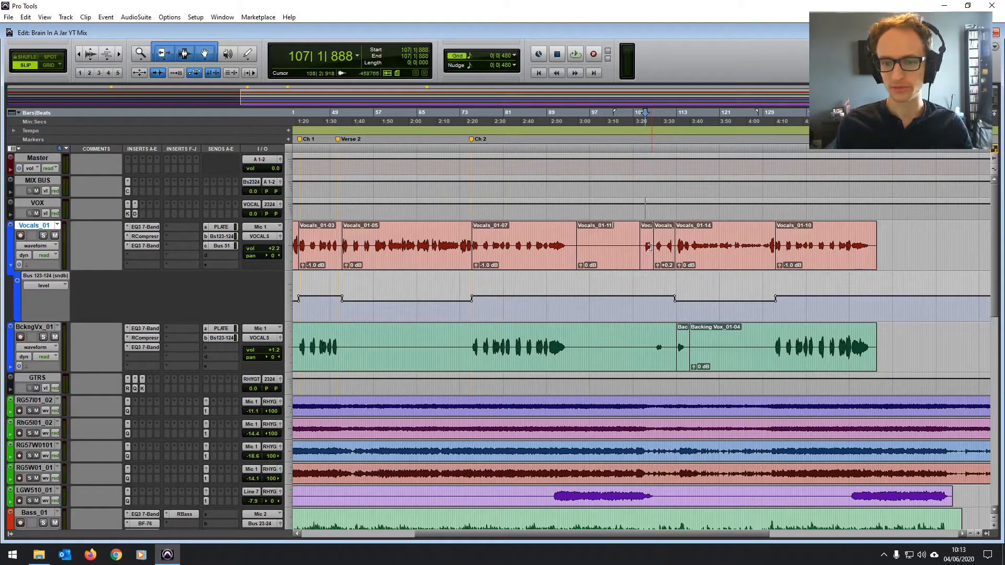
key(space)
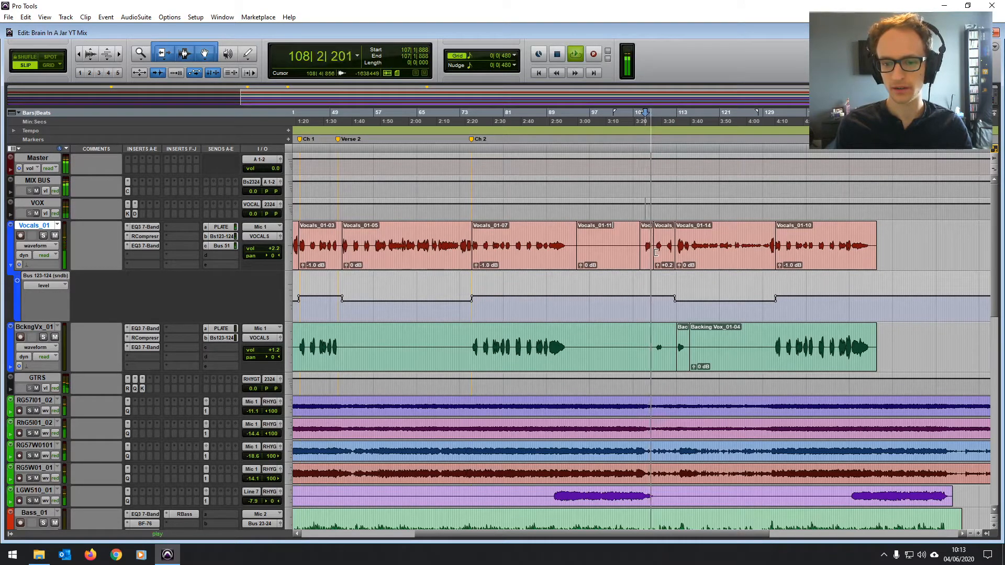
key(space)
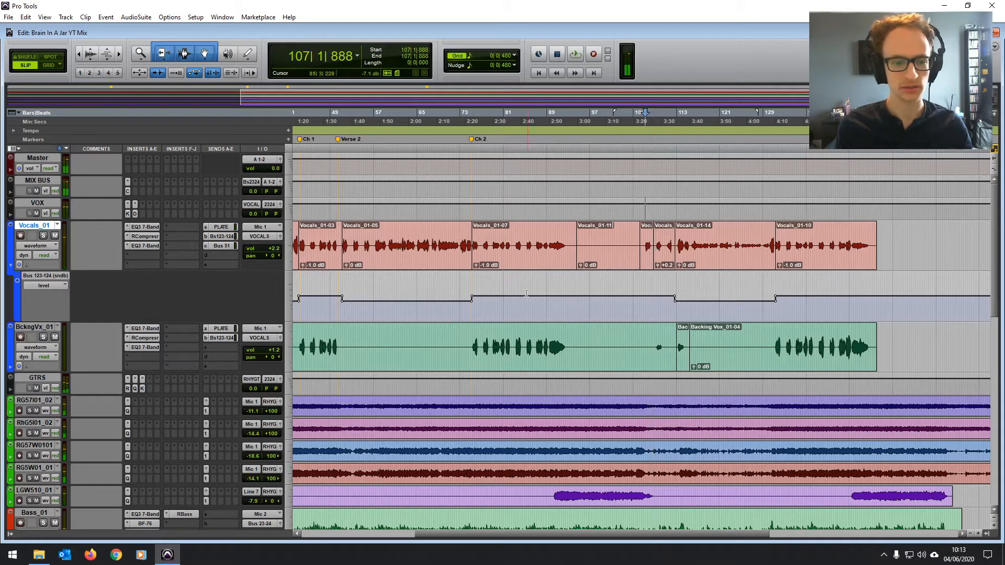
key(Home)
click(581, 334)
scroll(571, 345, right, 3)
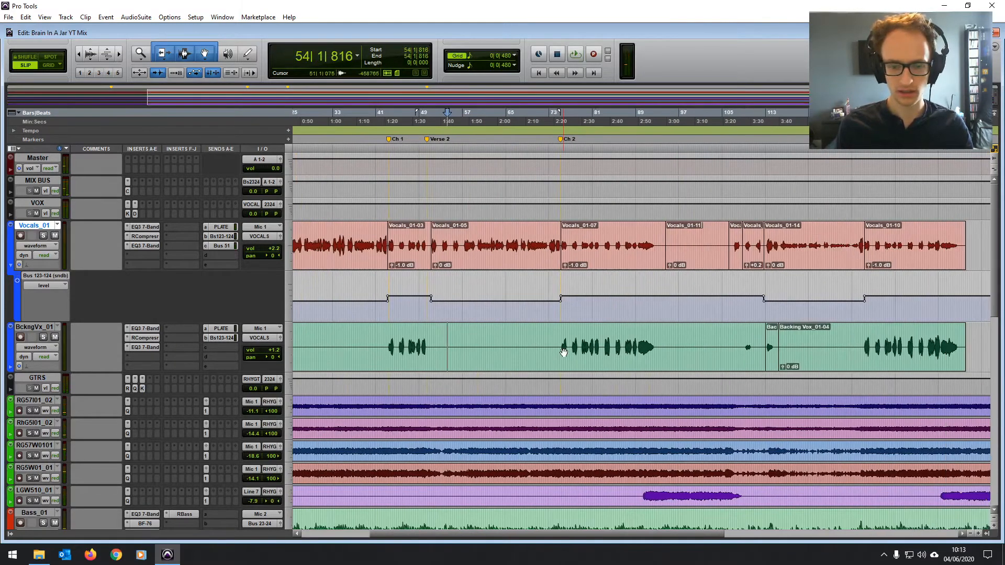
scroll(564, 352, right, 2)
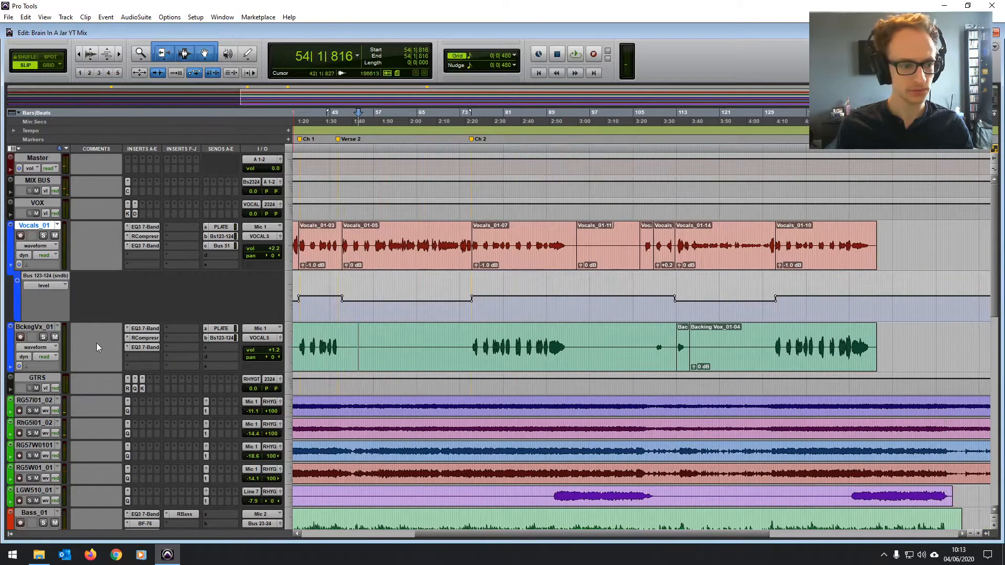
click(379, 344)
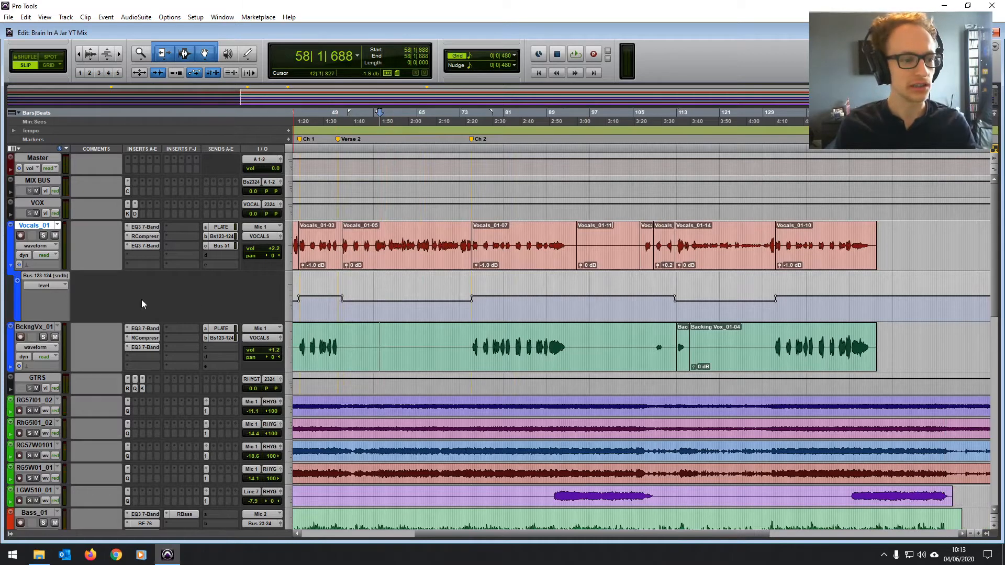
- Switch the Vocals_01 automation lane to pan and select the first-chorus clip Vocals_01-03
click(55, 285)
click(95, 309)
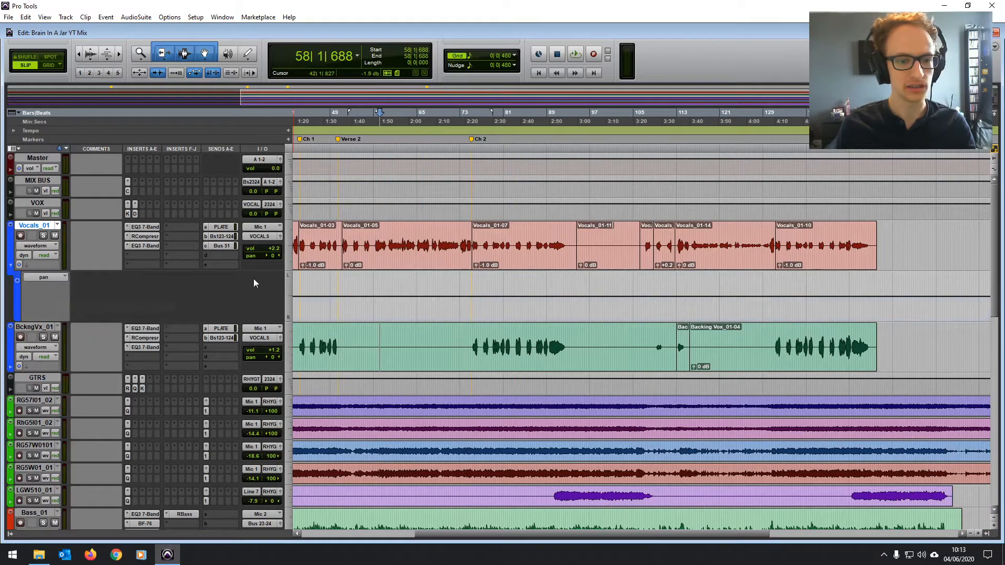
scroll(456, 242, left, 3)
double_click(456, 242)
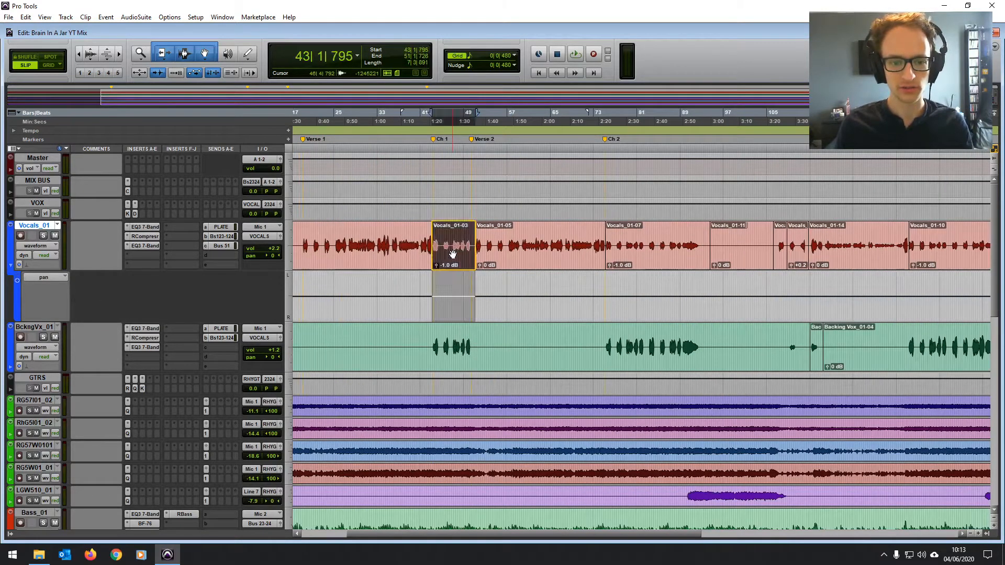
- Show the automation lane of BckngVx_01 and pan the backing vocals track 20 to the right
click(11, 368)
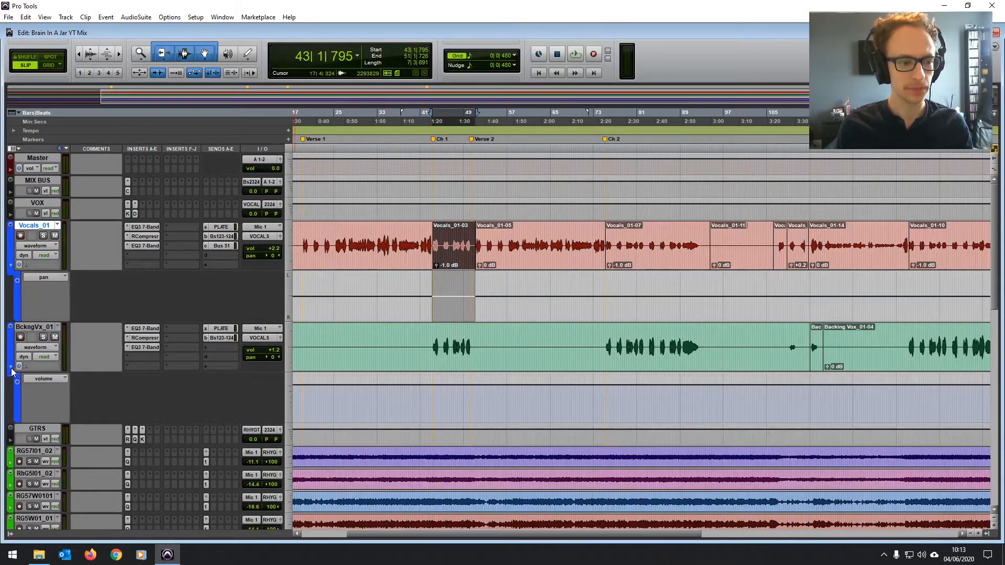
click(273, 358)
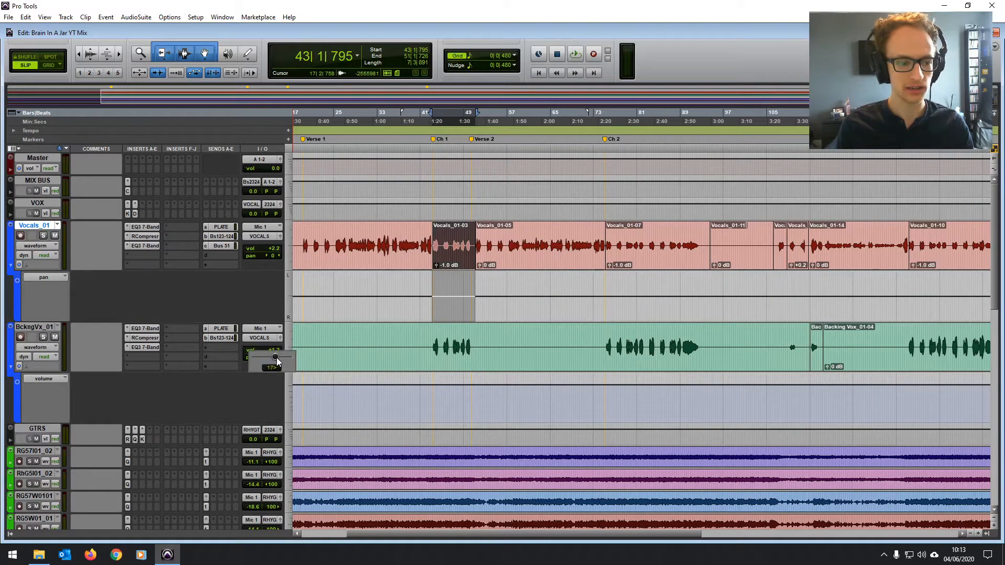
drag(280, 362, 278, 360)
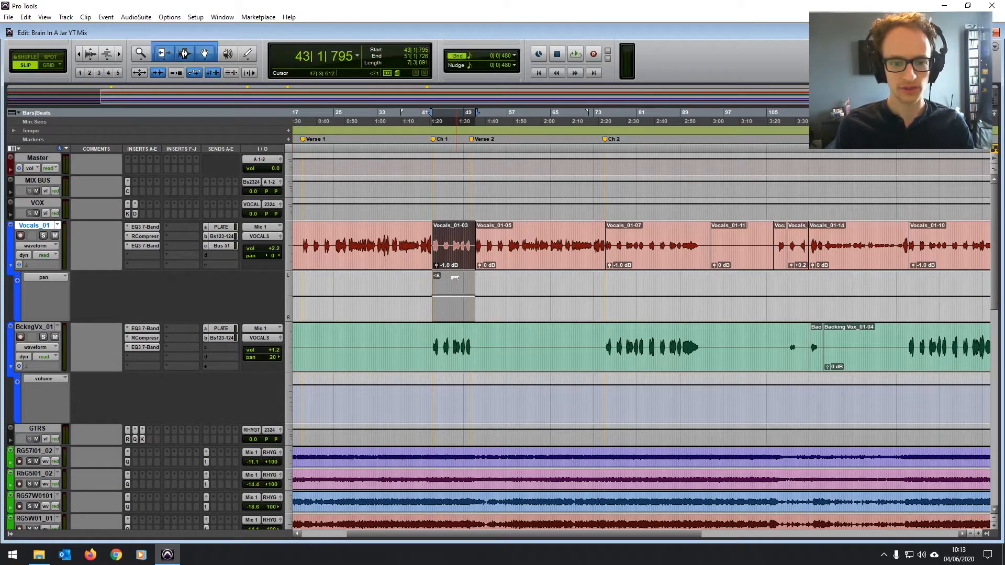
- Automate the lead vocal's pan to 20 left over the first-chorus clip Vocals_01-03 and play the transition into the chorus
drag(455, 277, 455, 277)
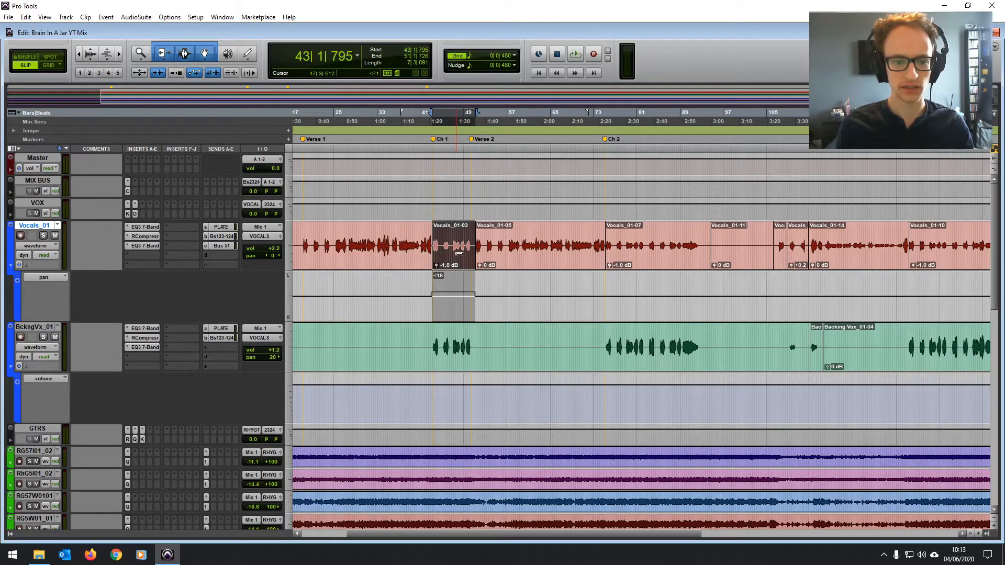
click(409, 286)
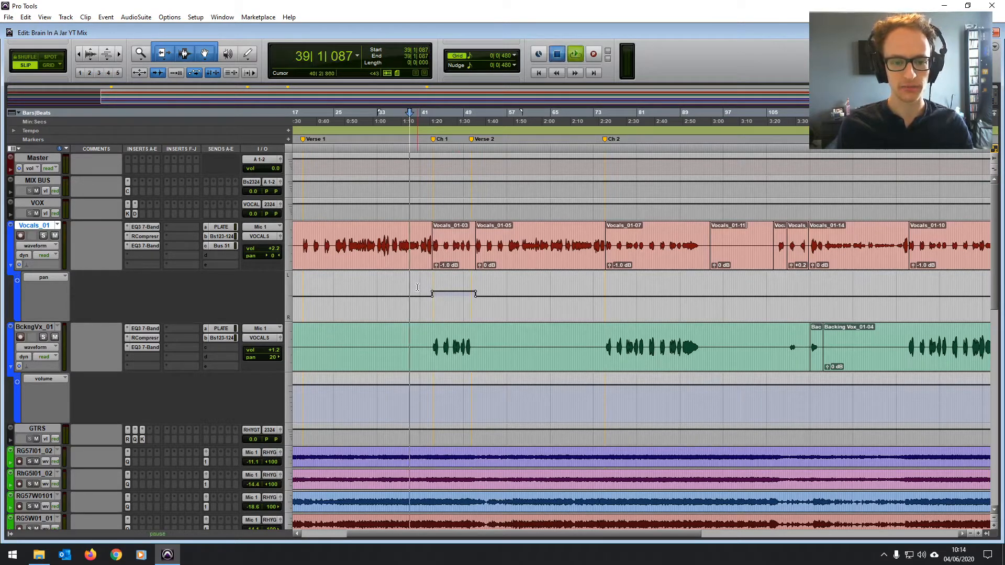
click(419, 286)
key(space)
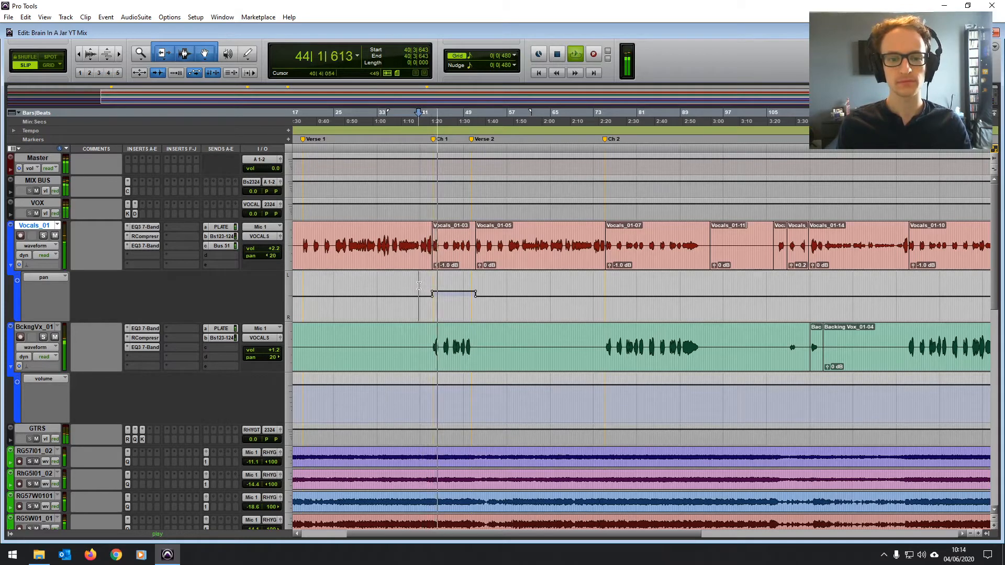
key(space)
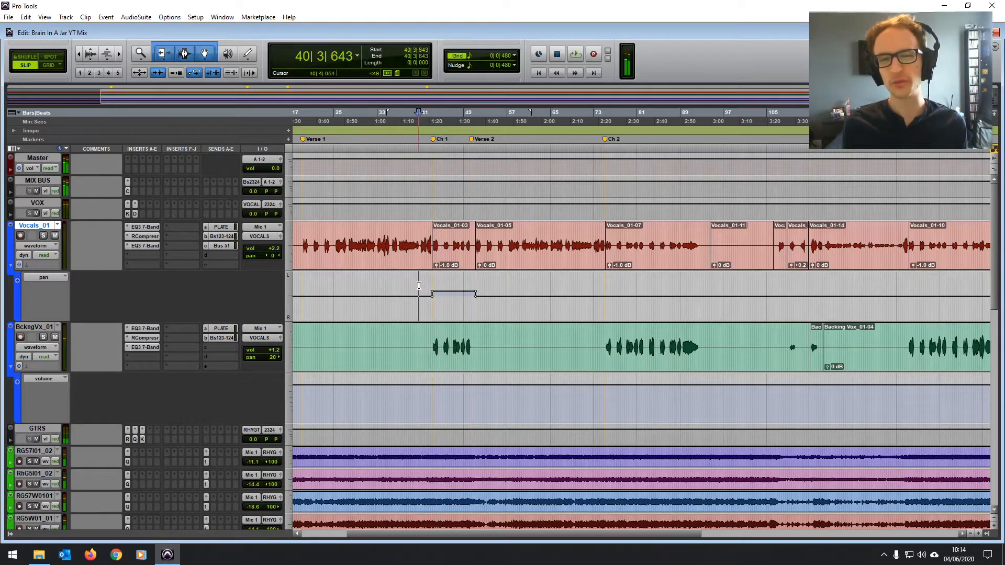
- Automate the lead vocal's pan to the left over the chorus clips Vocals_01-07 and Vocals_01-10, using 20 for the last one
click(639, 255)
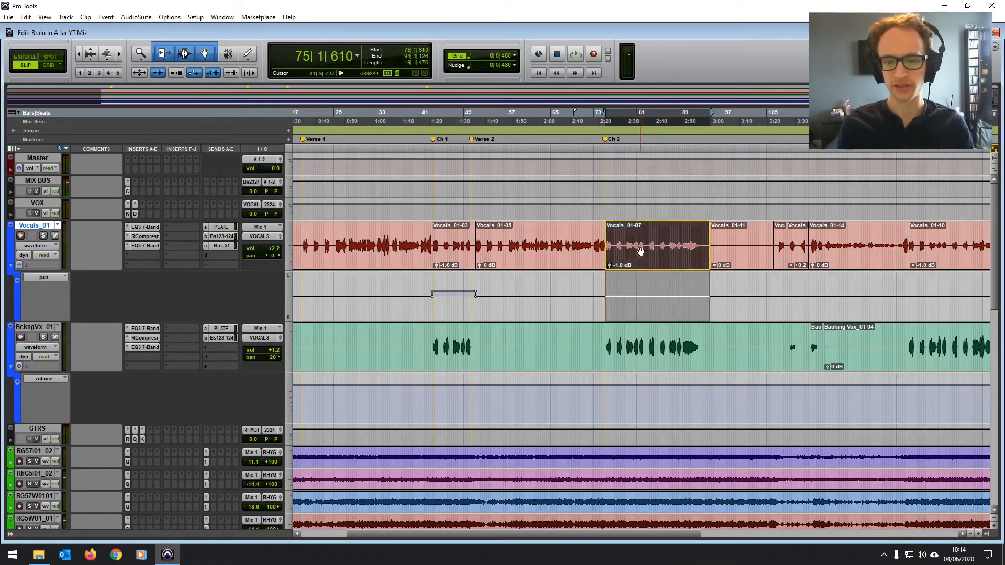
drag(642, 274, 642, 229)
scroll(633, 269, right, 3)
click(769, 210)
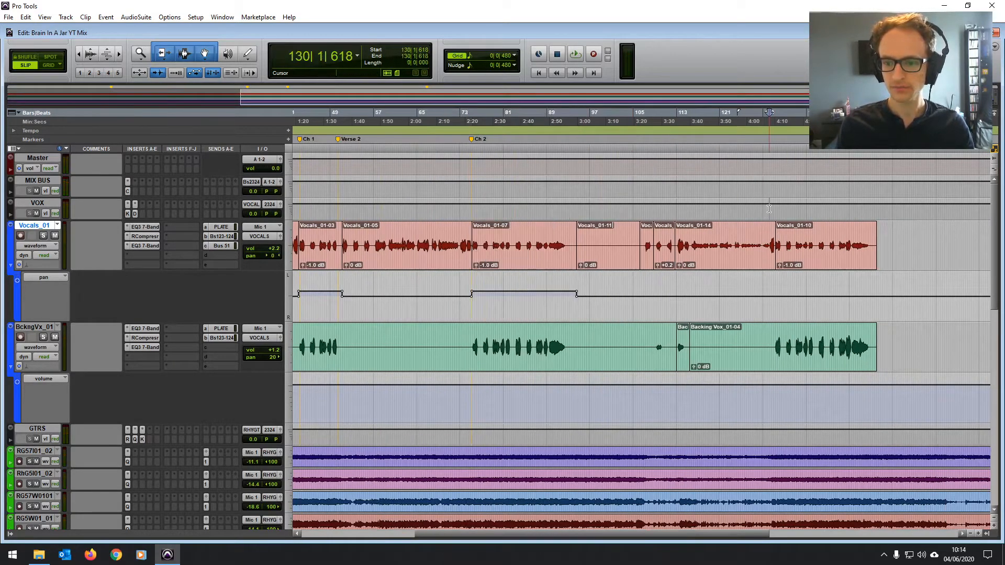
key(space)
click(810, 255)
key(t)
key(t)
key(space)
drag(710, 280, 710, 252)
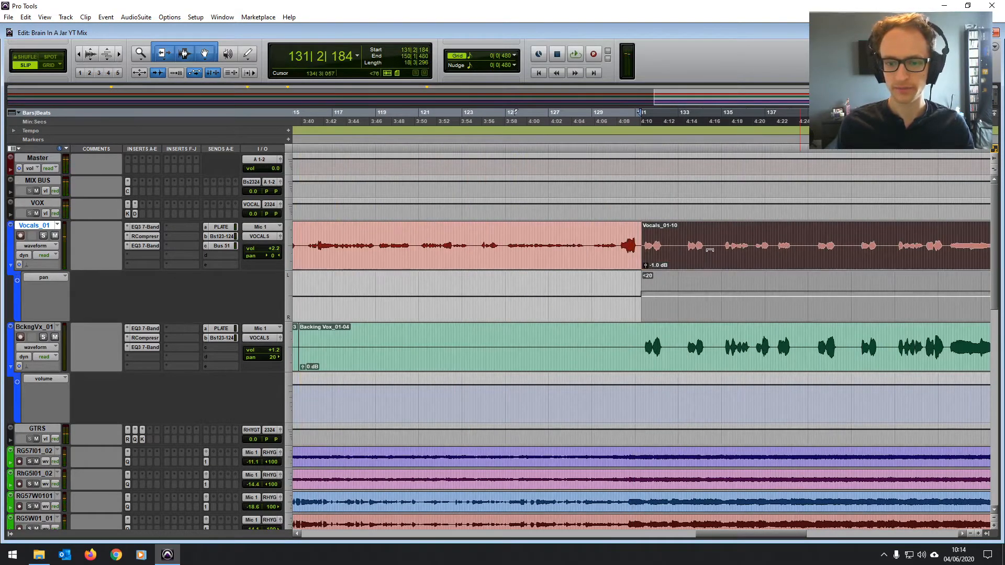
key(r)
key(r)
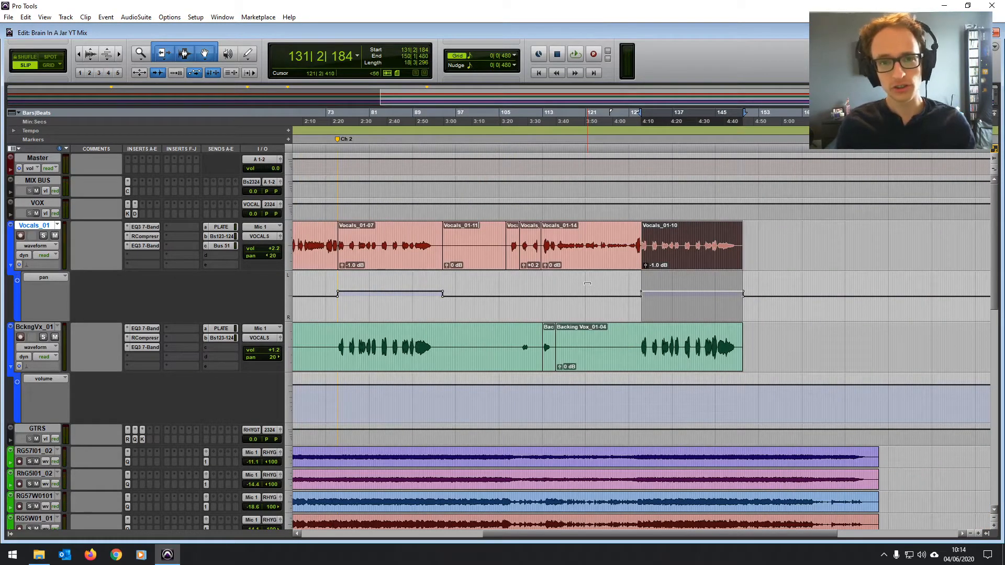
- Hide the automation lanes of Vocals_01 and BckngVx_01, and place the cursor at the start of Ch 1
click(10, 267)
click(9, 318)
key(Home)
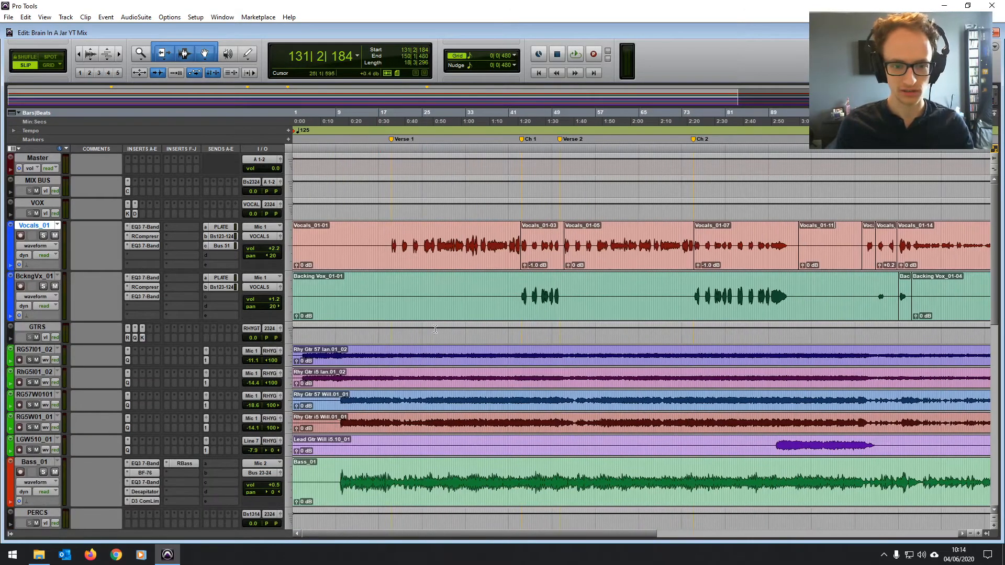
click(524, 338)
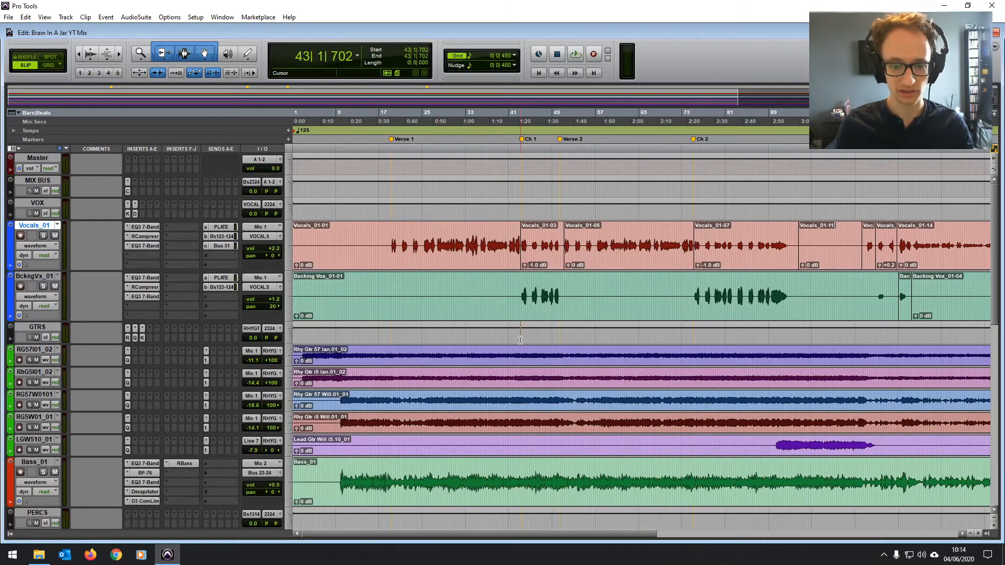
- Show shortened automation lanes for the four rhythm guitar tracks, with the RG57I01_02 and RhG5I01_02 lanes set to pan
click(10, 362)
click(49, 447)
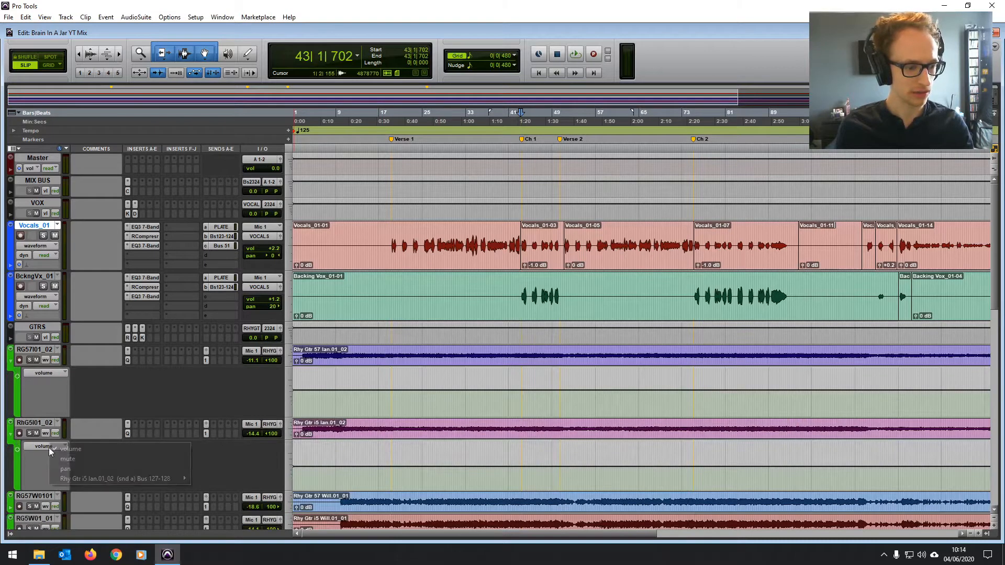
alt+click(82, 473)
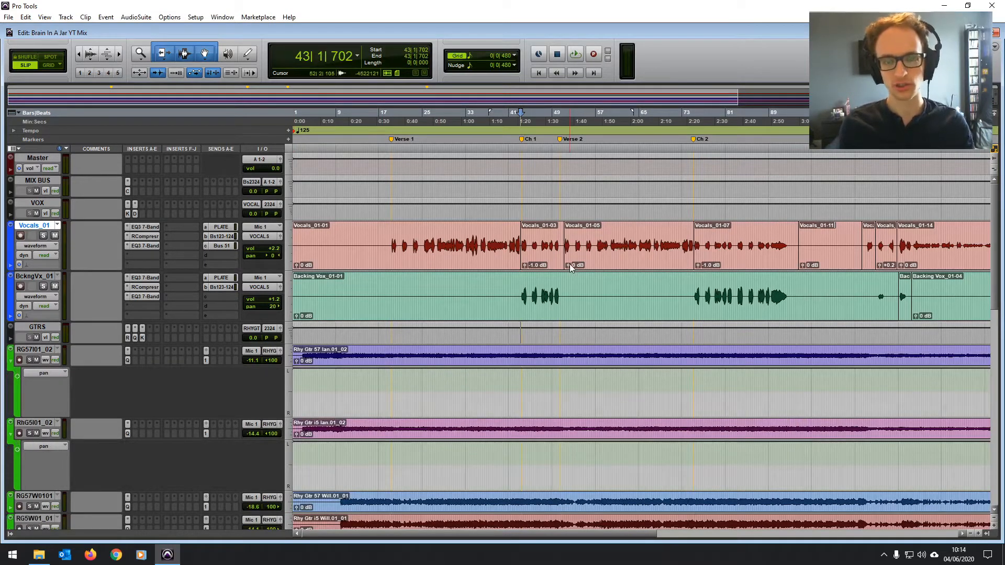
scroll(229, 344, down, 2)
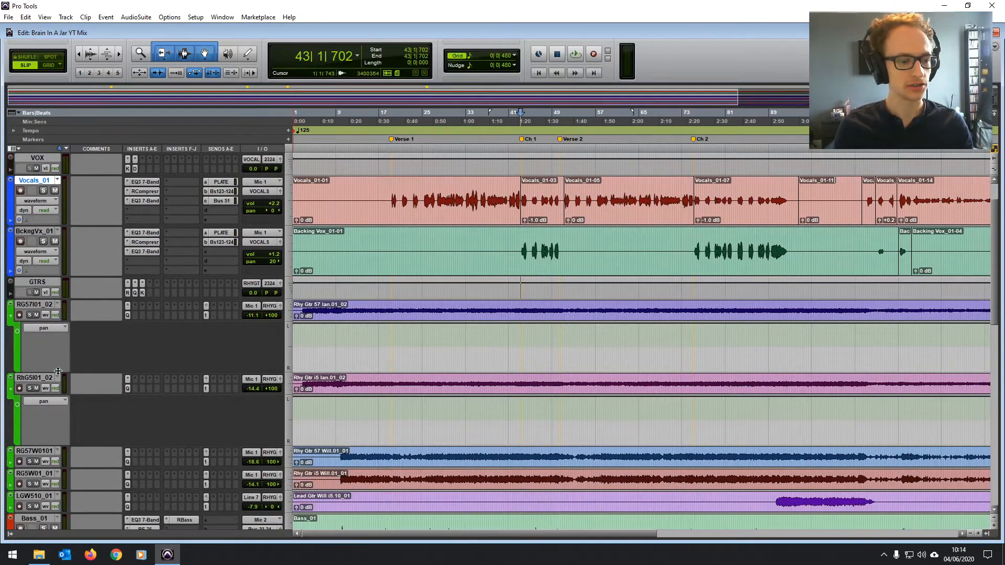
drag(58, 371, 55, 351)
click(11, 426)
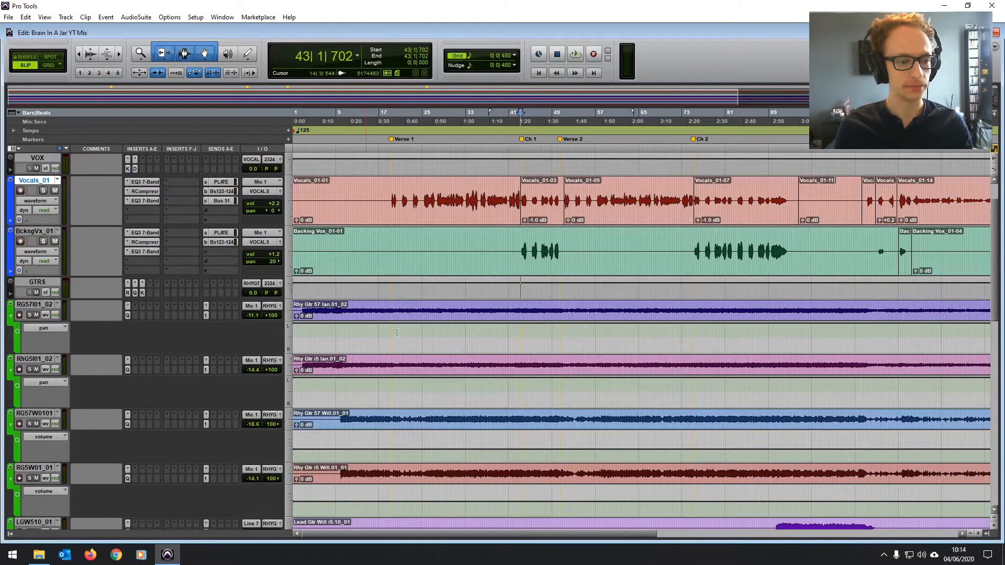
- Start playback from around bar 14 and solo the four rhythm guitar tracks
click(366, 306)
key(space)
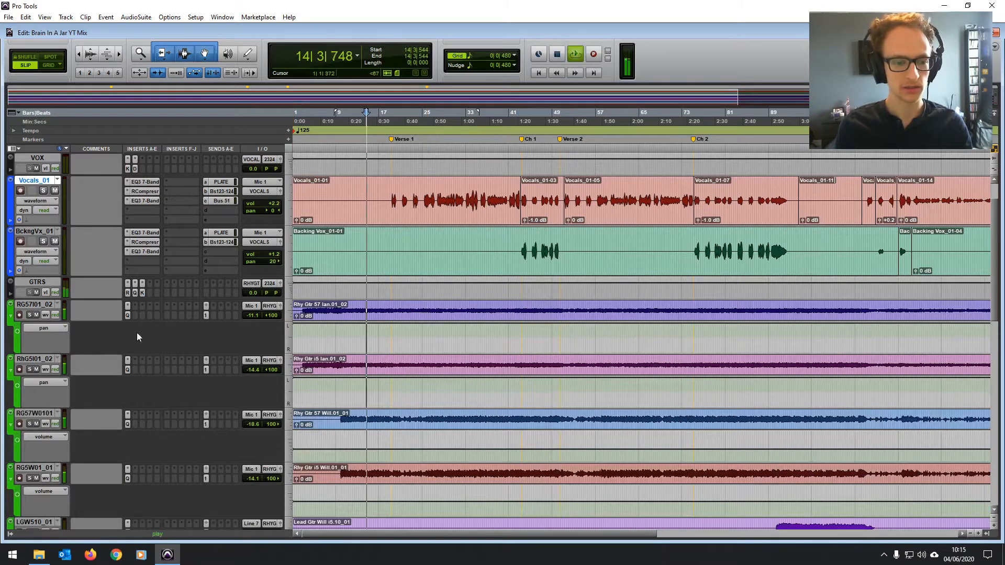
click(30, 314)
drag(30, 369, 30, 478)
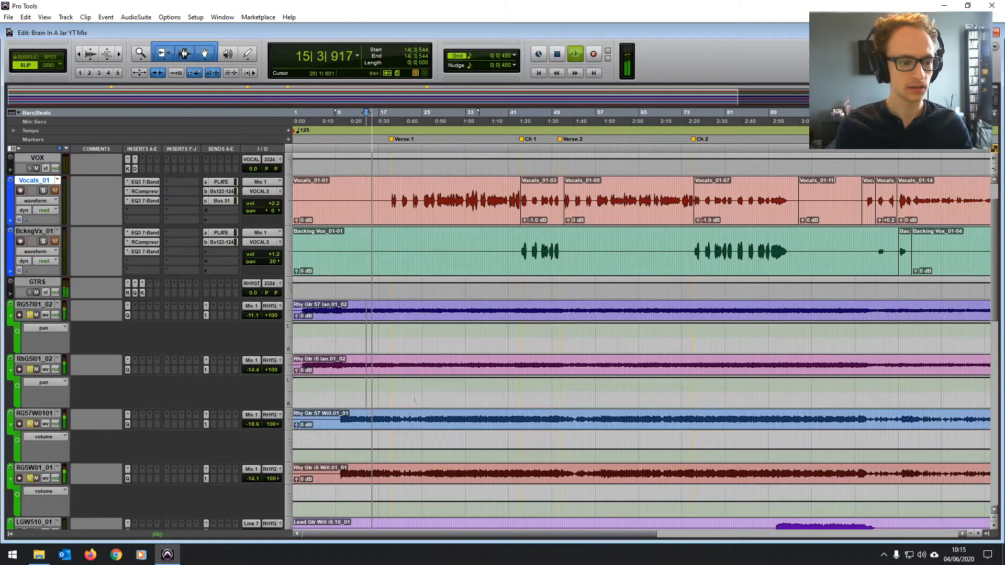
- Pan RG57I01_02 and RhG5I01_02 to 50 left, and RG57W0101 and RG5W01_01 to 50 right, and stop playback
scroll(466, 327, down, 1)
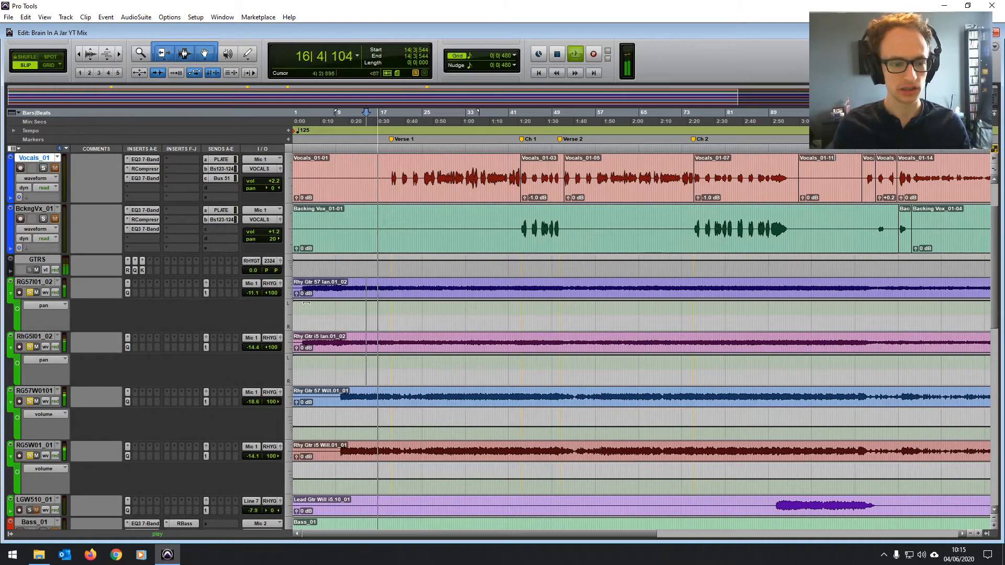
drag(275, 347, 284, 354)
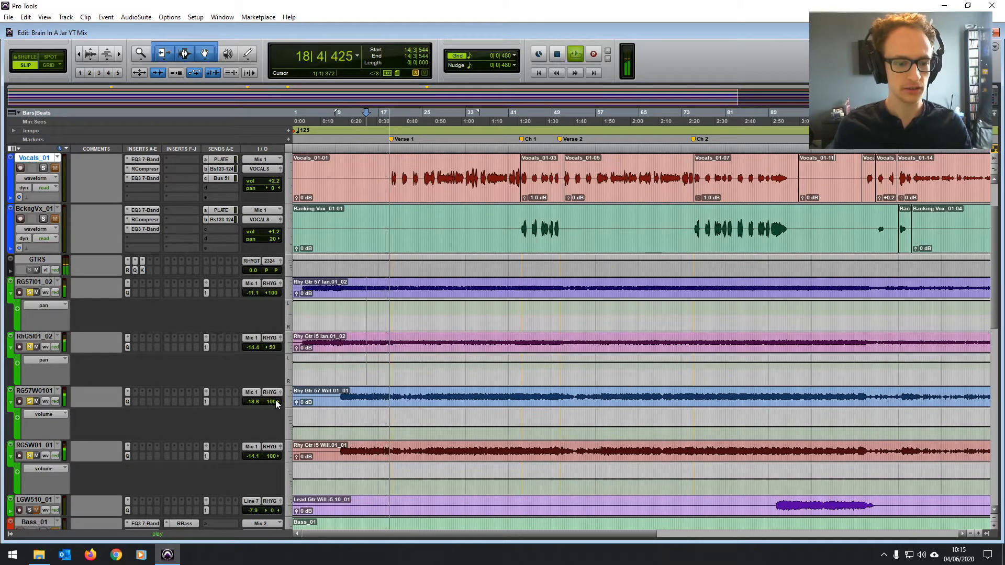
drag(278, 295, 289, 298)
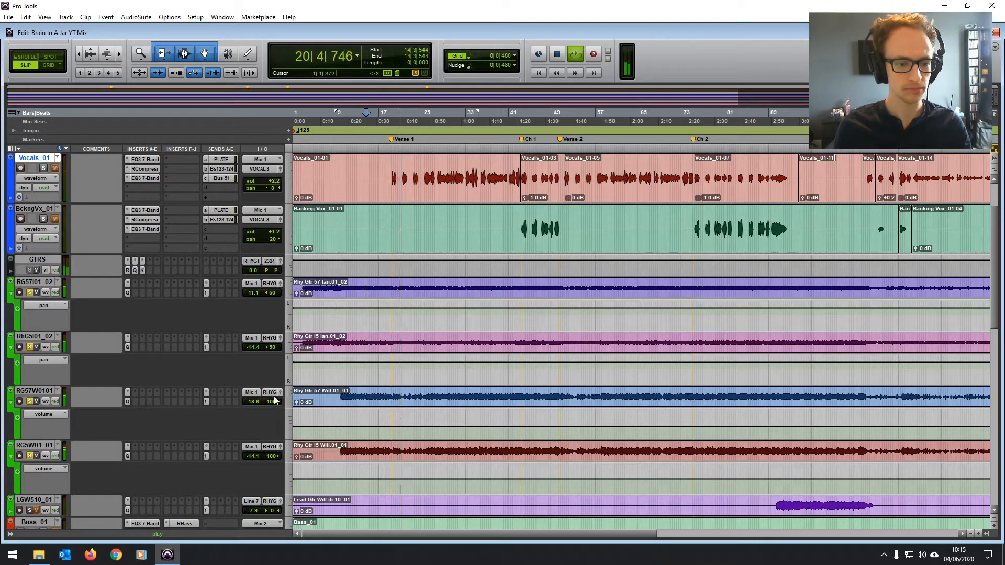
drag(273, 402, 263, 406)
drag(272, 456, 263, 466)
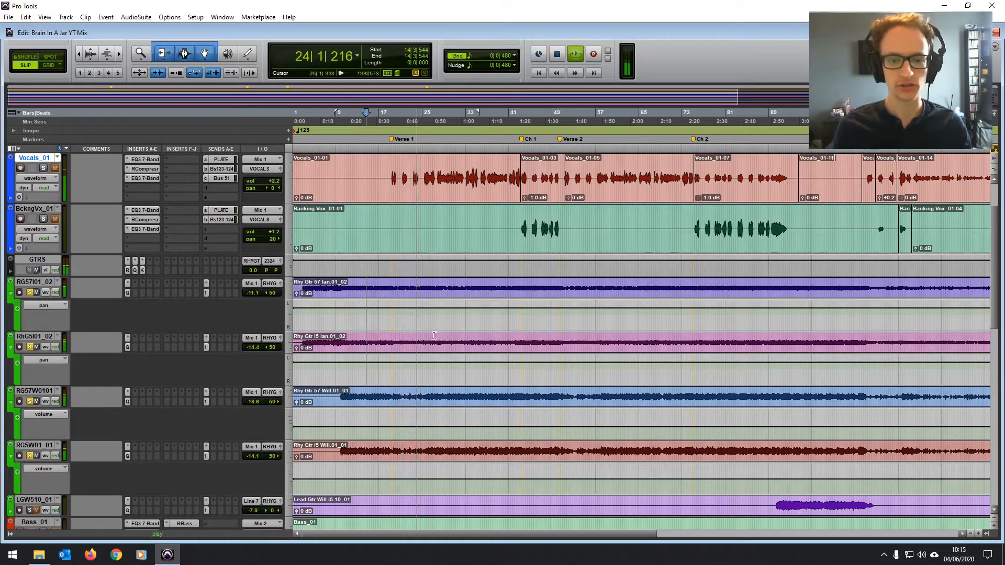
key(space)
- Play the soloed rhythm guitars from around bar 42 to find where the first chorus begins
click(532, 283)
key(t)
key(t)
key(t)
key(t)
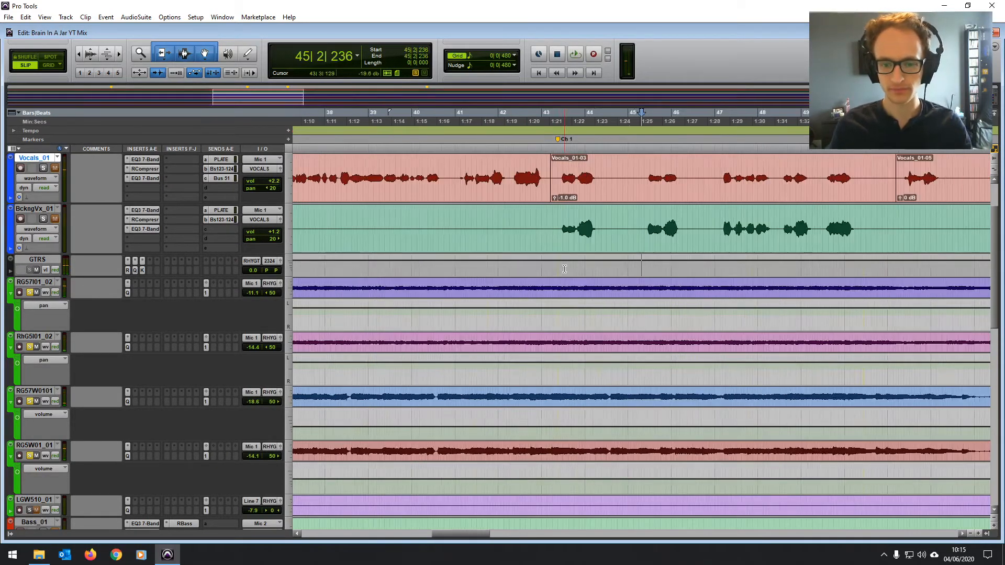
click(419, 285)
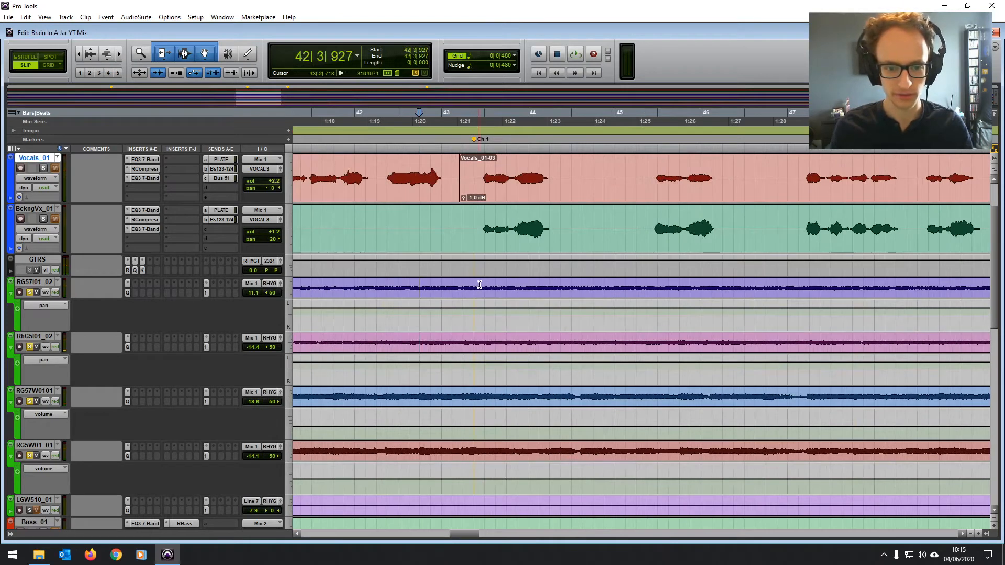
key(space)
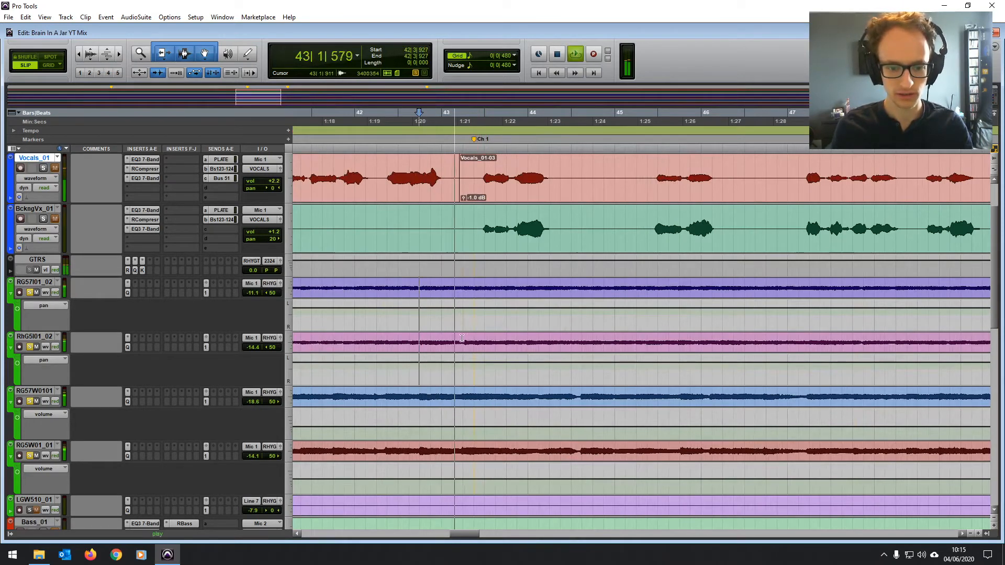
click(365, 288)
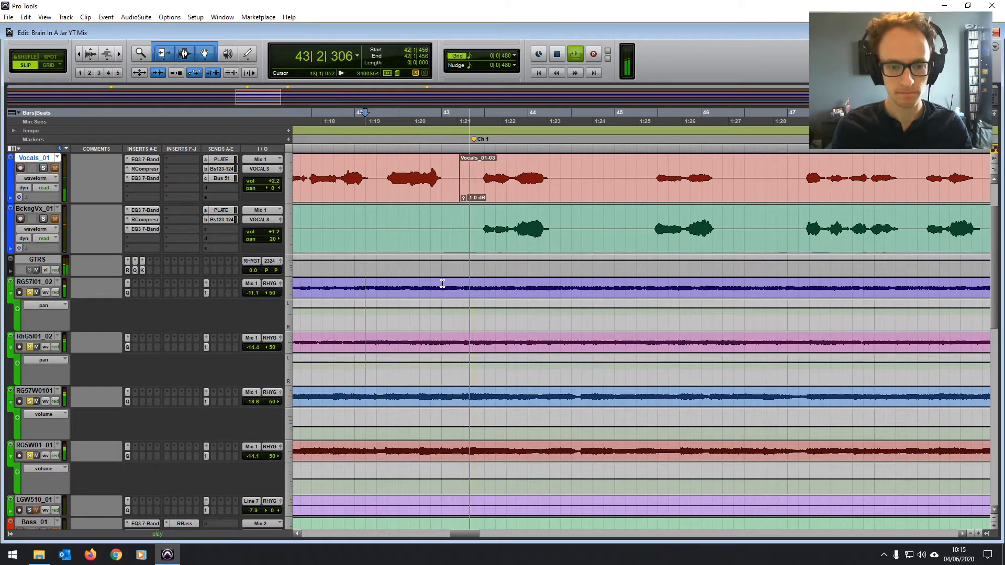
click(356, 288)
- Clear the rhythm guitar solos and split the RG57I01_02 and RhG5I01_02 clips at 43|1|029, just before Ch 1
key(space)
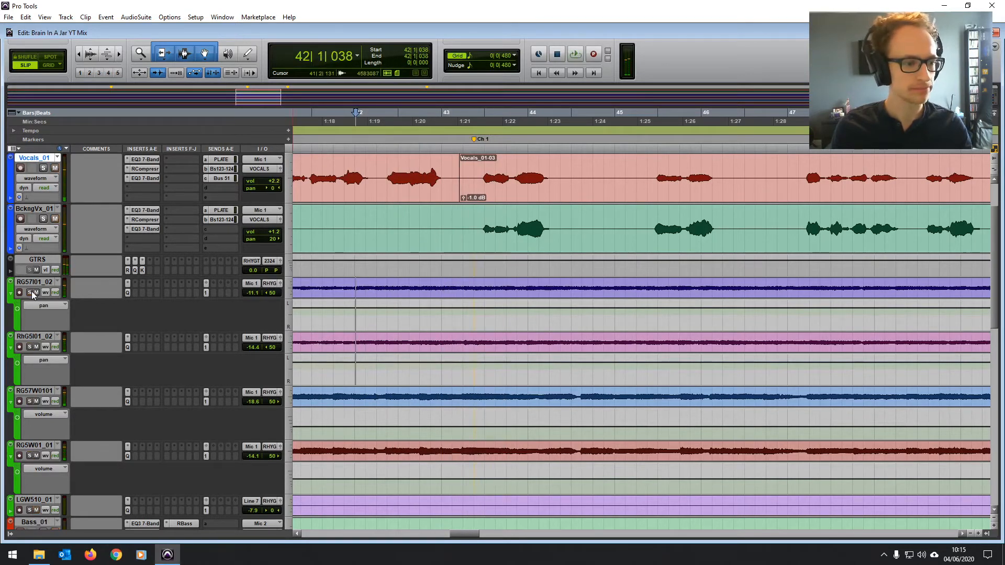
key(space)
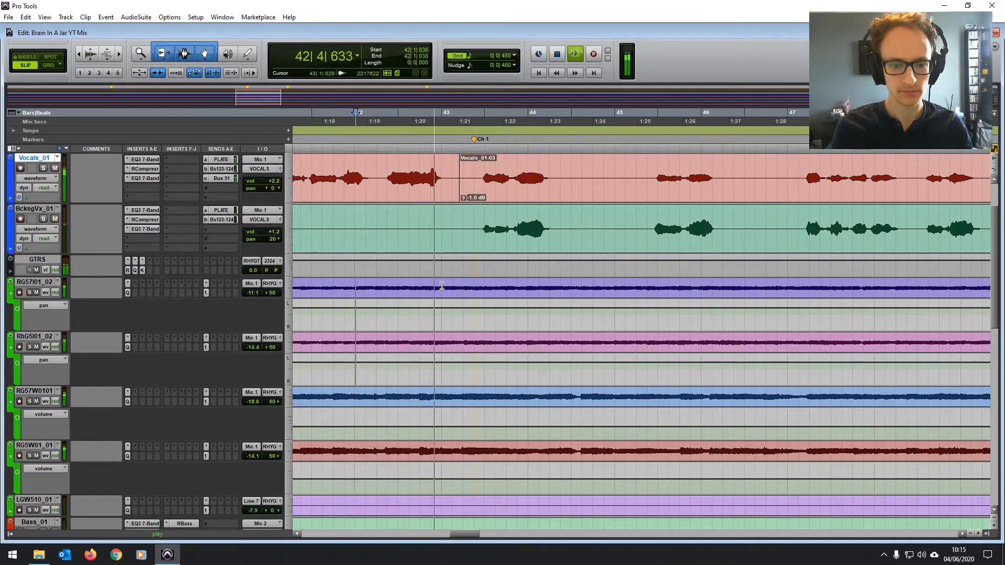
click(442, 285)
key(space)
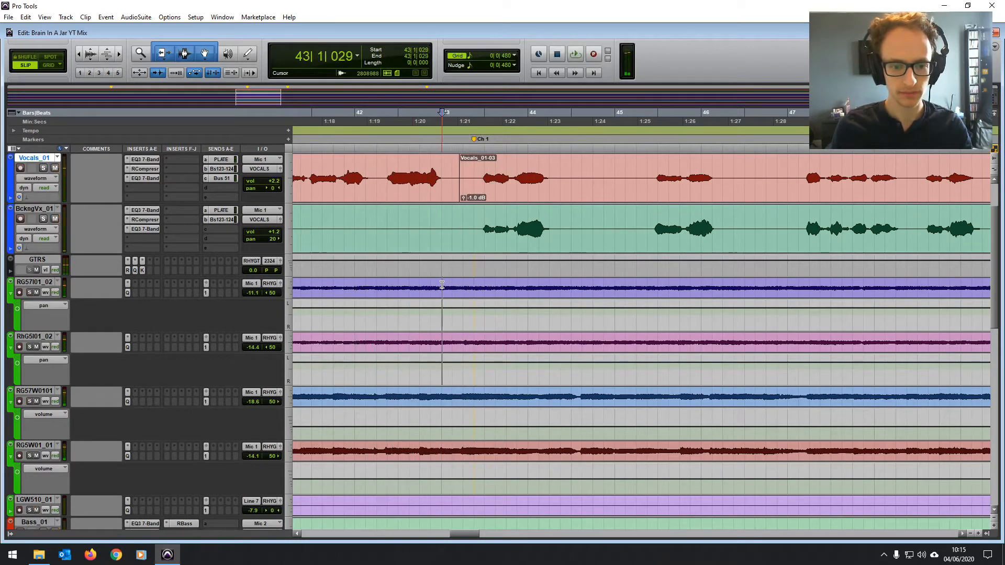
key(b)
- Solo RG57W0101 and RG5W01_01, listen from around bar 42, and split both tracks' clips at 42|4|896
click(382, 403)
click(377, 393)
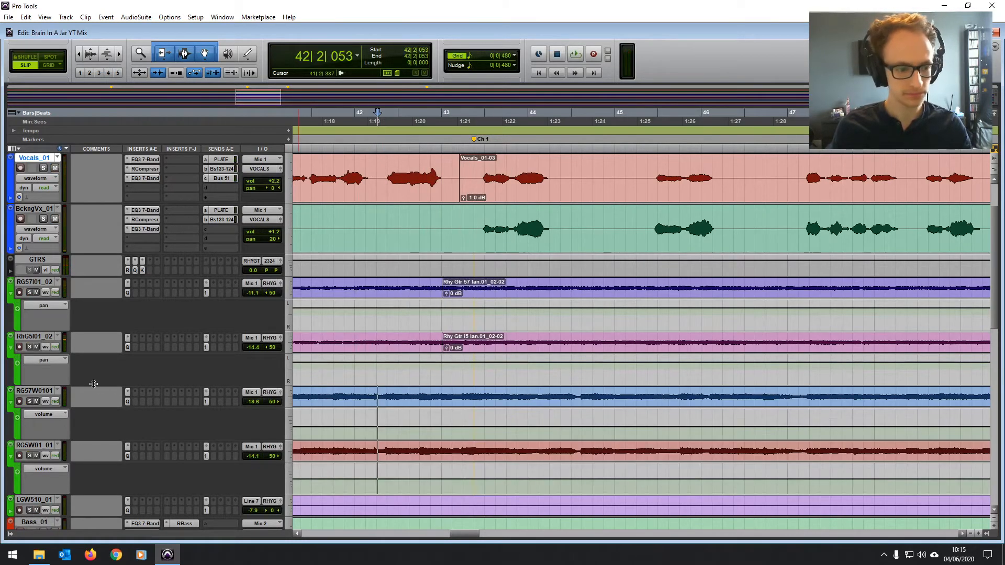
click(30, 401)
key(space)
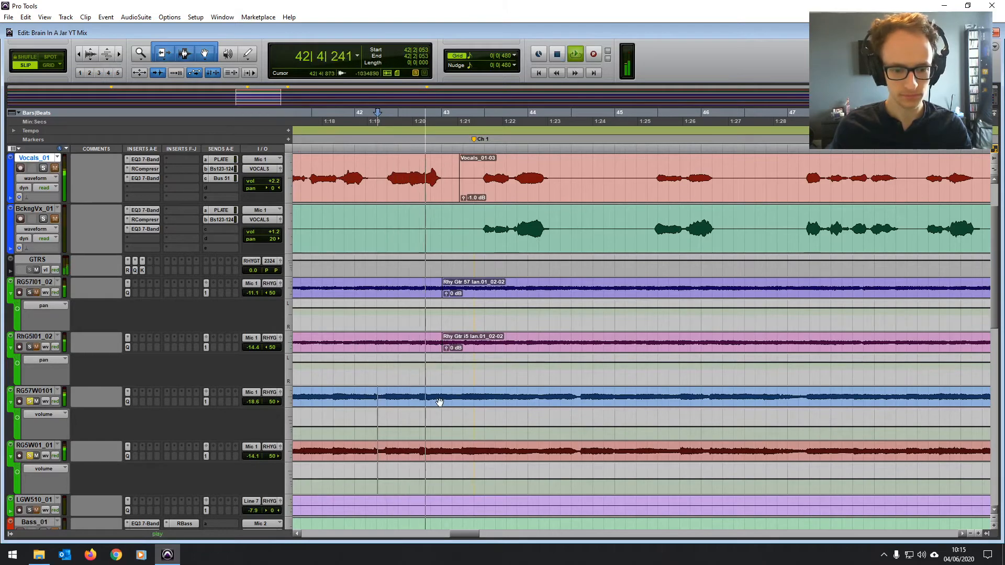
key(space)
click(439, 401)
key(b)
- Listen to the end of the first chorus and split the RG57I01_02 and RhG5I01_02 clips at 50|4|826
key(r)
key(r)
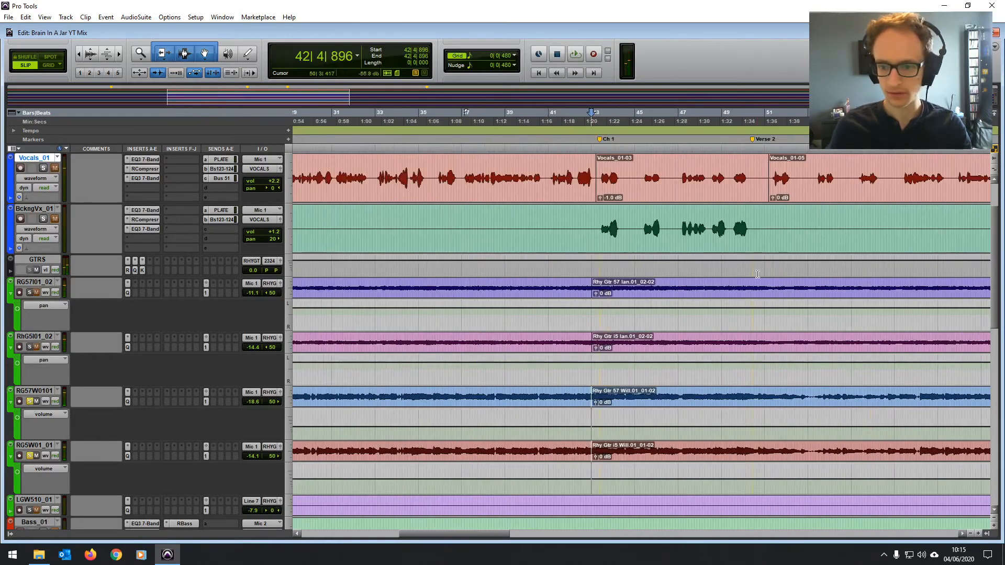
click(744, 286)
key(t)
key(space)
key(t)
key(t)
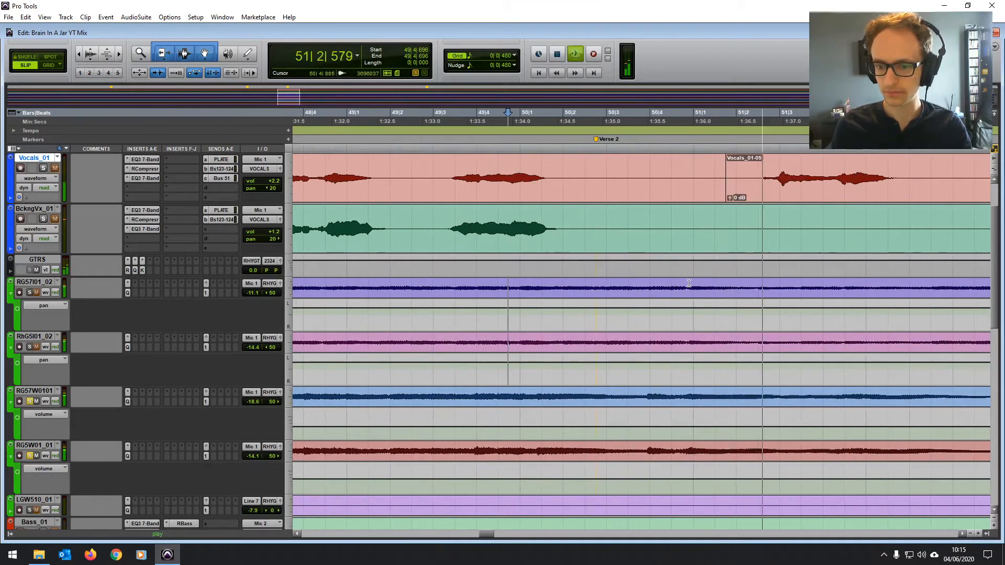
click(688, 283)
key(b)
key(space)
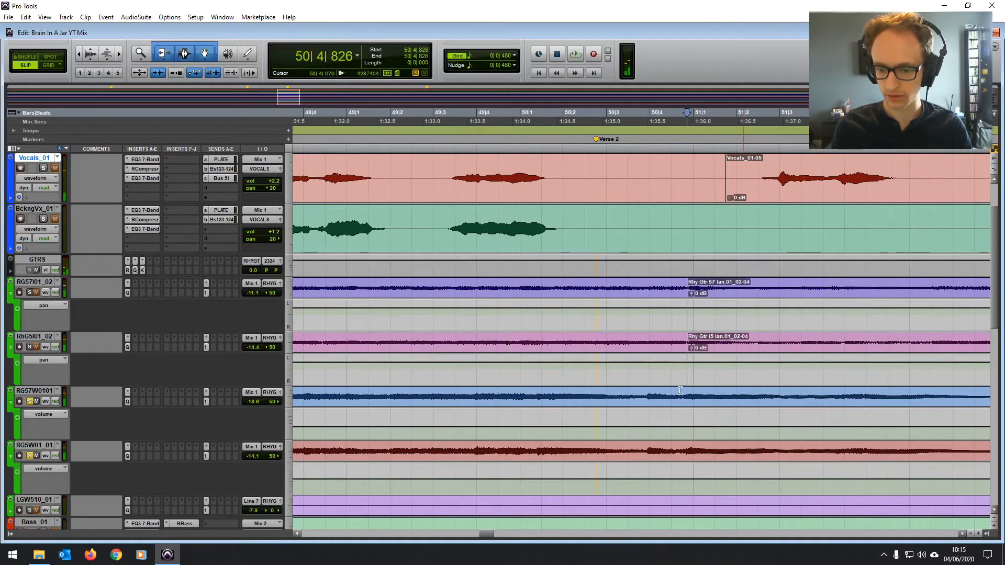
- Split the RG57W0101 and RG5W01_01 clips at 50|4|734, at the end of the first chorus
click(681, 390)
click(682, 391)
key(space)
key(space)
key(b)
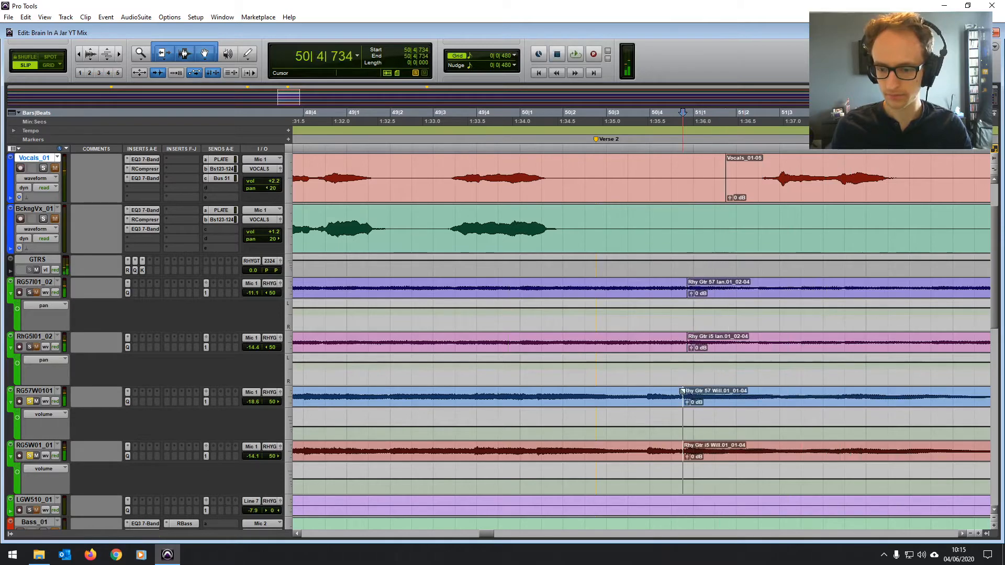
- Show the pan automation lanes for the RG57W0101 and RG5W01_01 tracks
key(r)
key(r)
key(r)
key(r)
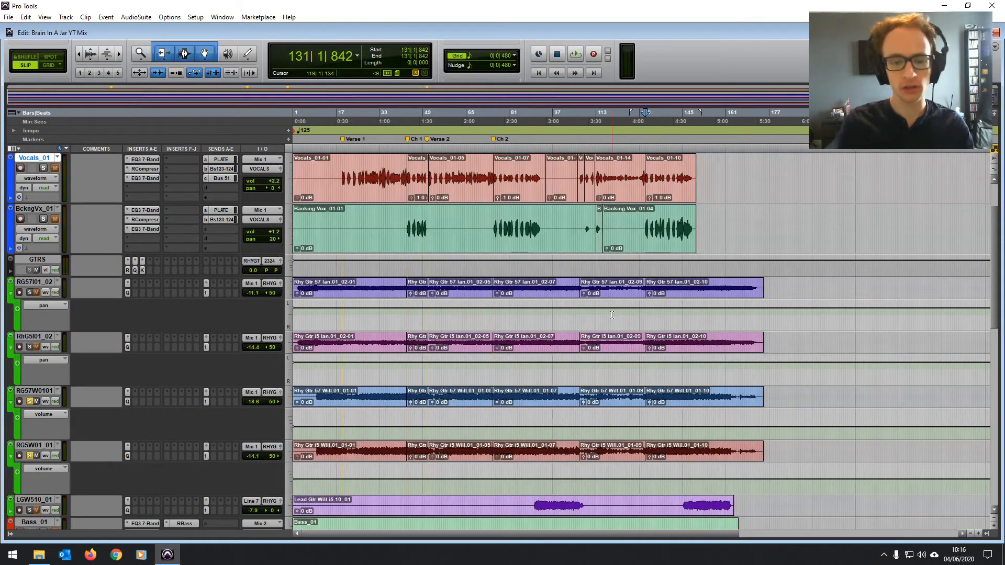
click(430, 287)
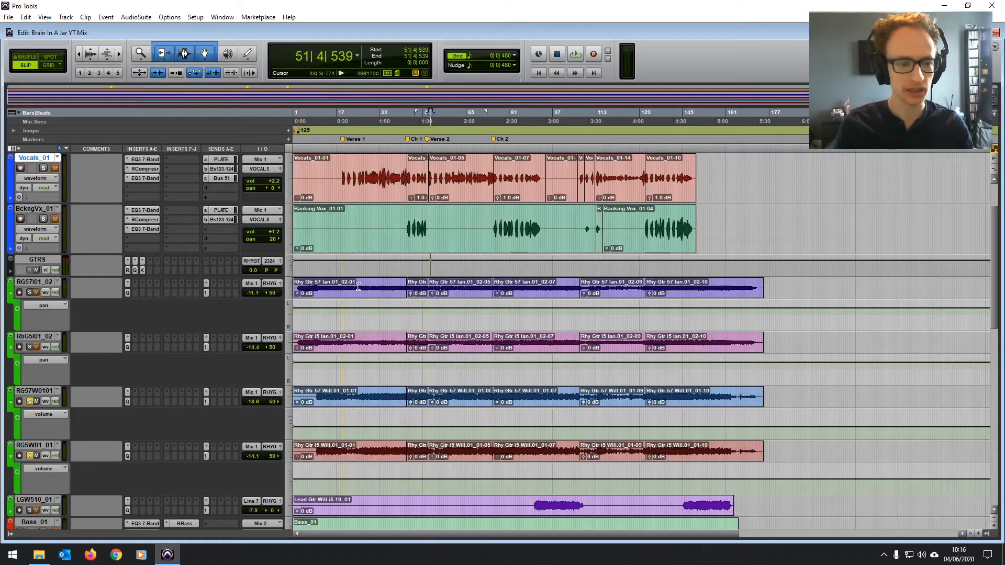
click(44, 415)
click(68, 438)
click(433, 269)
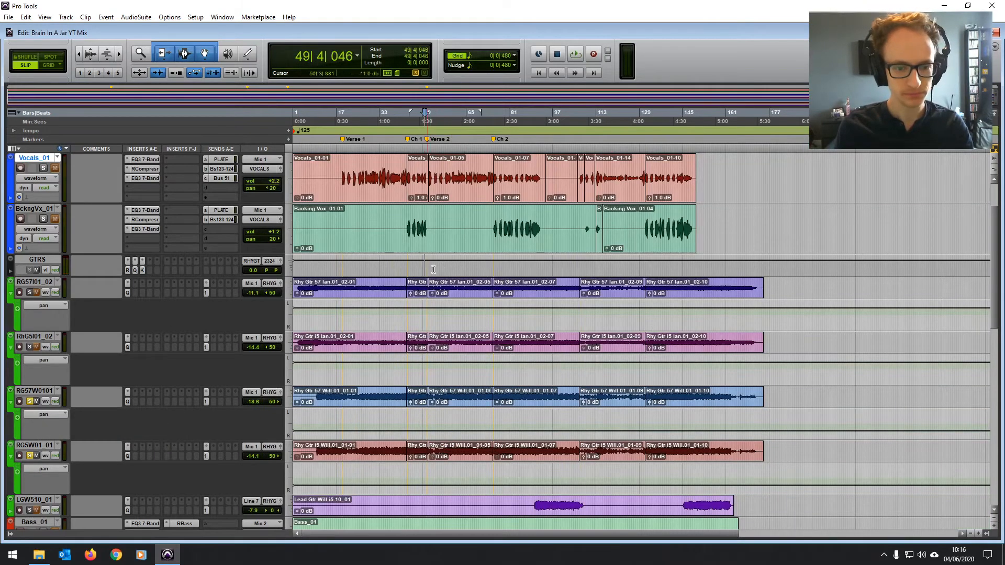
- Set the pan automation of RG57I01_02 and RhG5I01_02 to 75 left across their first chorus clips
key(t)
key(t)
key(t)
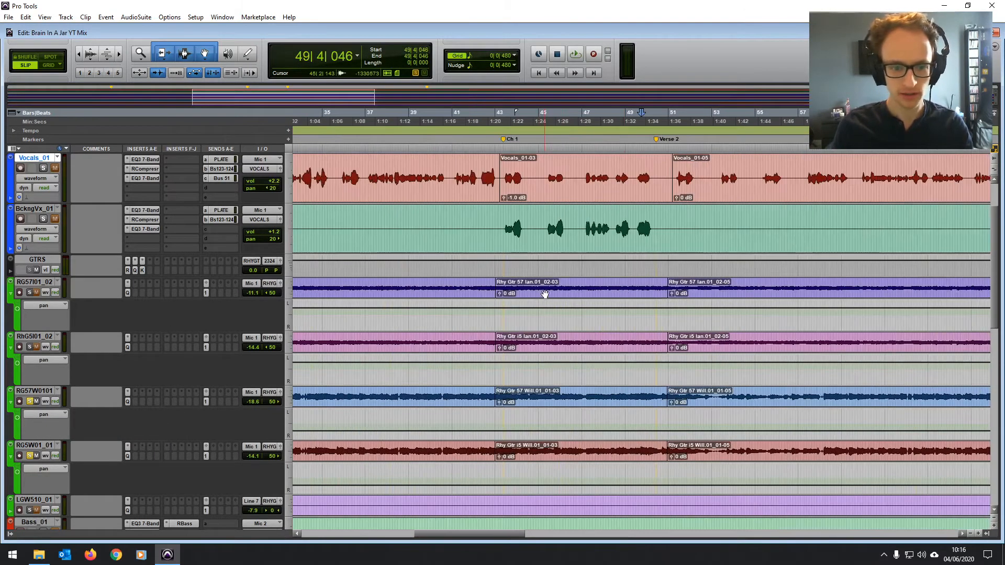
click(545, 294)
drag(547, 303, 548, 299)
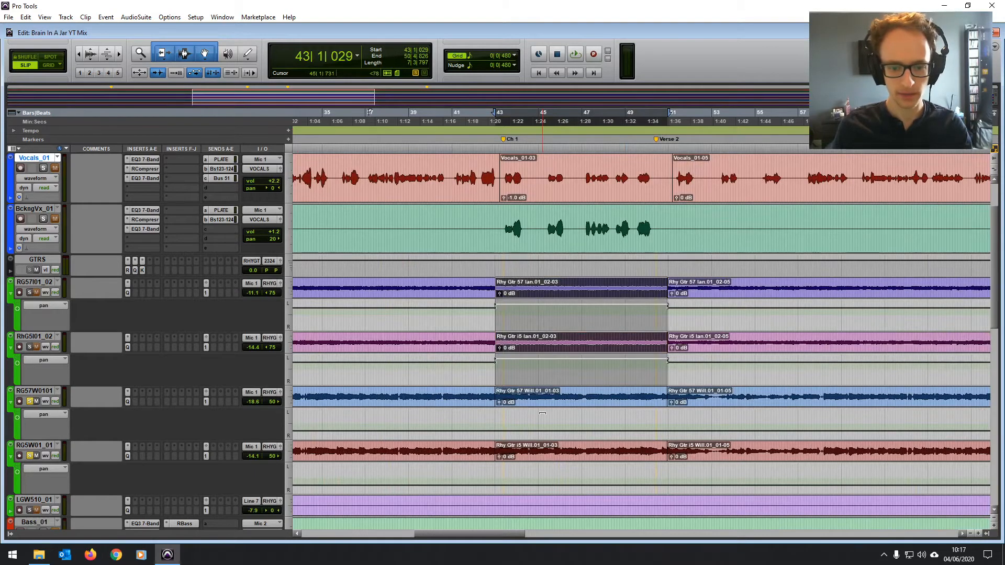
- Set the pan automation of RG57W0101 and RG5W01_01 to 75 right across the first chorus and listen from bar 40
click(542, 403)
scroll(543, 407, down, 1)
drag(541, 369, 543, 367)
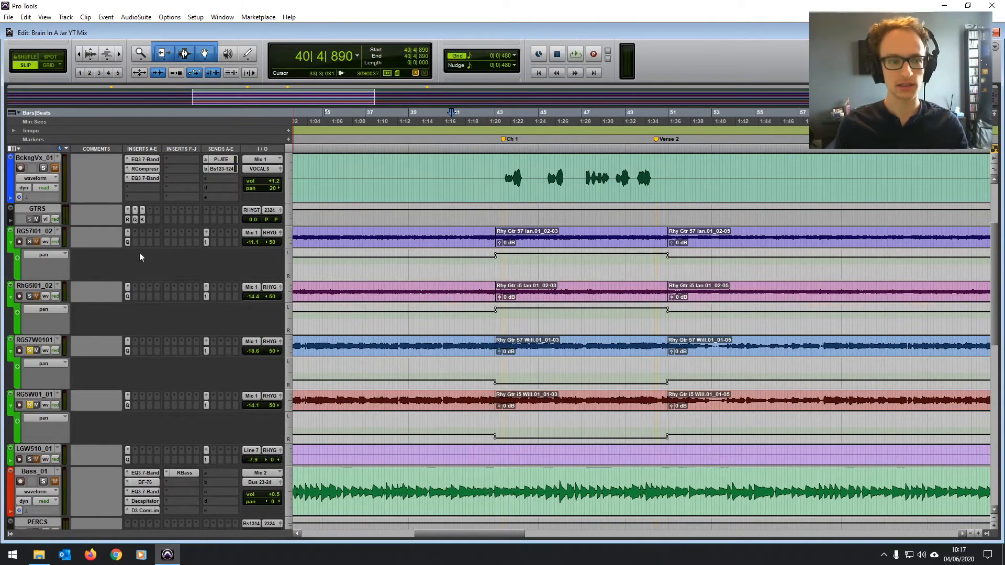
key(space)
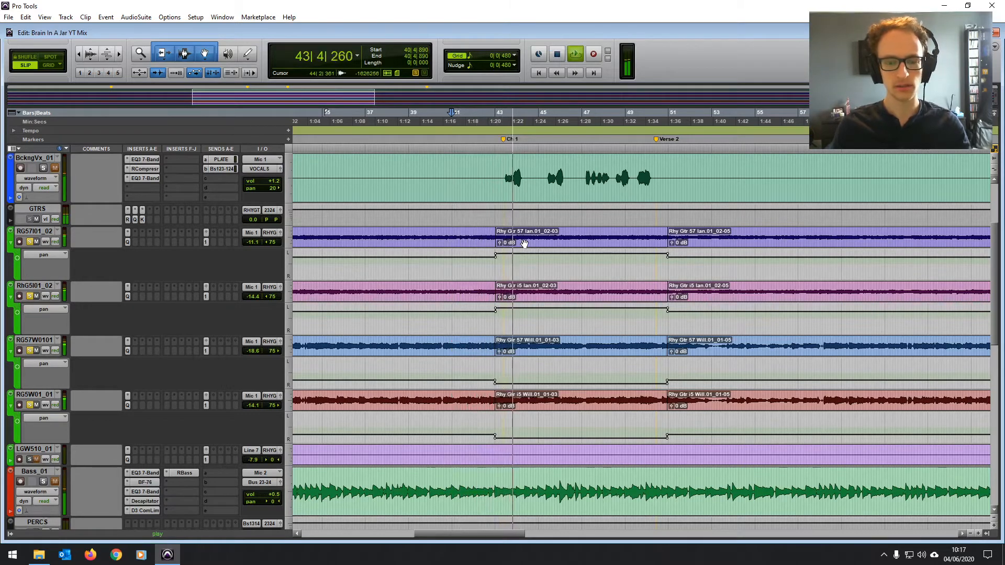
key(ctrl+bracketleft)
key(space)
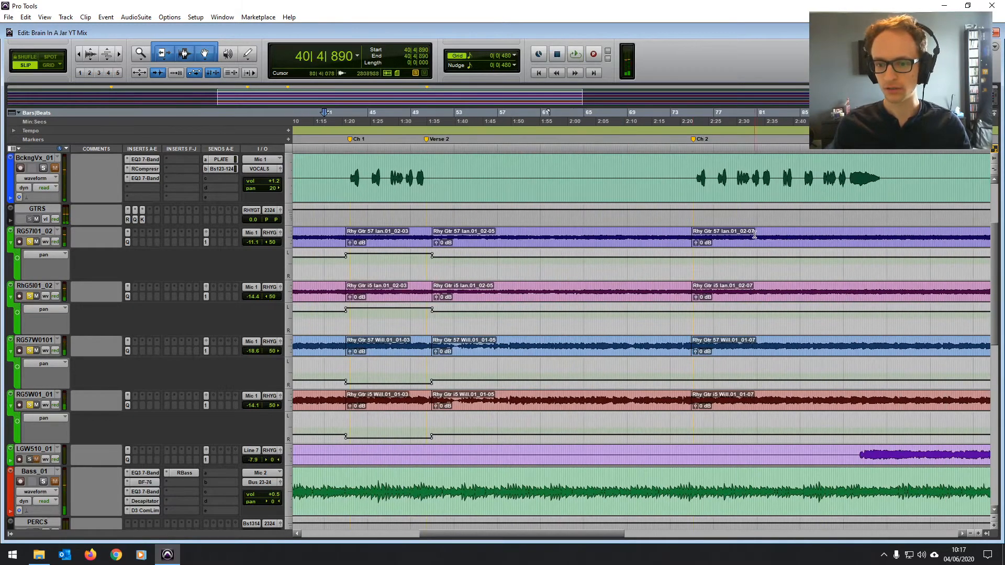
- Set the pan automation of RG57I01_02 and RhG5I01_02 to 75 left across their last clips, from 131|1|842 onward
scroll(713, 243, right, 5)
click(508, 246)
scroll(534, 304, right, 4)
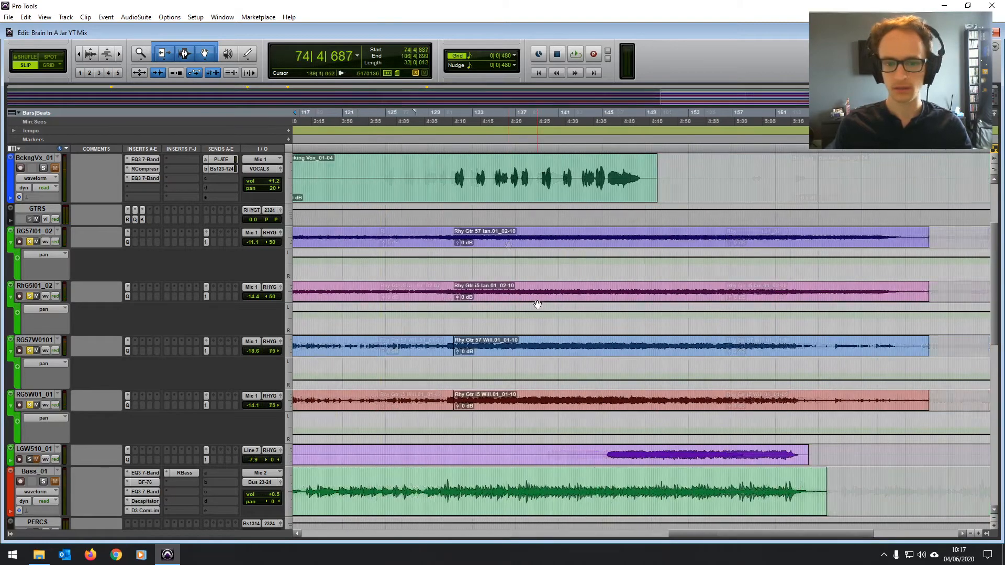
scroll(536, 303, left, 1)
click(485, 234)
click(512, 236)
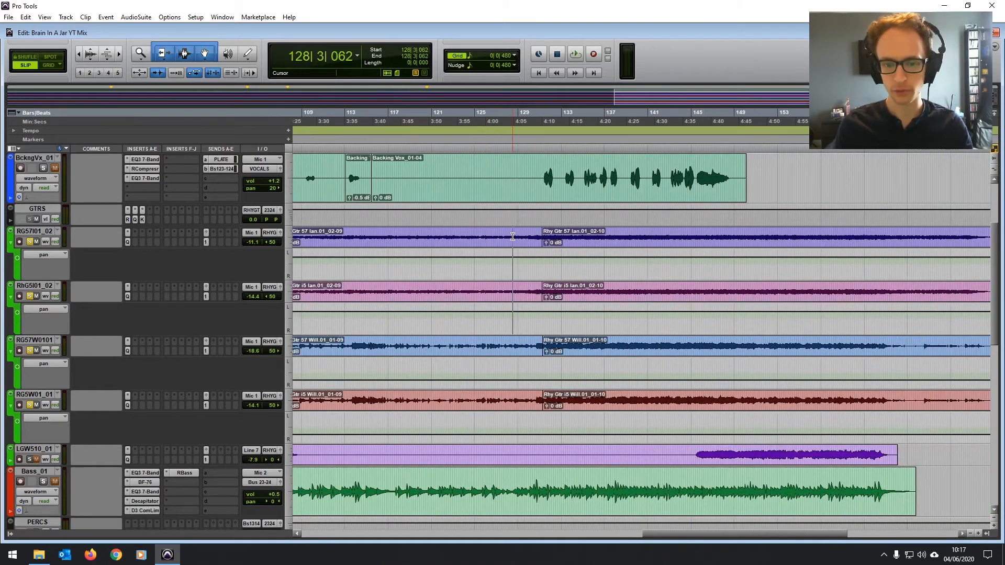
click(582, 243)
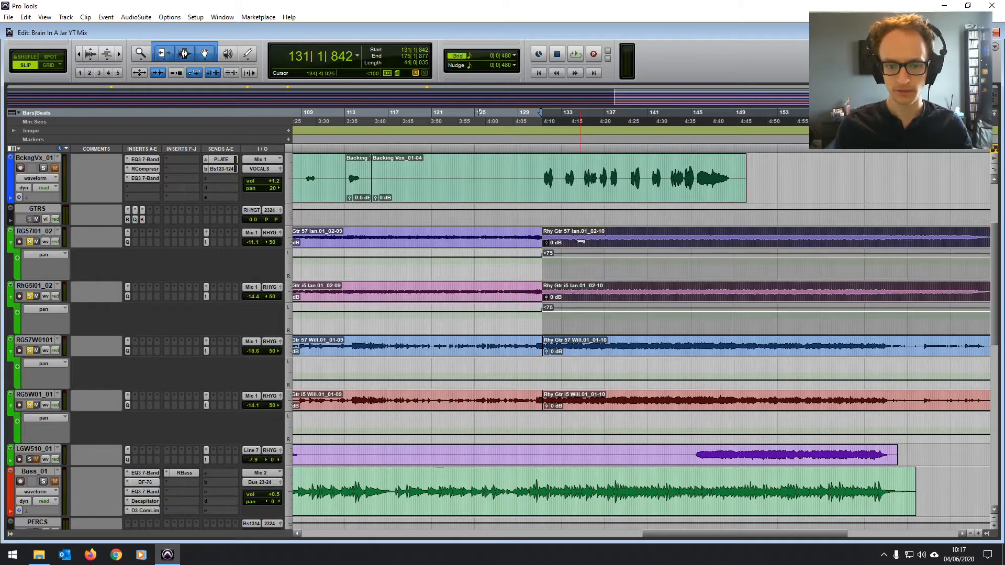
drag(580, 243, 587, 200)
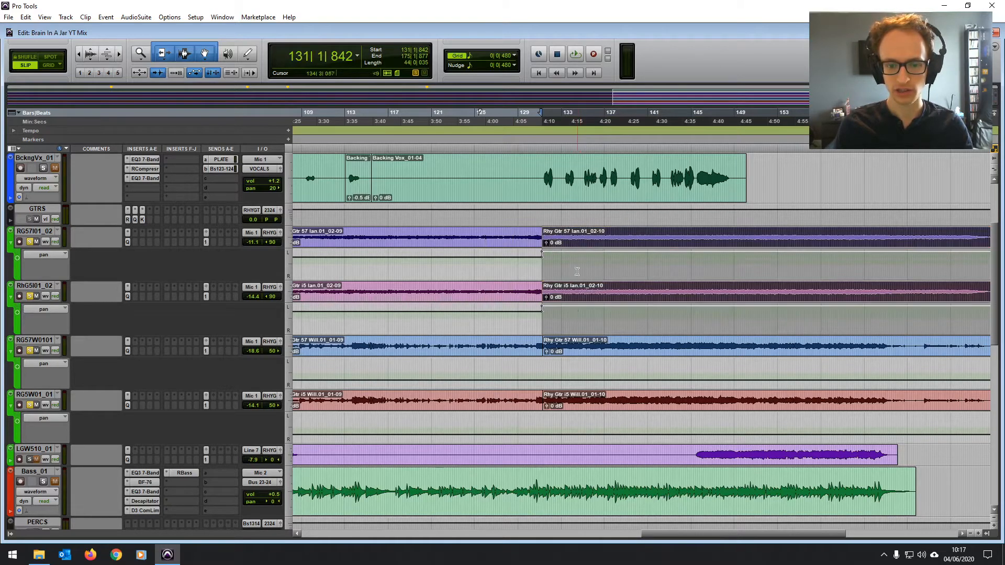
- Set the pan automation of RG57W0101 and RG5W01_01 to 75 right across their last clips and play from bar 130
click(574, 353)
drag(578, 363, 580, 369)
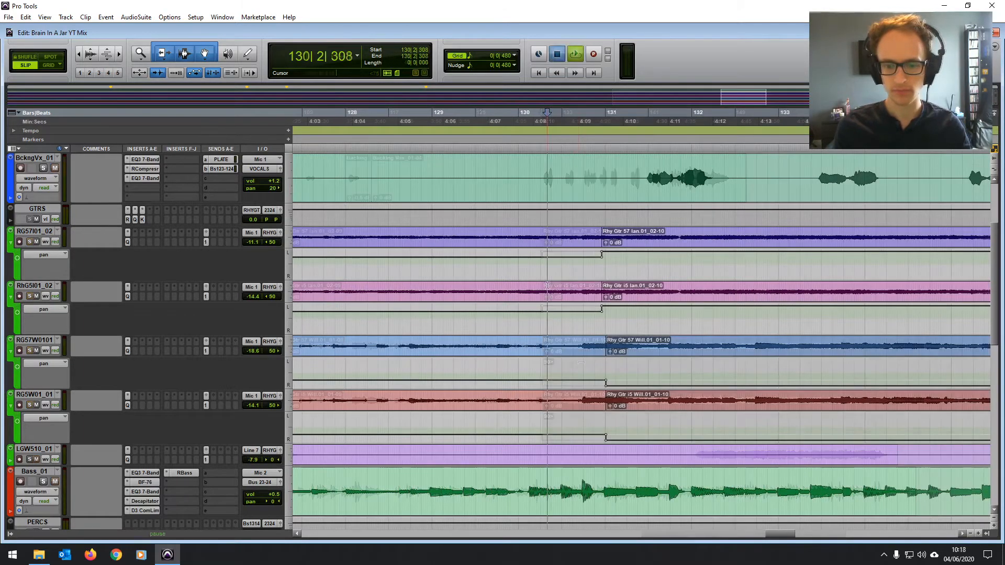
key(space)
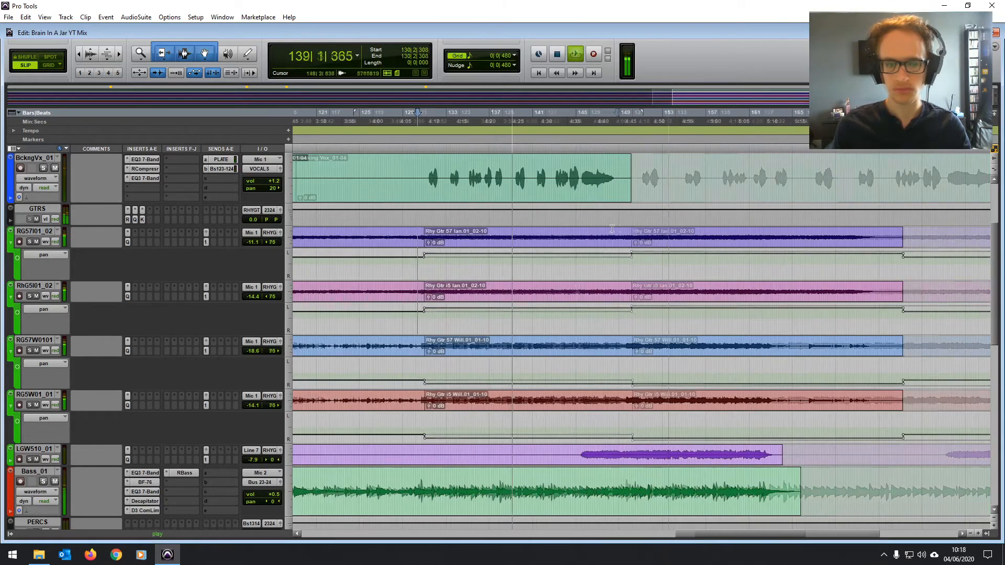
- Listen from about bar 147 to the song's ending and examine the rhythm guitars around bars 161 to 164
click(606, 229)
key(space)
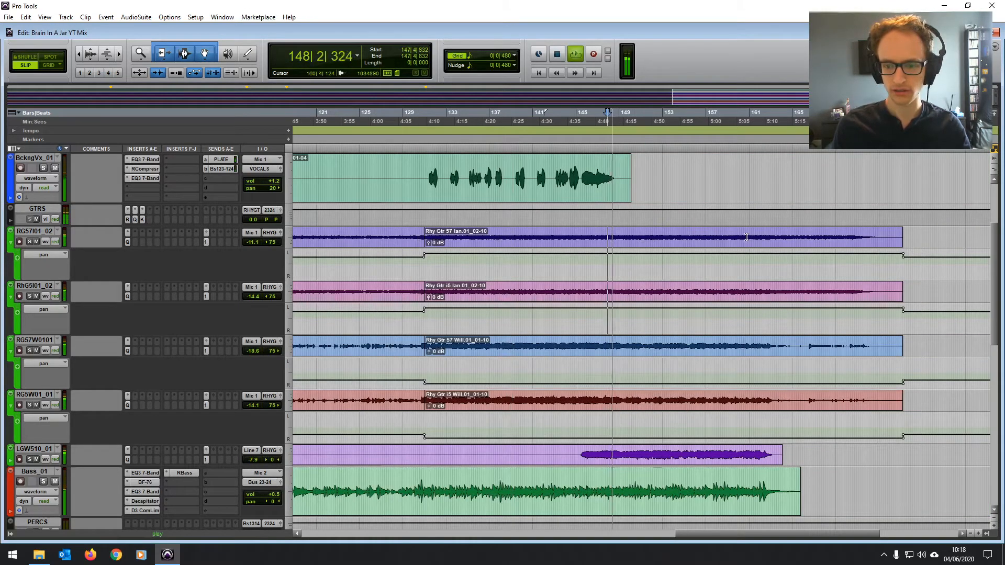
click(767, 232)
key(ctrl+bracketright)
key(ctrl+bracketright)
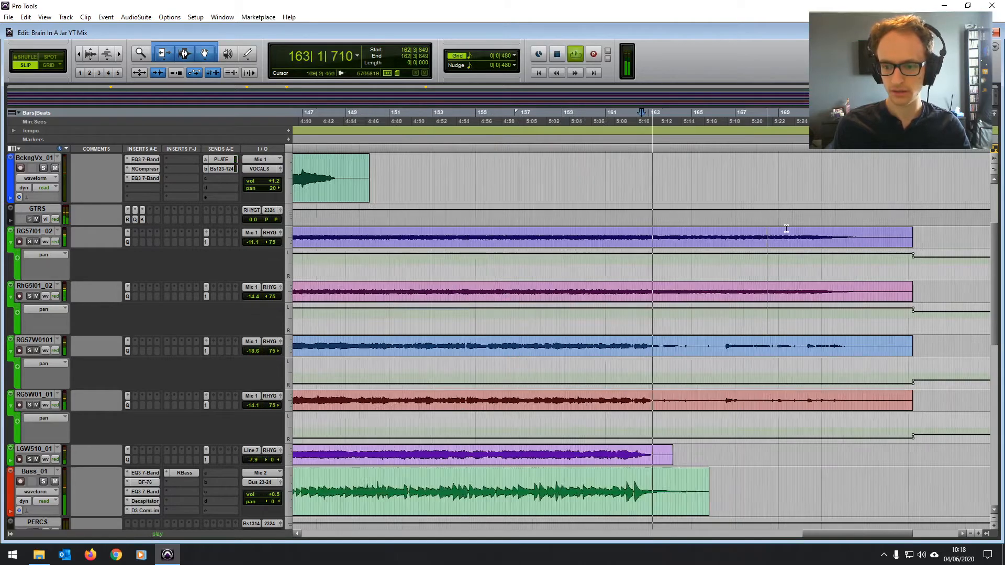
click(612, 233)
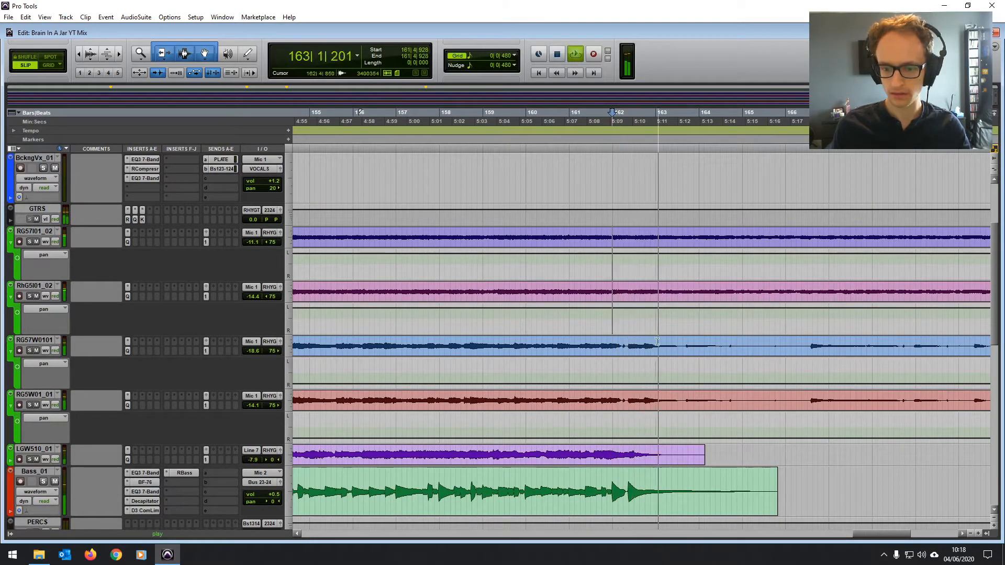
key(ctrl+bracketleft)
key(ctrl+bracketleft)
key(ctrl+bracketleft)
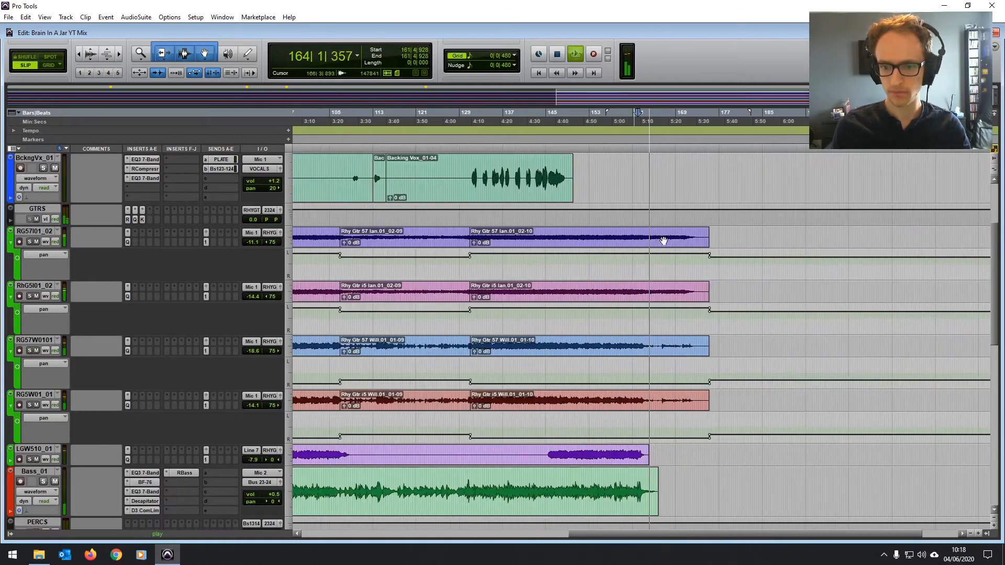
key(space)
- Return to the song's intro, hide the rhythm guitars' automation lanes, and play from bar 2
click(539, 74)
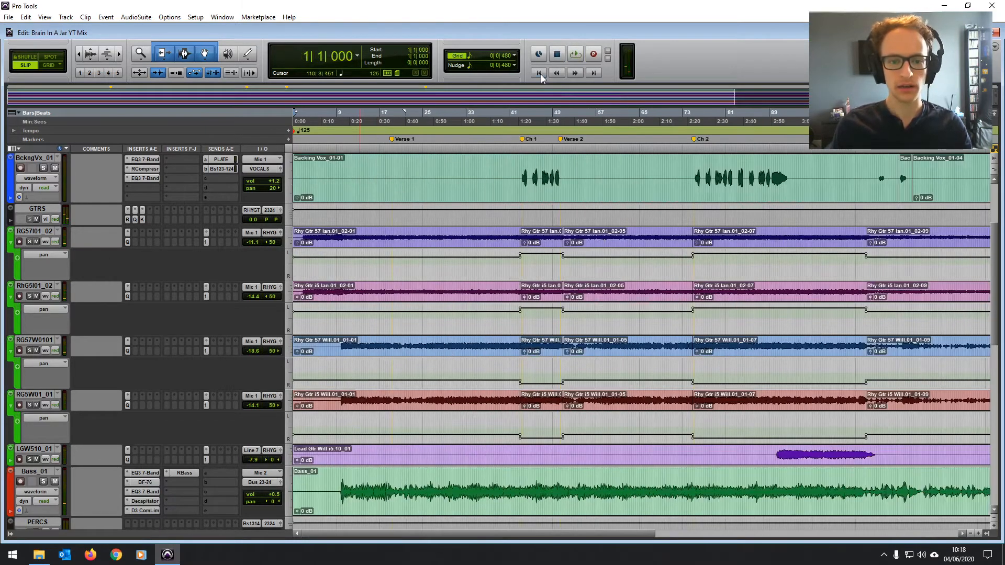
click(367, 246)
key(ctrl+bracketright)
key(ctrl+bracketright)
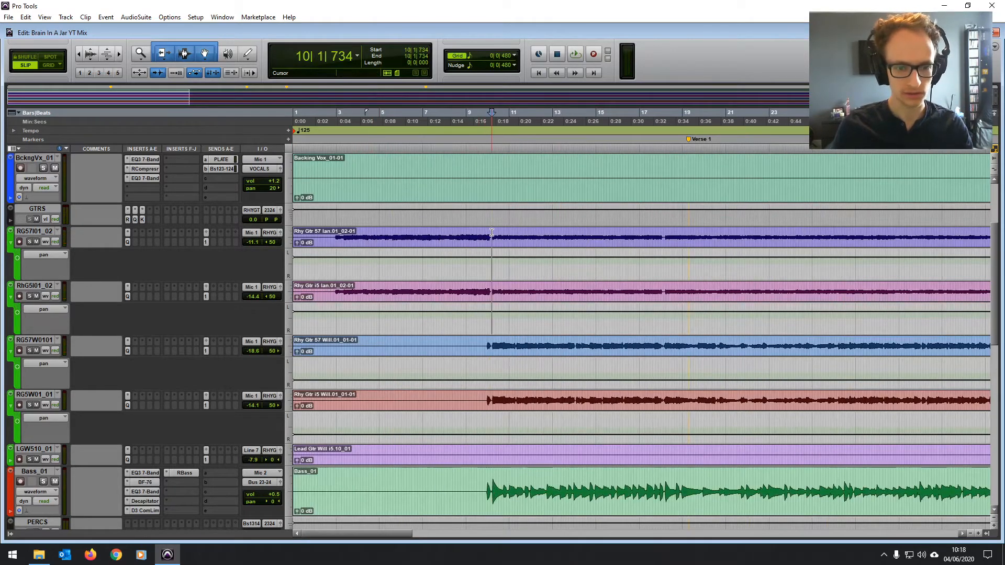
click(325, 240)
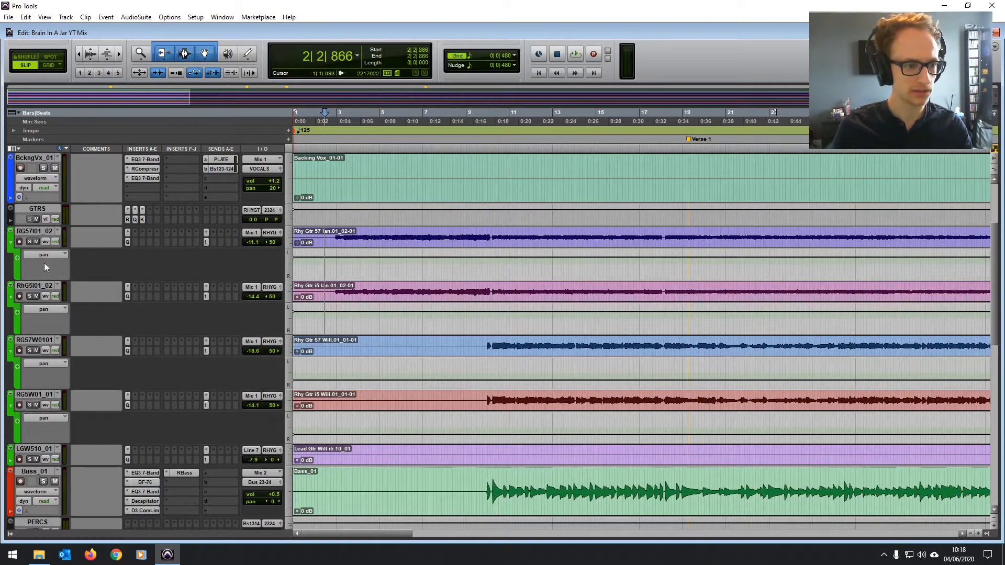
alt+shift+click(11, 244)
alt+shift+click(11, 278)
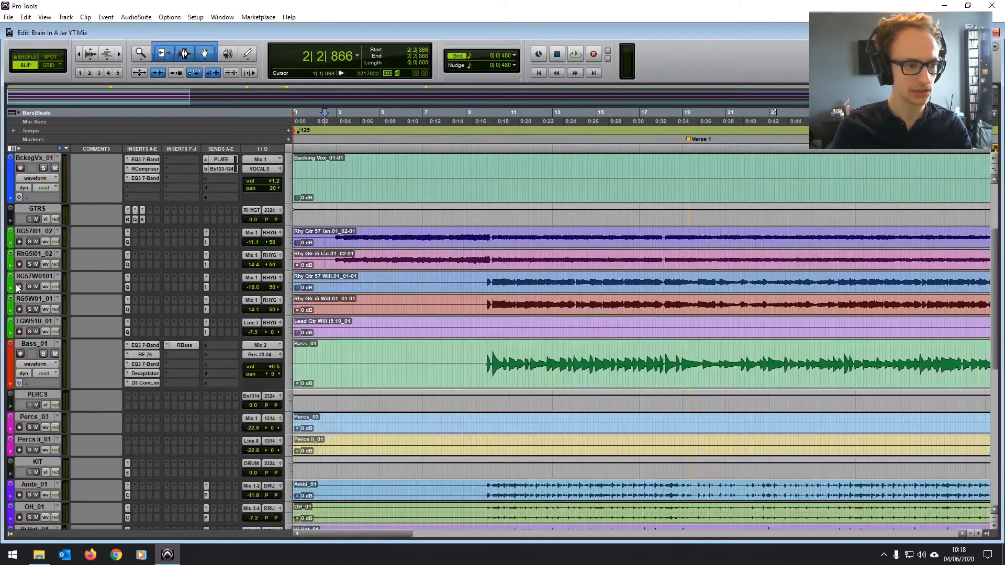
key(space)
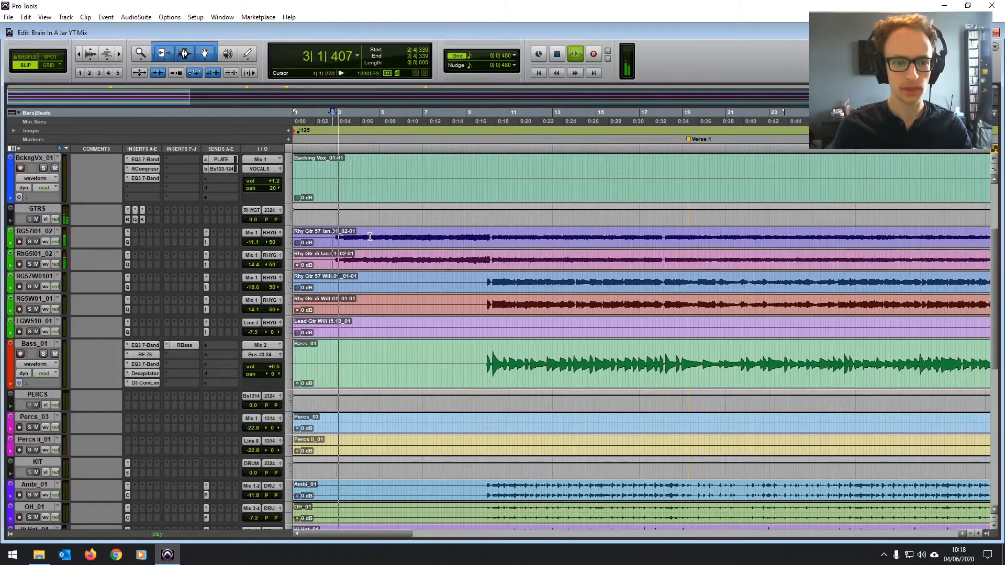
- Split the RG57I01_02 and RhG5I01_02 clips at 9|4|951, where the other instruments enter
key(ctrl+])
key(ctrl+])
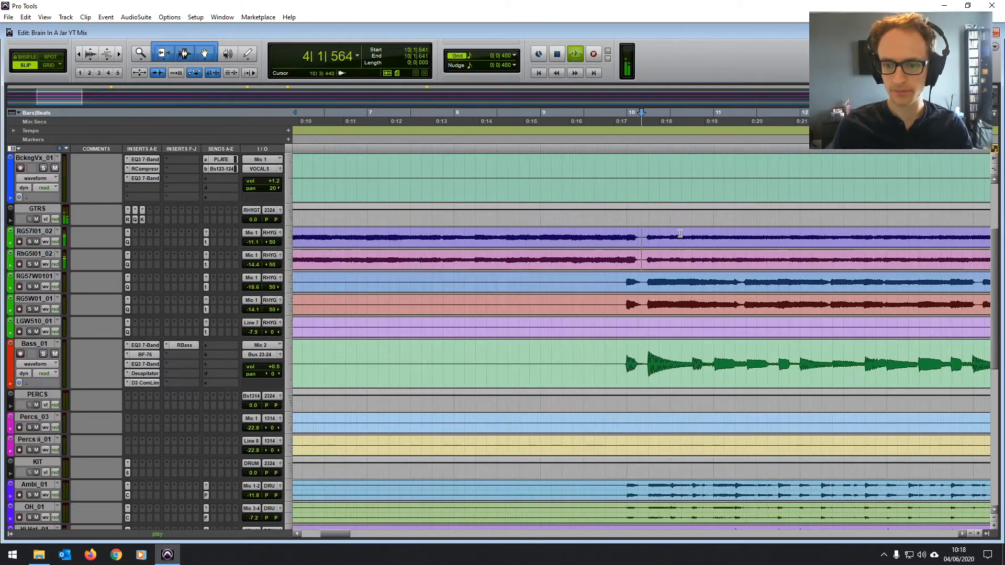
key(ctrl+])
key(ctrl+])
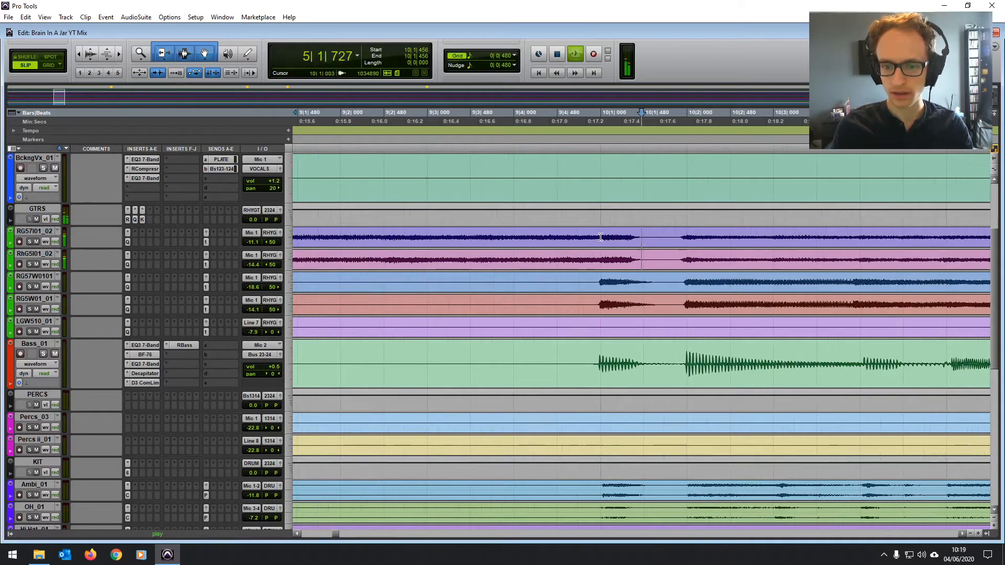
click(599, 234)
key(ctrl+e)
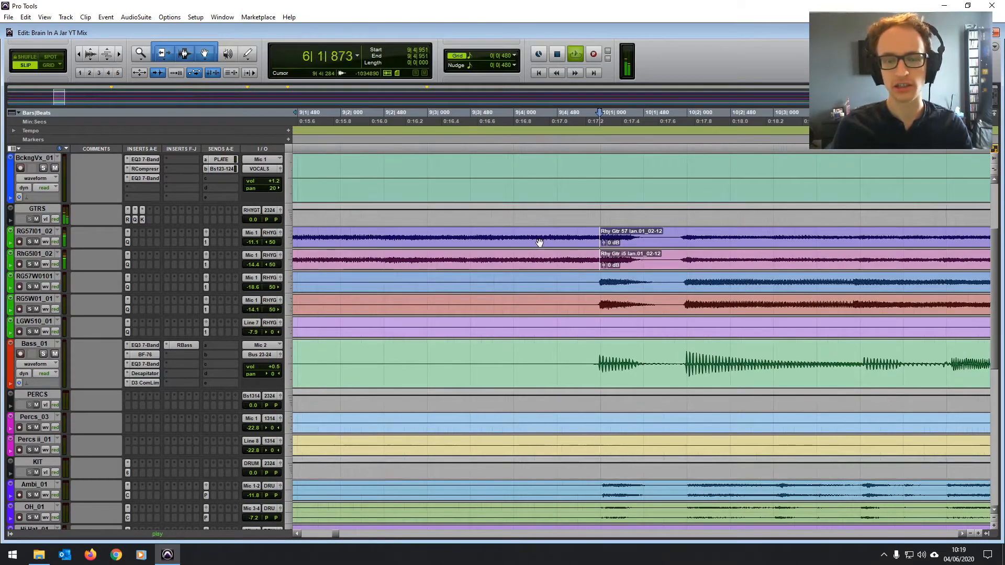
- Select the RG57I01_02 and RhG5I01_02 intro clips and set their pan automation to 30 left
key(ctrl+[)
key(ctrl+[)
key(ctrl+[)
click(438, 241)
key(ctrl+[)
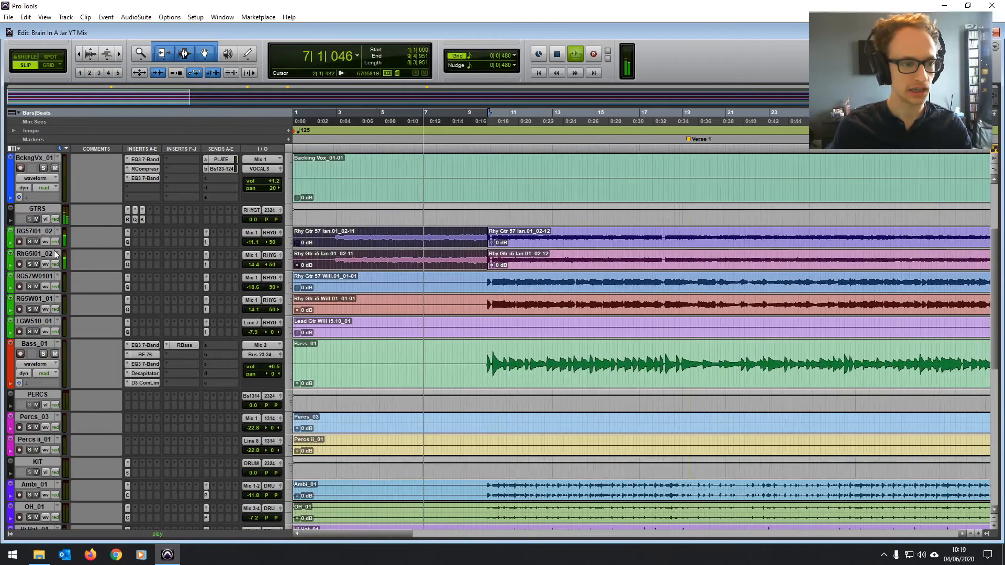
click(10, 265)
drag(363, 253, 368, 232)
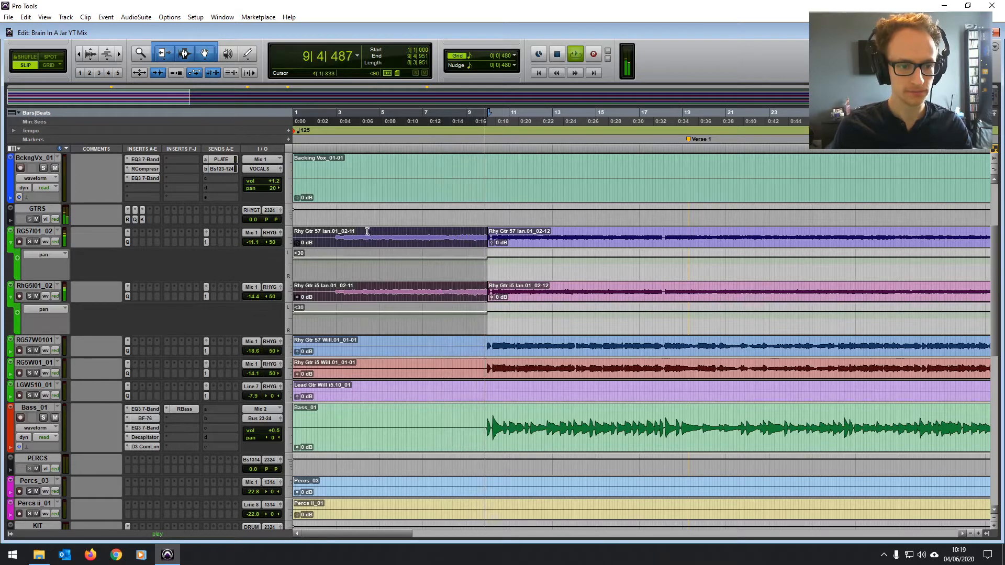
- Listen to the intro panning from bar 2 and hide the rhythm guitars' pan automation lanes
key(space)
click(329, 233)
key(space)
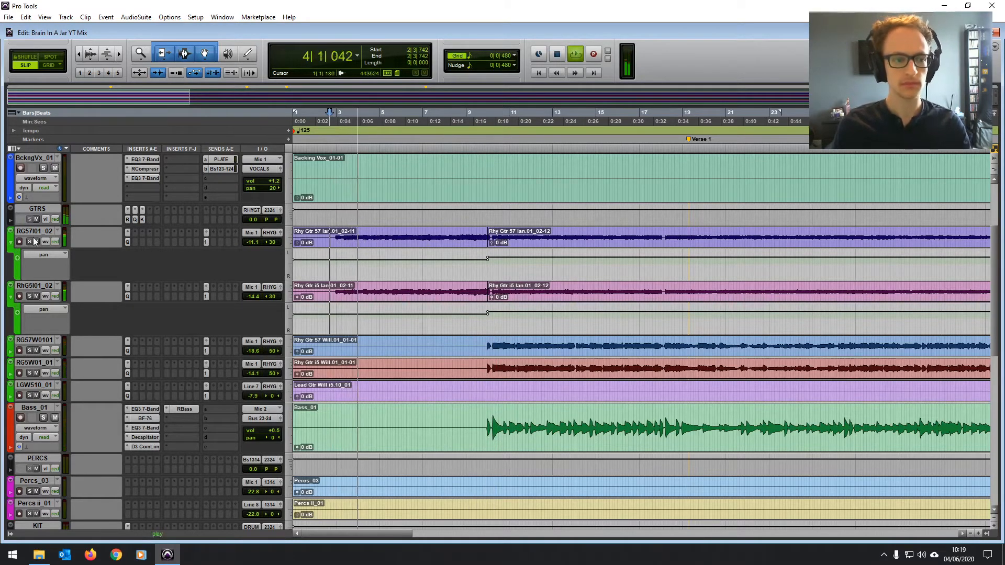
click(11, 243)
- Split all four rhythm guitar tracks' clips at about bar 163 and bring the ending's pan back to 50 left and right
key(r)
key(r)
key(r)
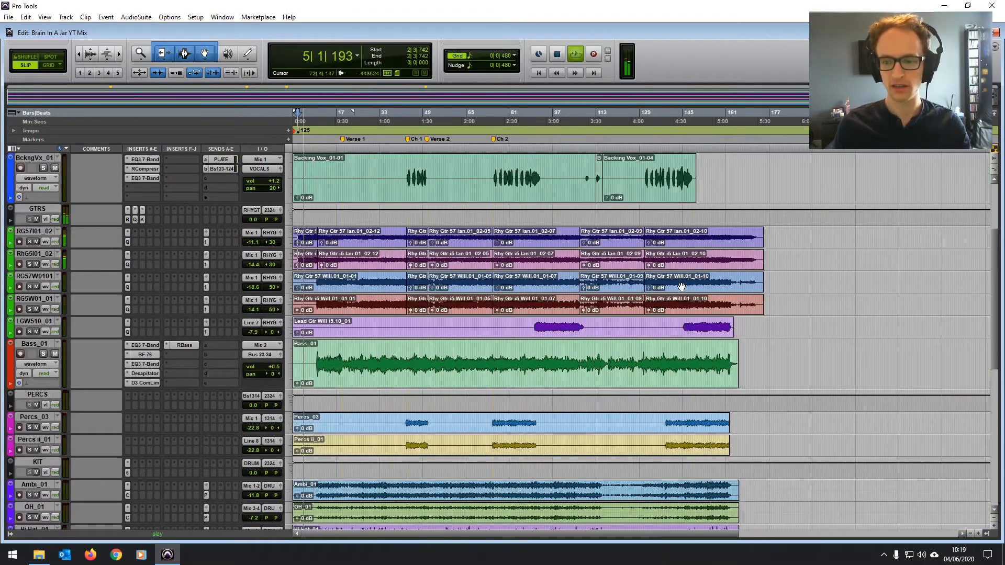
key(space)
click(695, 234)
key(t)
key(t)
key(t)
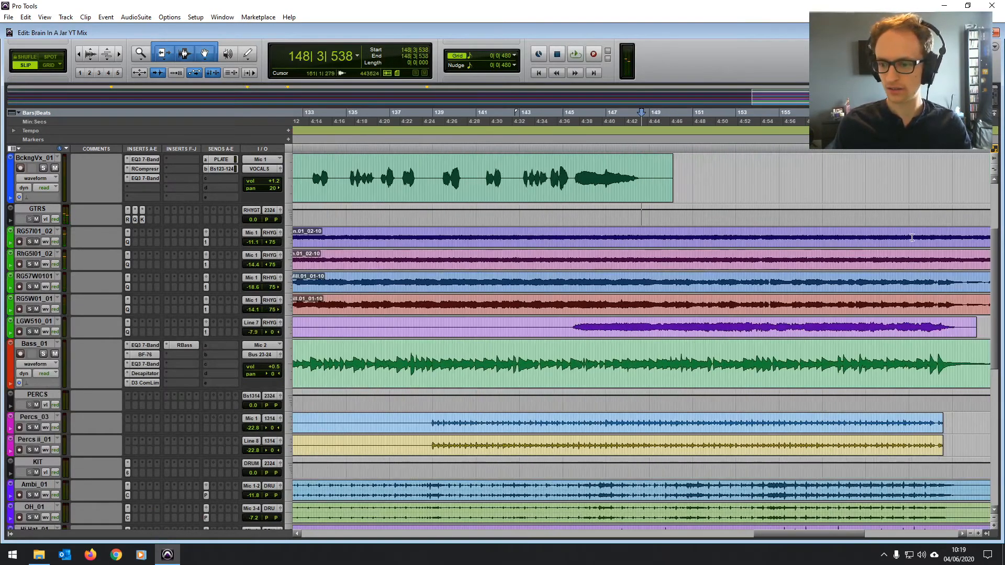
scroll(919, 236, right, 4)
key(t)
key(t)
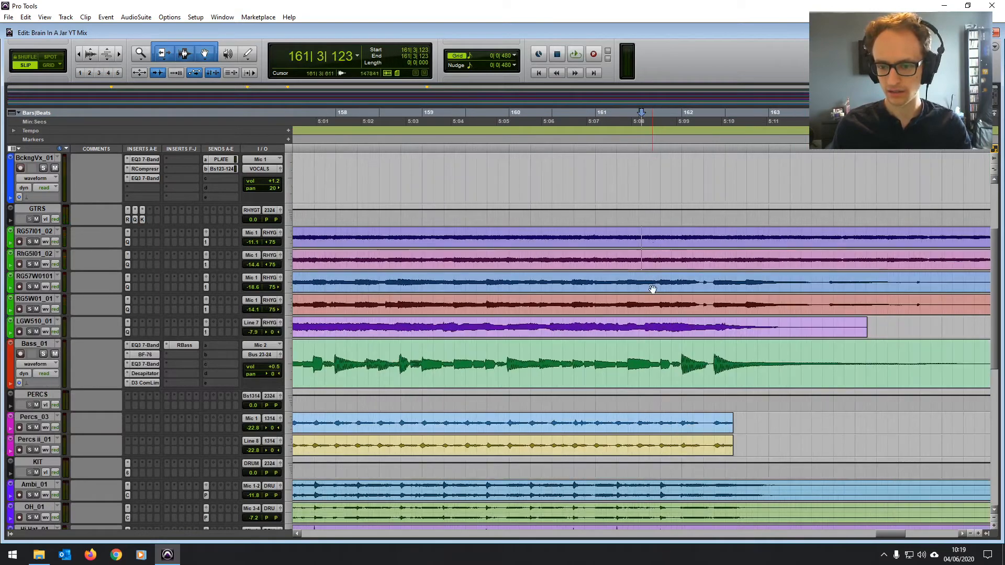
scroll(651, 291, right, 3)
key(space)
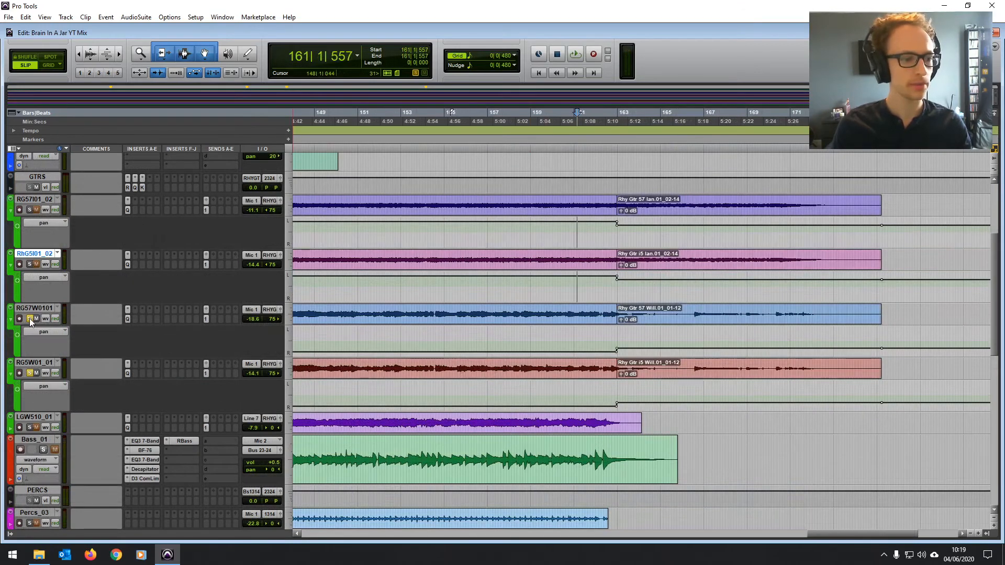
- Clear the RG57W0101 and RG5W01_01 solos, listen to the ending from bar 161, and inspect the pan change near bar 163
click(30, 319)
key(space)
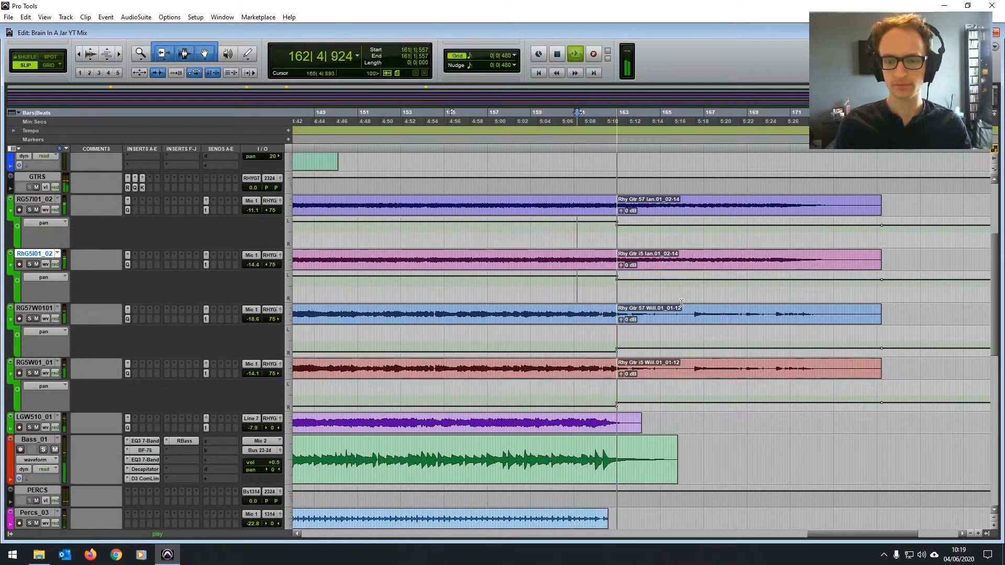
click(623, 238)
key(space)
key(t)
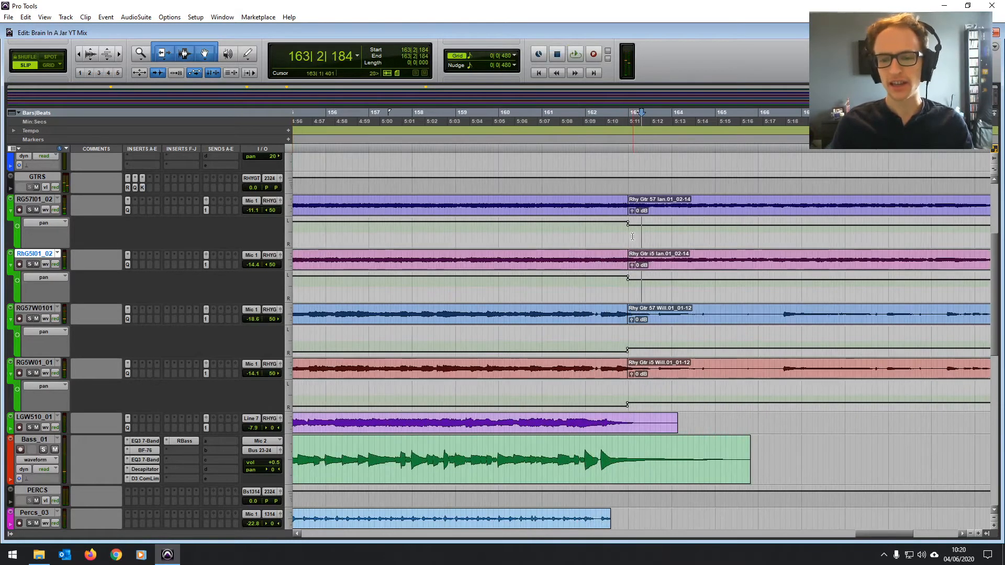
- Listen to the rhythm guitars' pan change at the ending from about bar 162
scroll(632, 239, right, 3)
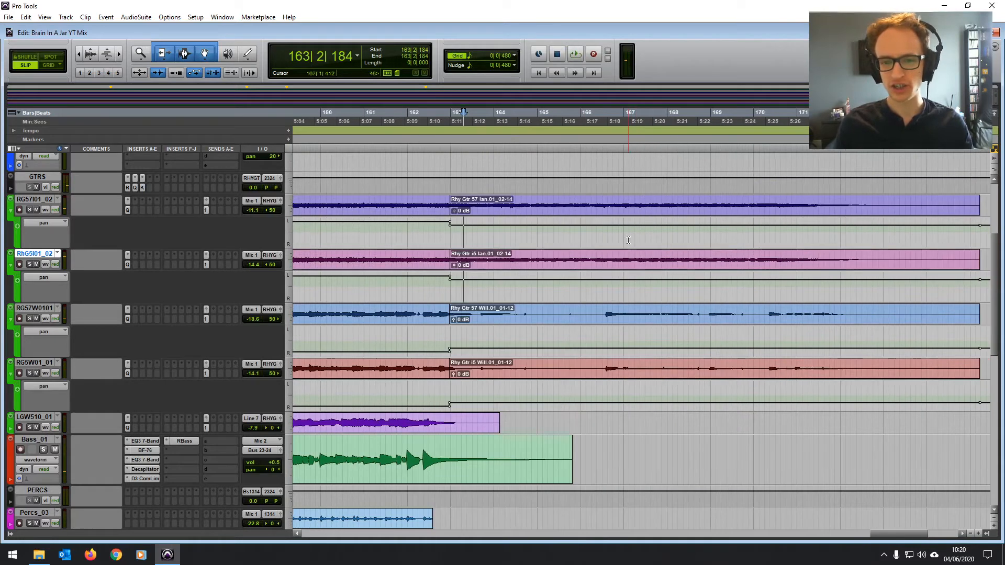
click(405, 241)
key(space)
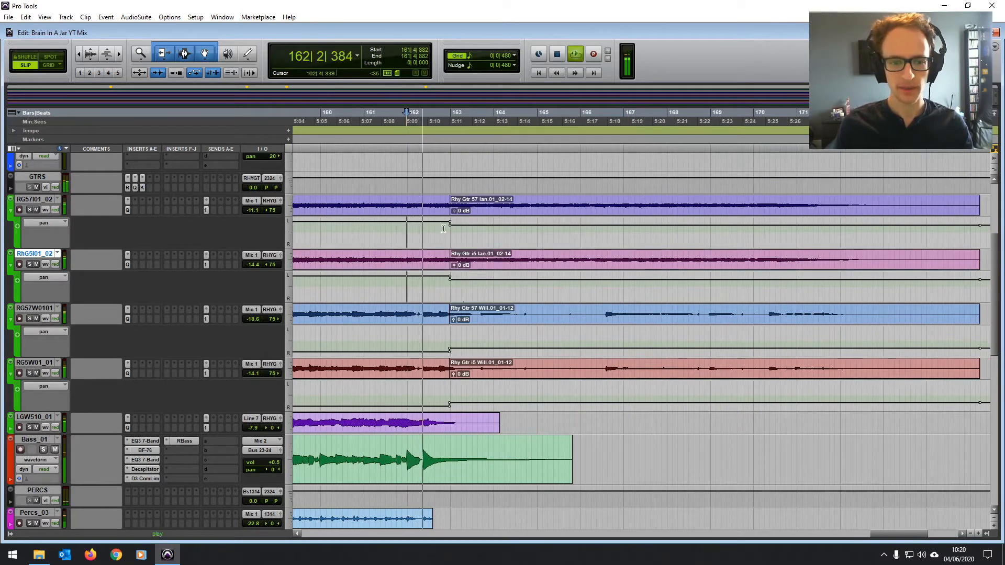
key(space)
- Widen the ending pan automation from bar 163 to 60 left for the RG57I01_02 pair and 60 right for the RG57W0101 pair
click(477, 213)
drag(477, 219, 478, 217)
click(476, 321)
drag(476, 330, 476, 331)
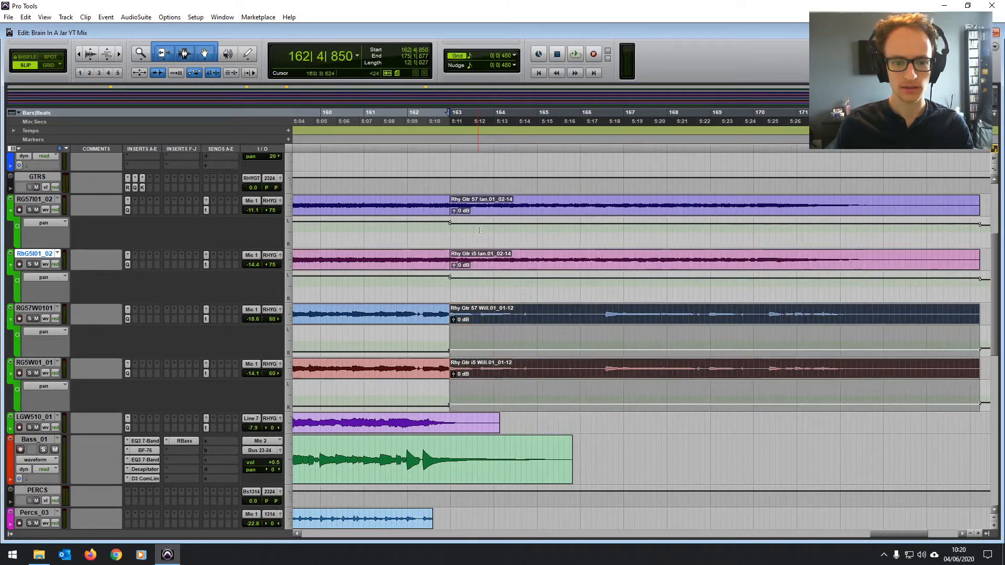
- Enlarge the rhythm guitars' pan lanes and draw short ramps with the Pencil tool to smooth the pan change just before bar 163
click(482, 215)
key(t)
key(t)
key(t)
key(t)
key(t)
key(t)
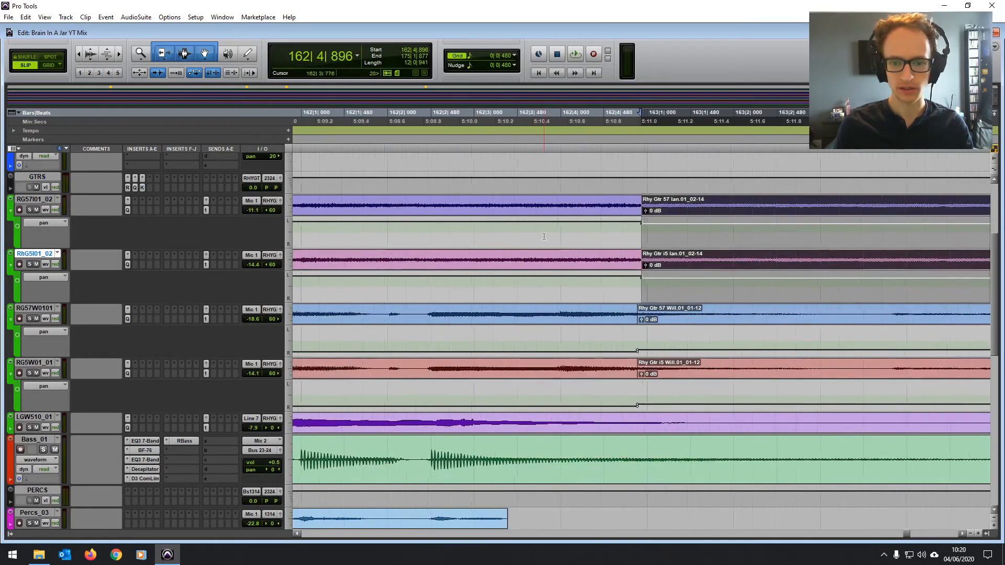
click(248, 53)
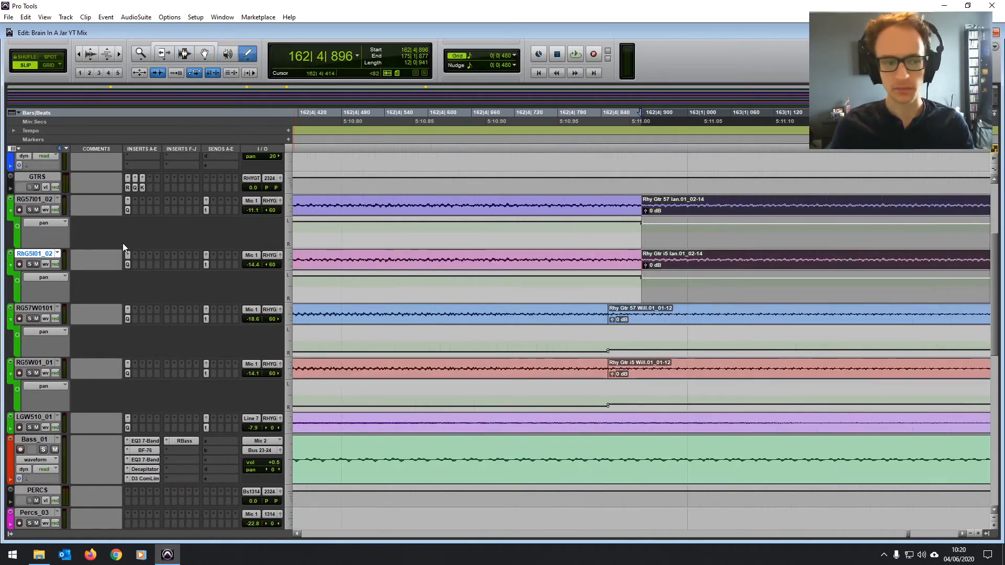
drag(42, 249, 62, 340)
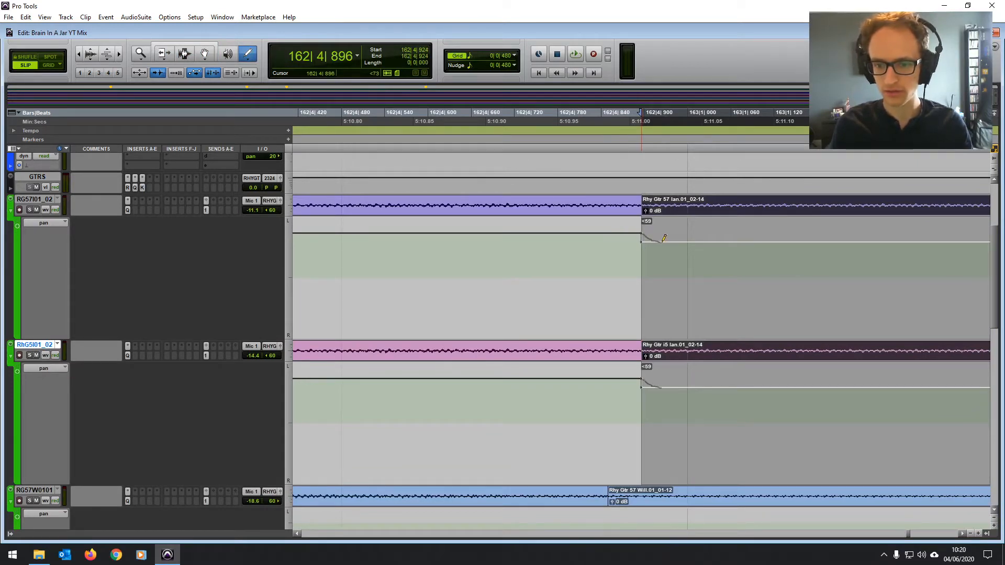
drag(664, 242, 668, 242)
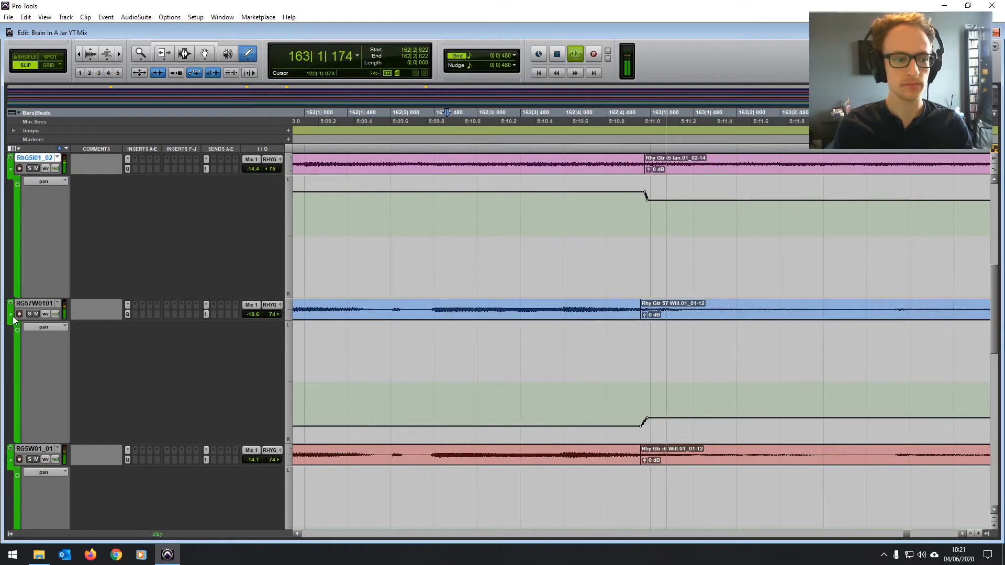
- Hide the rhythm guitars' pan automation lanes and listen to the ending through about bar 165
click(11, 315)
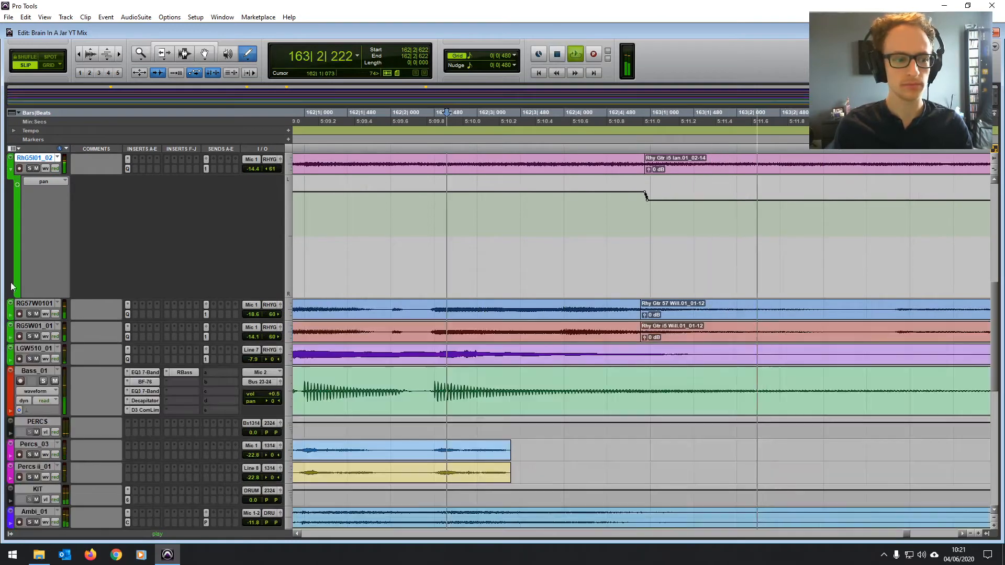
click(10, 169)
key(r)
key(r)
key(r)
key(r)
key(r)
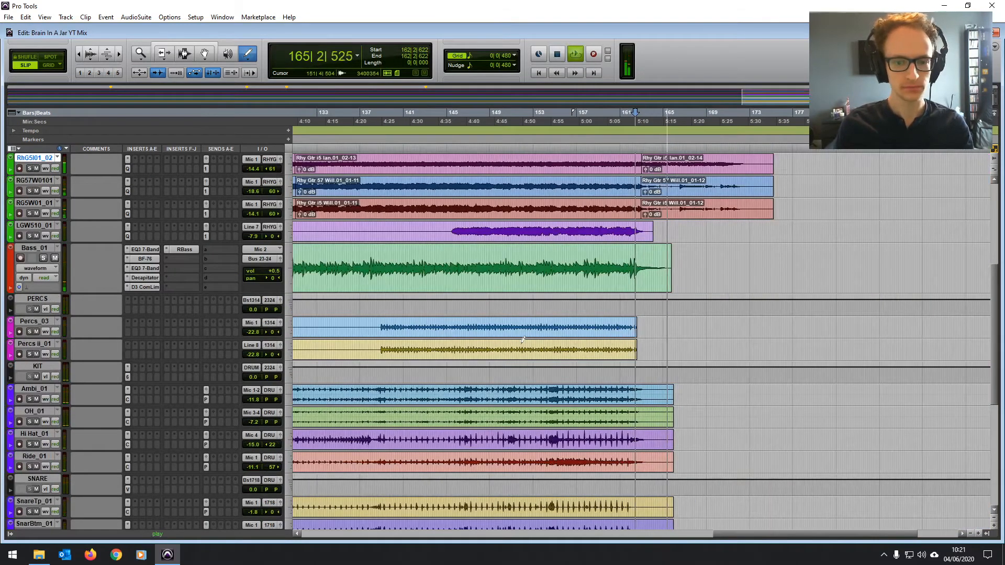
scroll(492, 319, up, 4)
key(space)
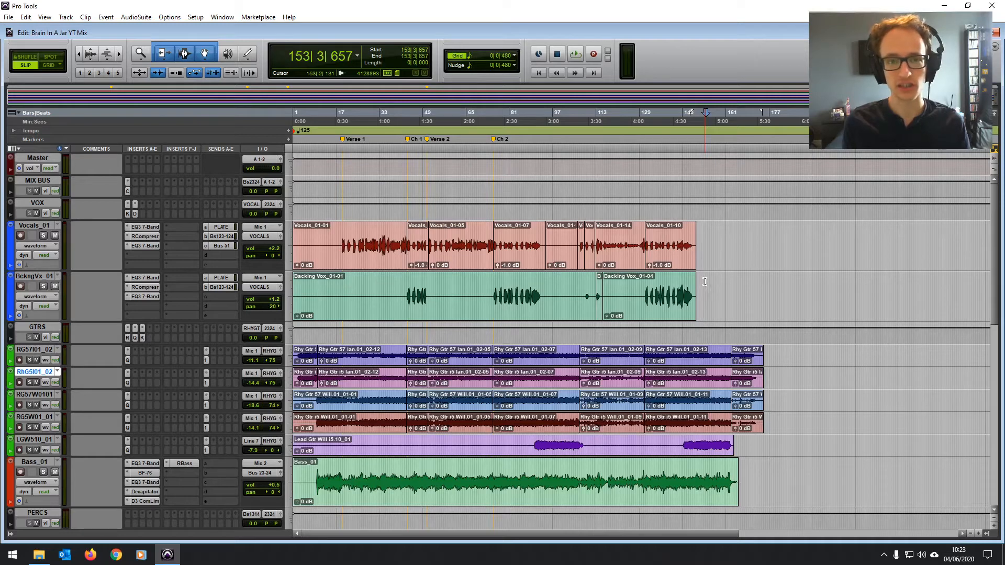
- Enlarge the LGW510_01 lead guitar track and listen to its first solo from about bar 90
scroll(341, 422, down, 1)
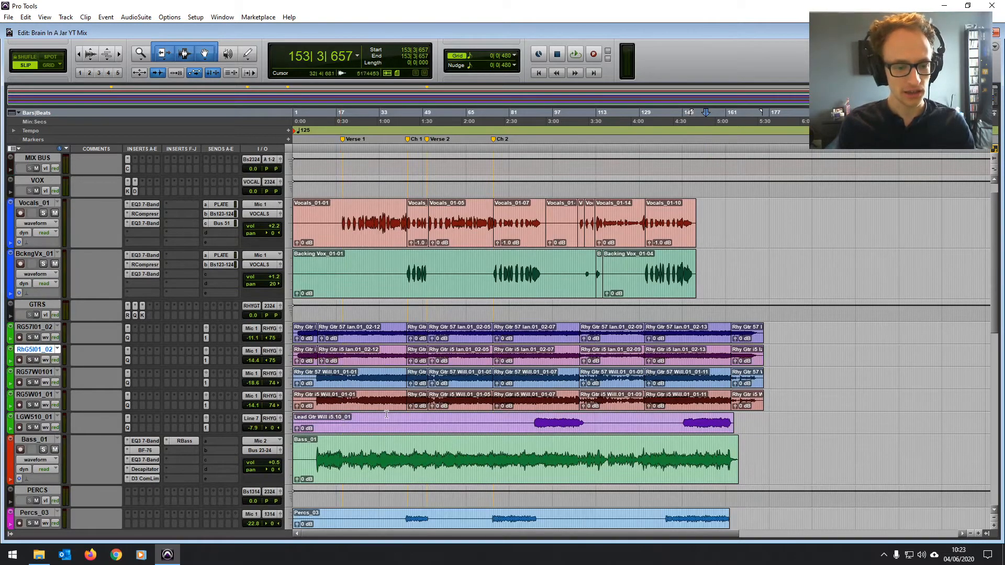
scroll(386, 414, down, 2)
drag(26, 390, 43, 478)
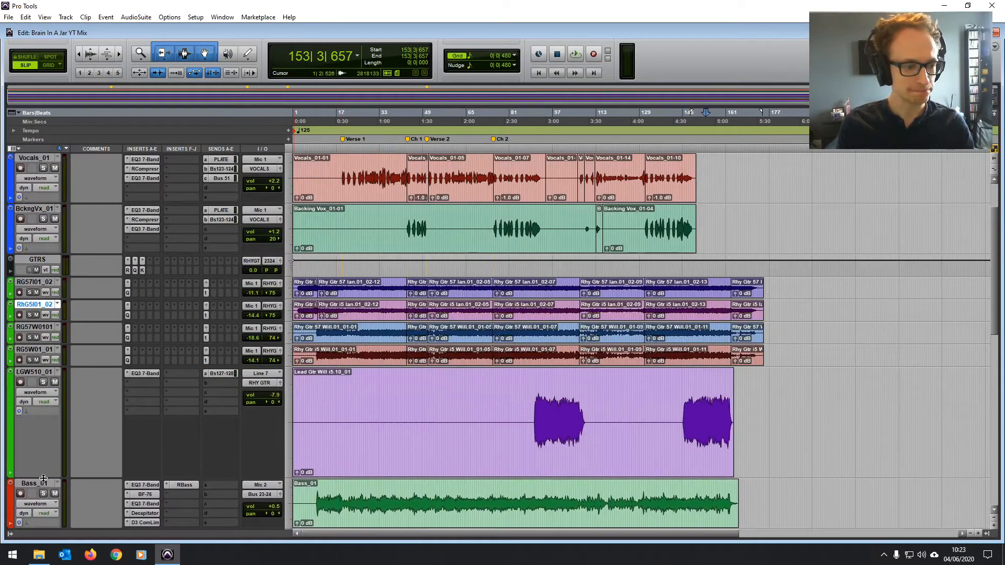
click(546, 417)
key(ctrl+])
key(ctrl+])
key(ctrl+])
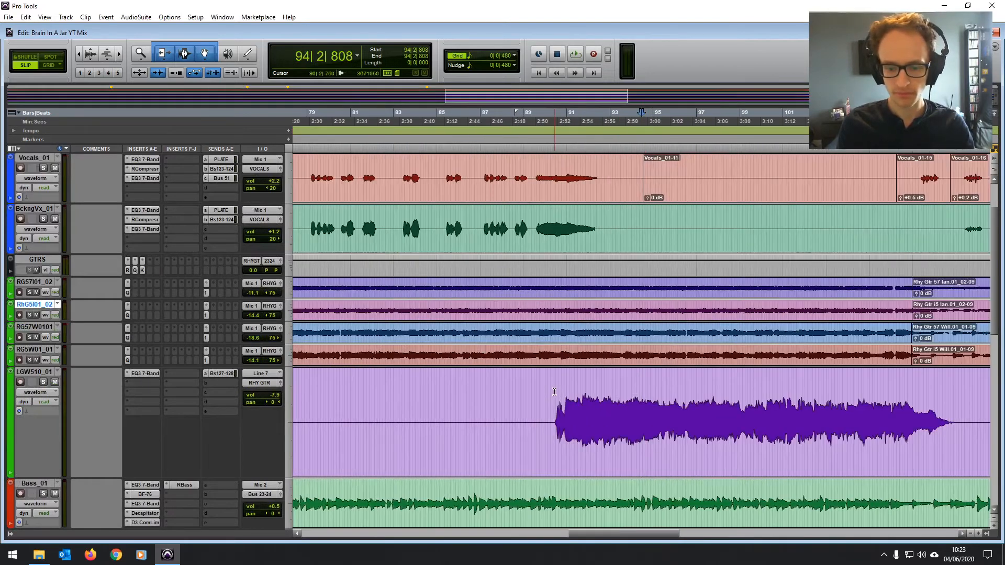
click(555, 392)
key(space)
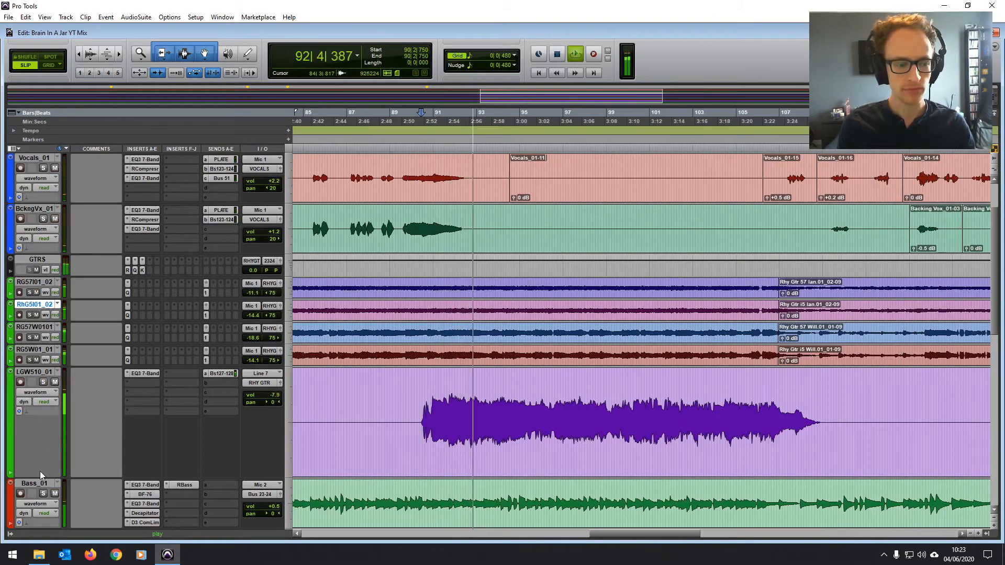
- Show and enlarge LGW510_01's pan lane and draw a subtle wandering pan curve around centre across the first solo
click(10, 473)
scroll(46, 465, down, 3)
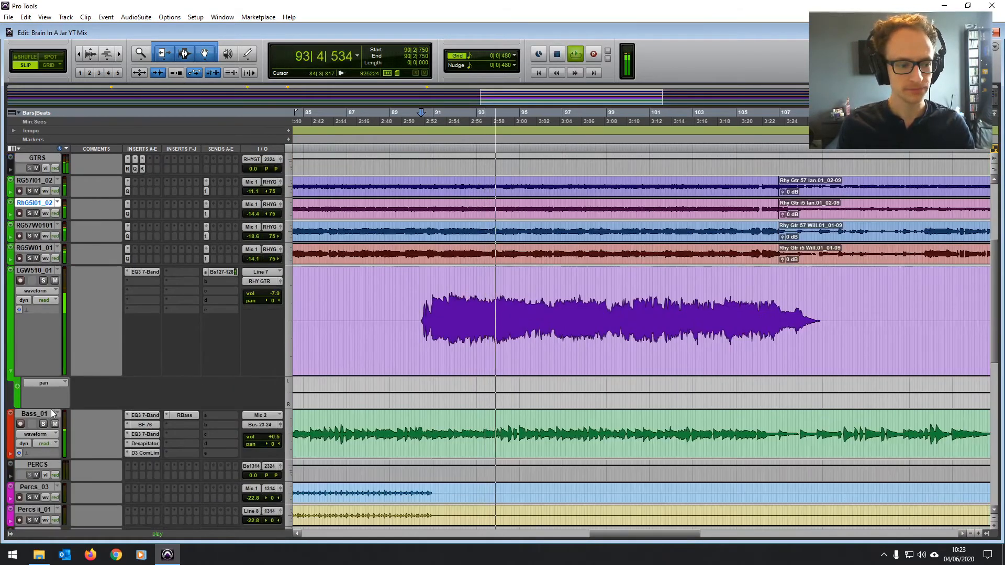
drag(51, 409, 51, 489)
key(space)
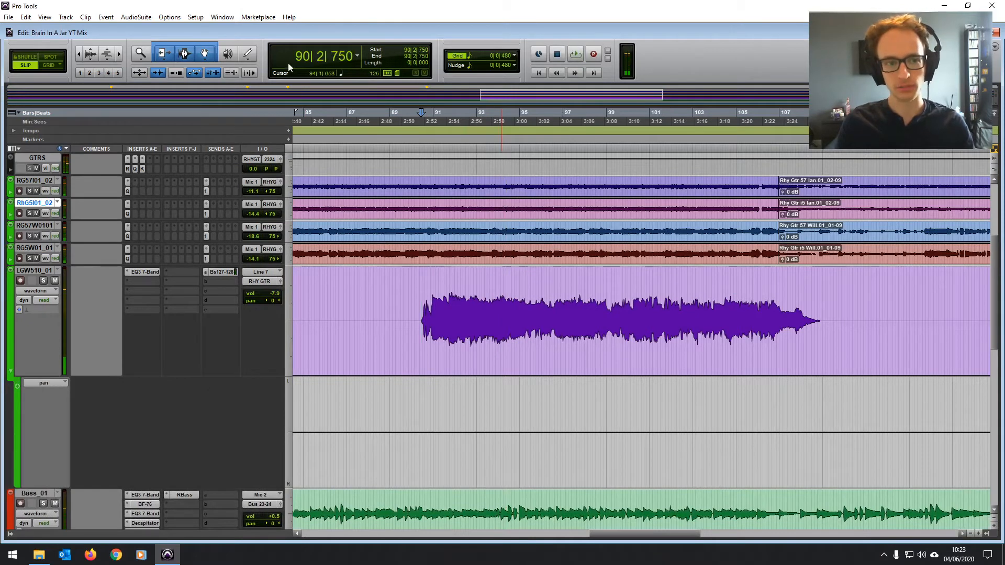
click(252, 53)
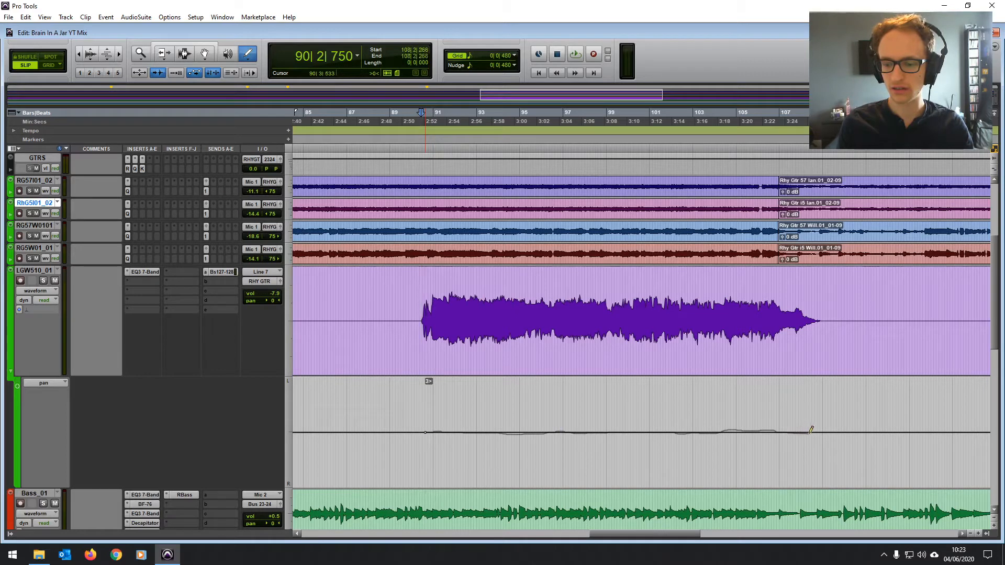
drag(822, 431, 821, 434)
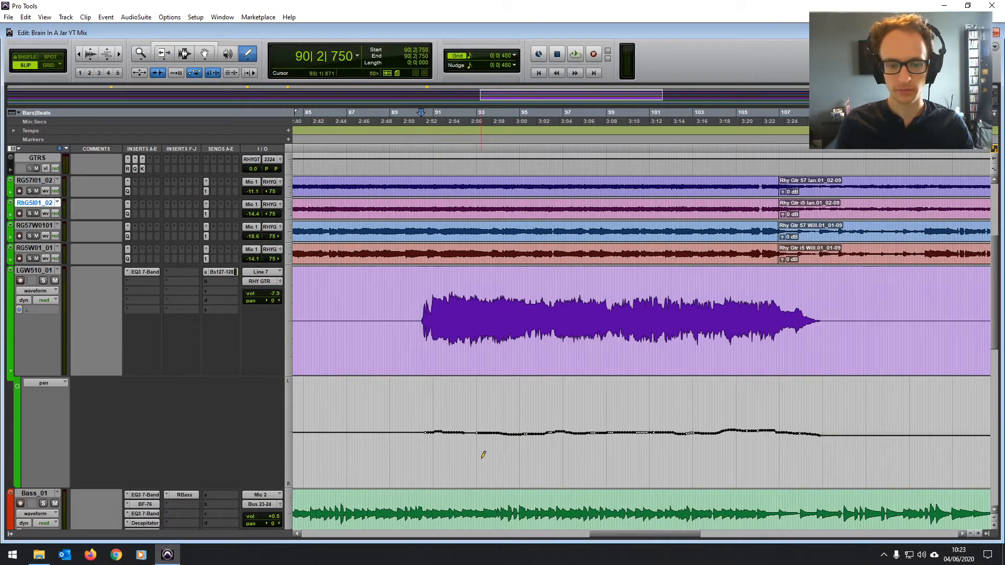
- Listen to the panned lead guitar solo, check its volume fader, and replay the opening notes from 90|2|633
key(space)
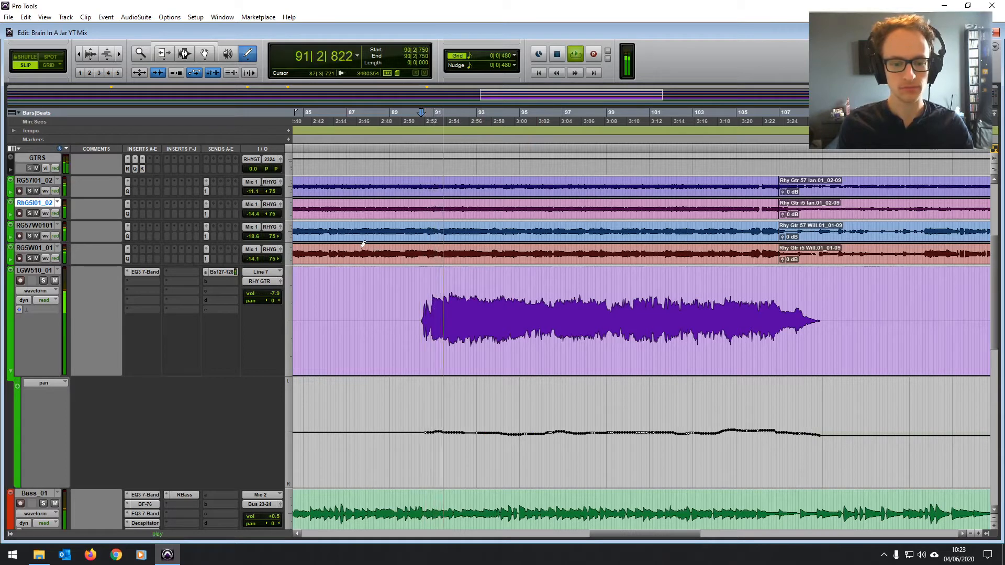
click(274, 293)
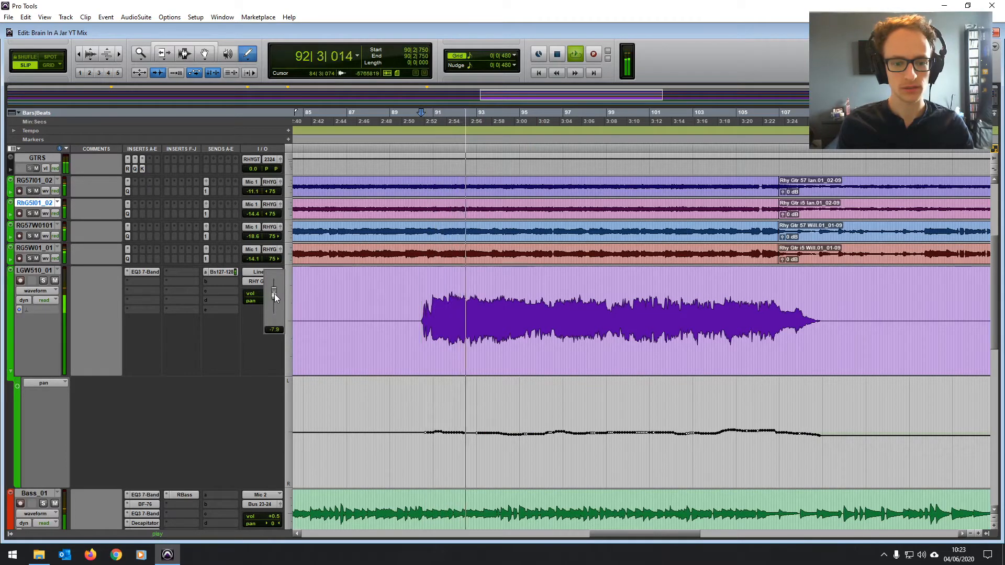
key(ctrl+7)
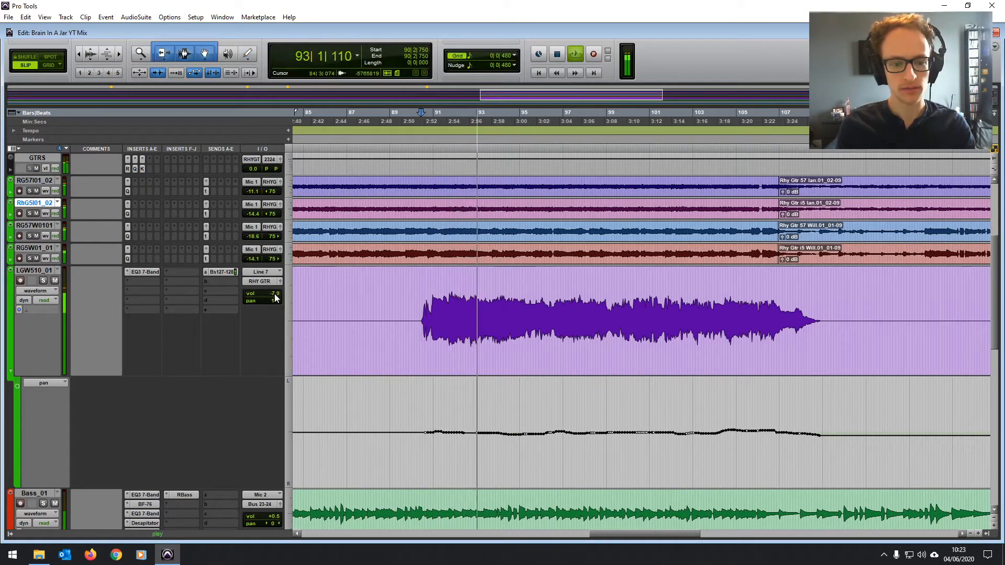
key(space)
click(449, 291)
key(t)
key(t)
key(t)
click(410, 286)
key(space)
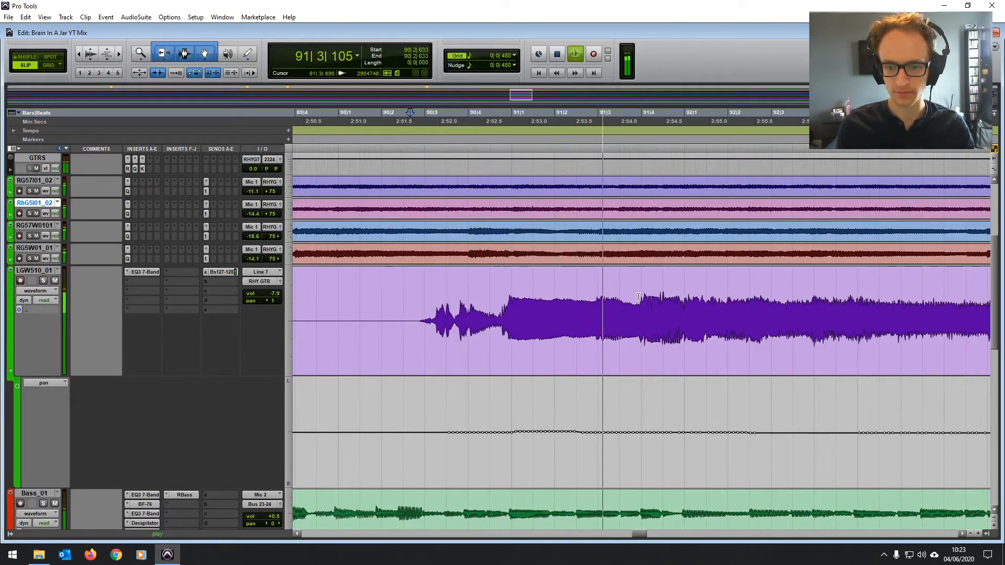
key(space)
- Listen to how the held vocal and backing vocal overlap the lead guitar's entry, from bars 89 and 90
scroll(472, 282, up, 5)
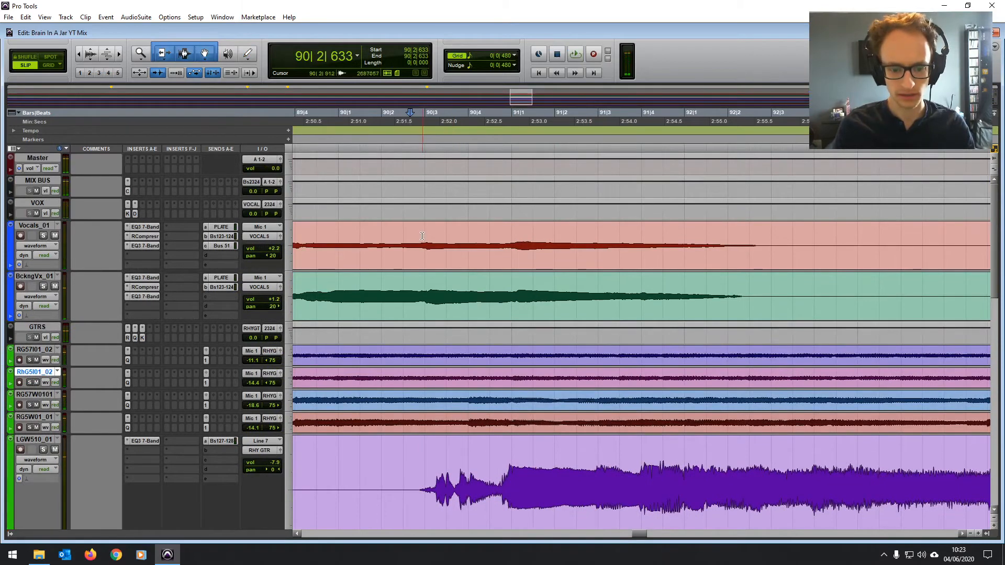
key(r)
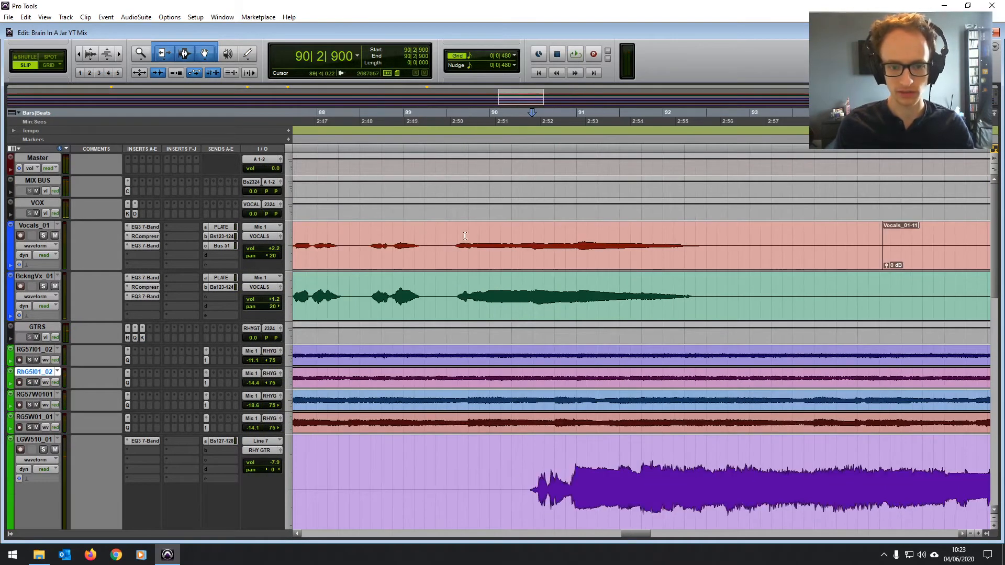
key(space)
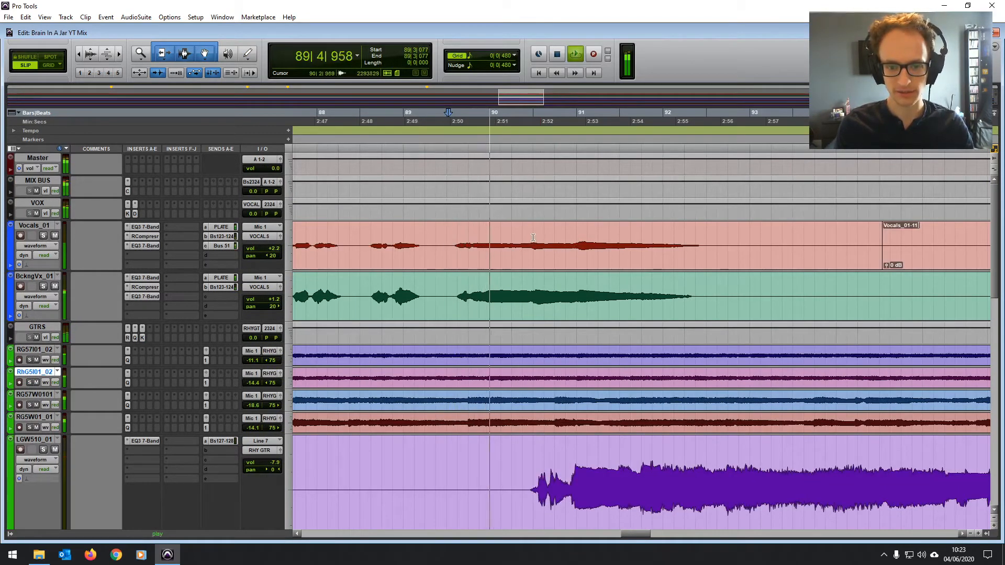
click(531, 236)
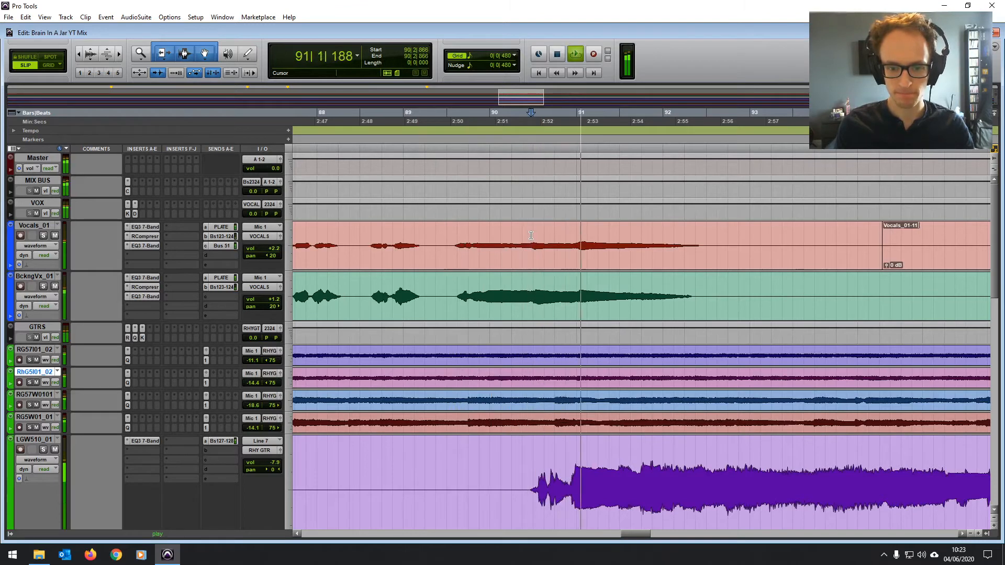
key(space)
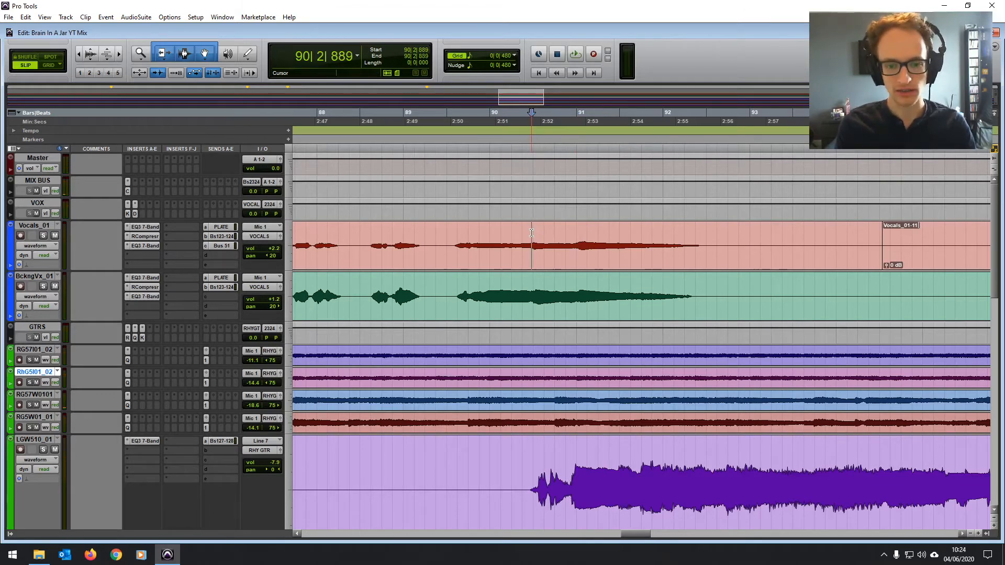
- Check the existing groups and create an Edit and Mix group from the Vocals_01 and Backing Vox_01 tracks
key(ctrl+equal)
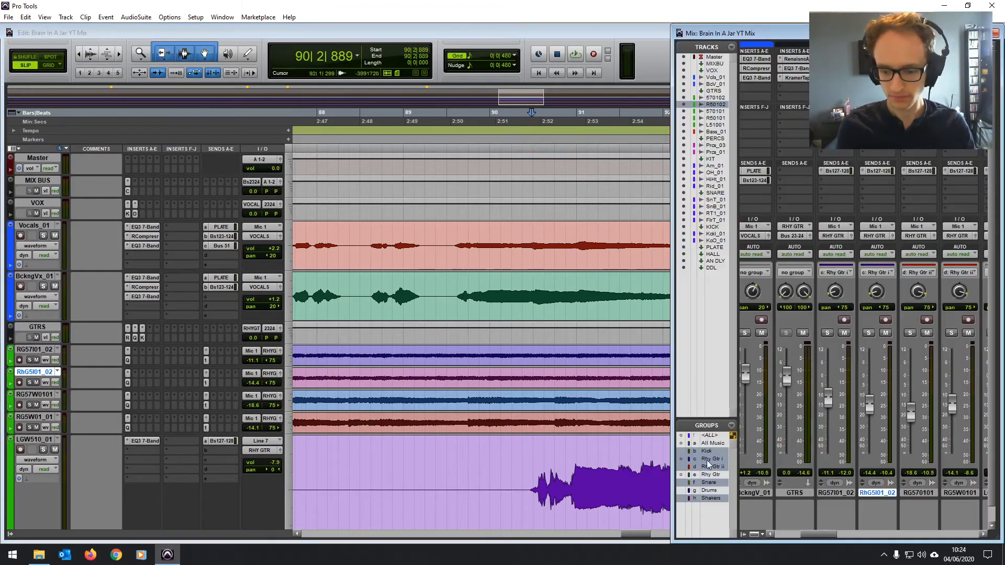
click(41, 227)
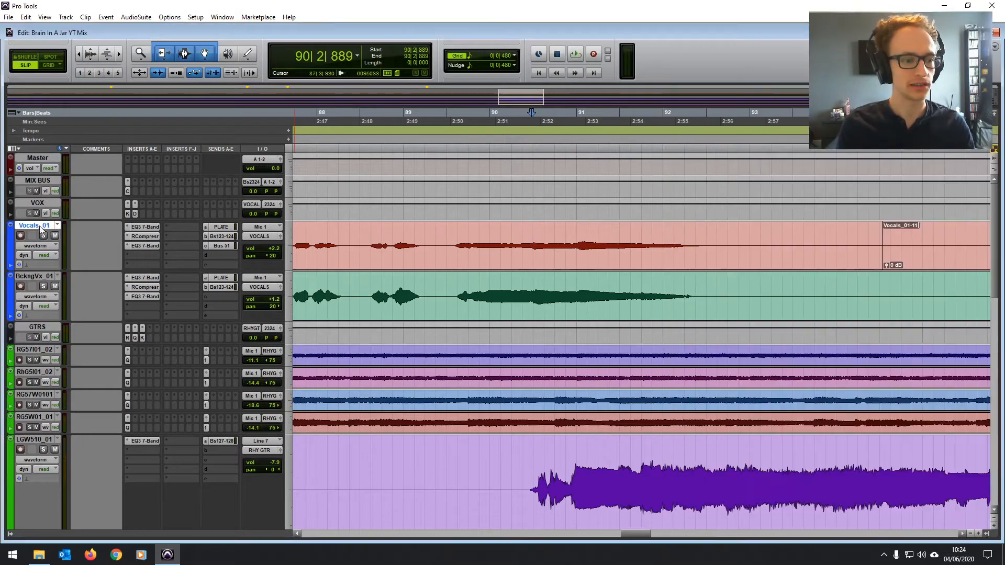
key(ctrl+g)
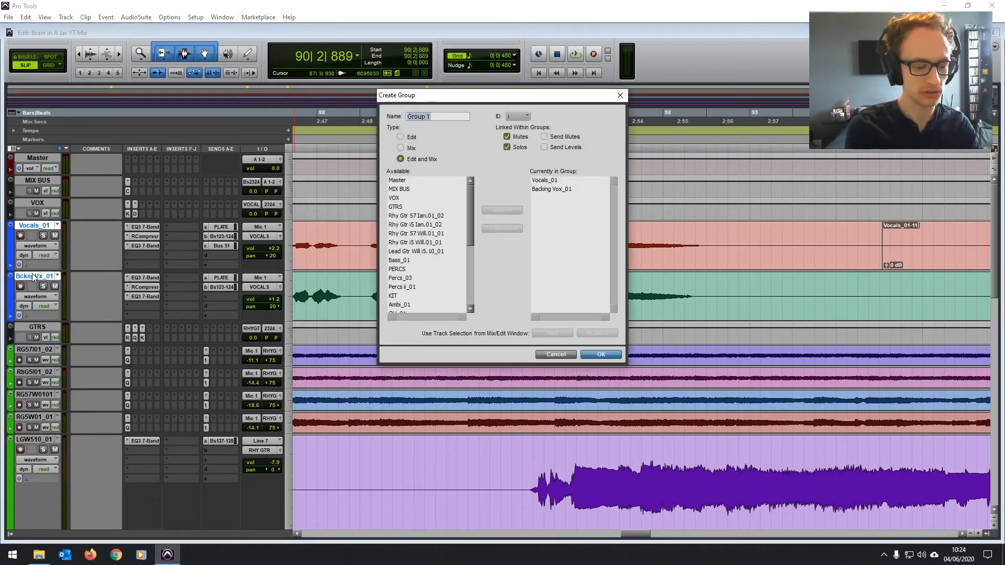
key(Return)
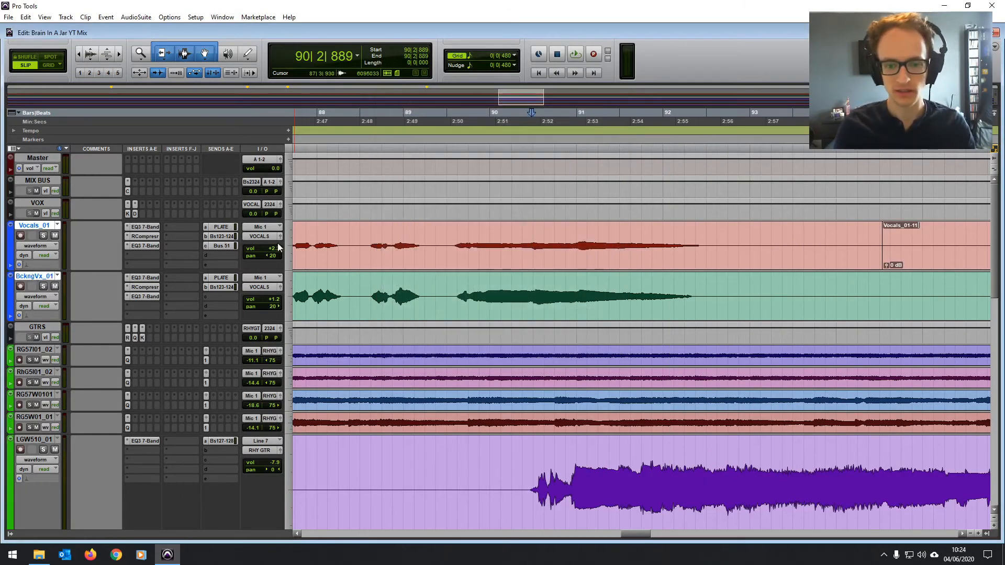
- Split both vocals at 90|2|912 and 90|4|896, lowering clip gains to -1.7 and -2.2 dB on Vocals_01, -0.7 and -1.2 dB on the backing
click(532, 281)
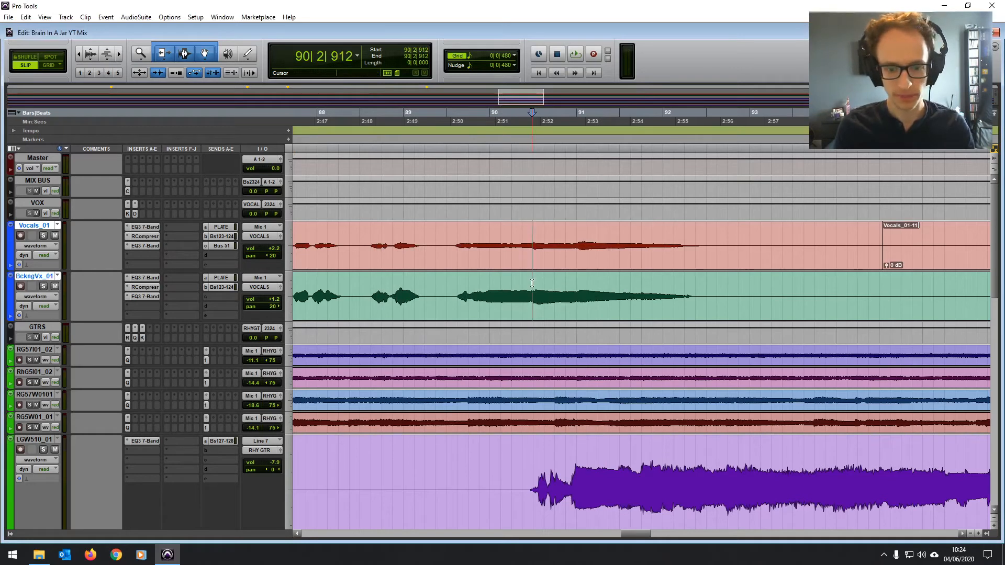
key(ctrl+e)
click(575, 237)
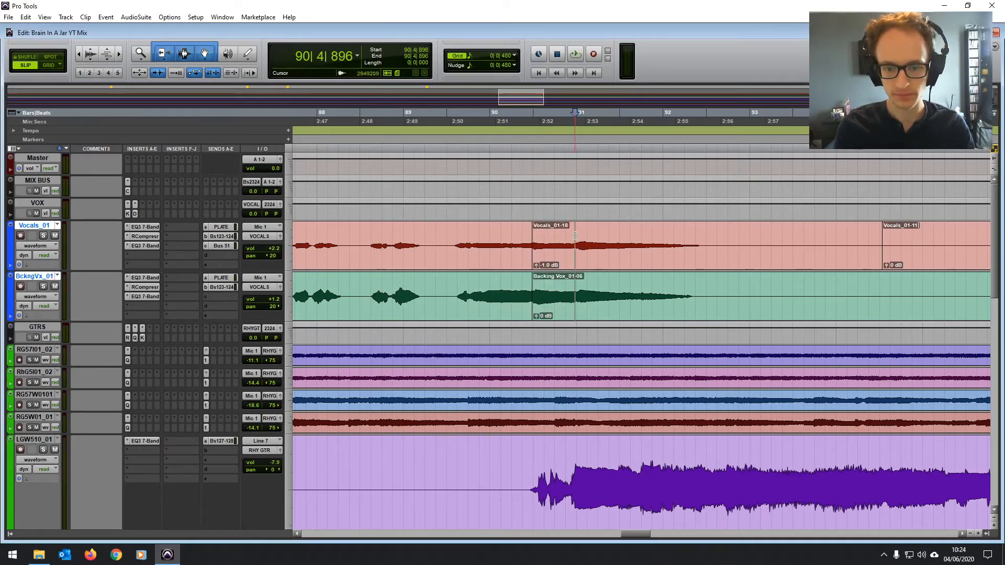
key(ctrl+e)
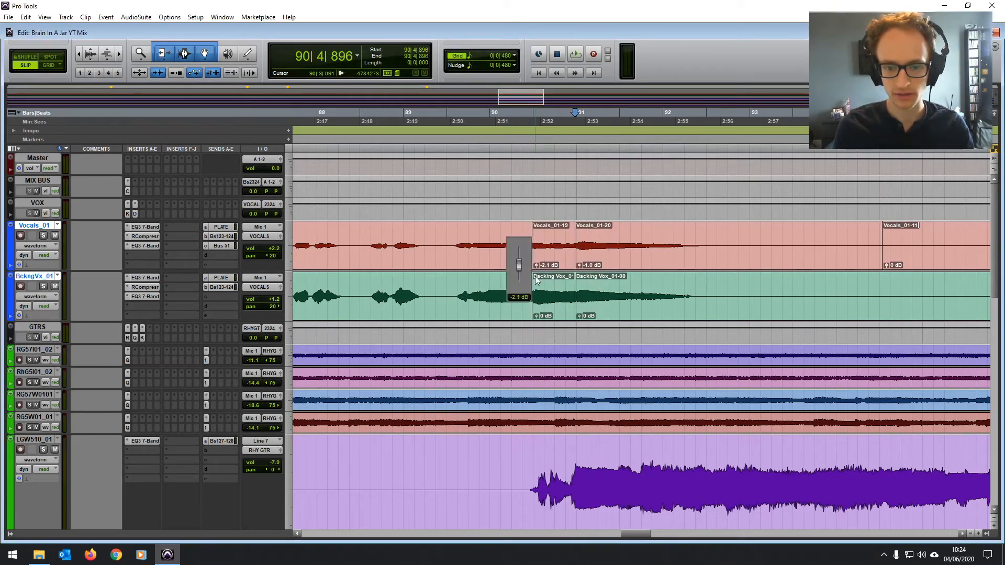
drag(537, 281, 536, 325)
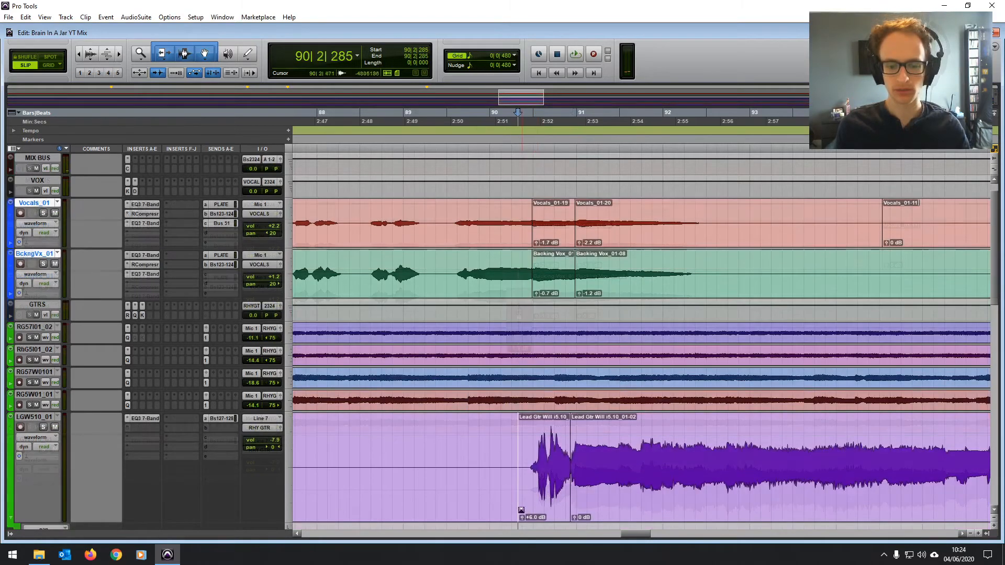
- Play the lead guitar's entry and set the clip gain of its opening notes at 90|2|285 to +4.4 dB
key(space)
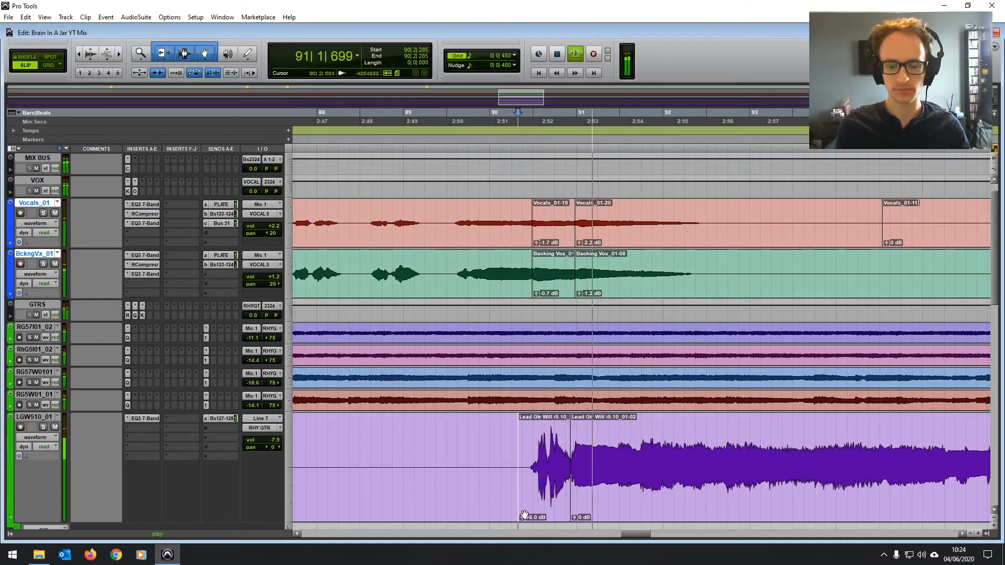
drag(523, 516, 522, 521)
key(space)
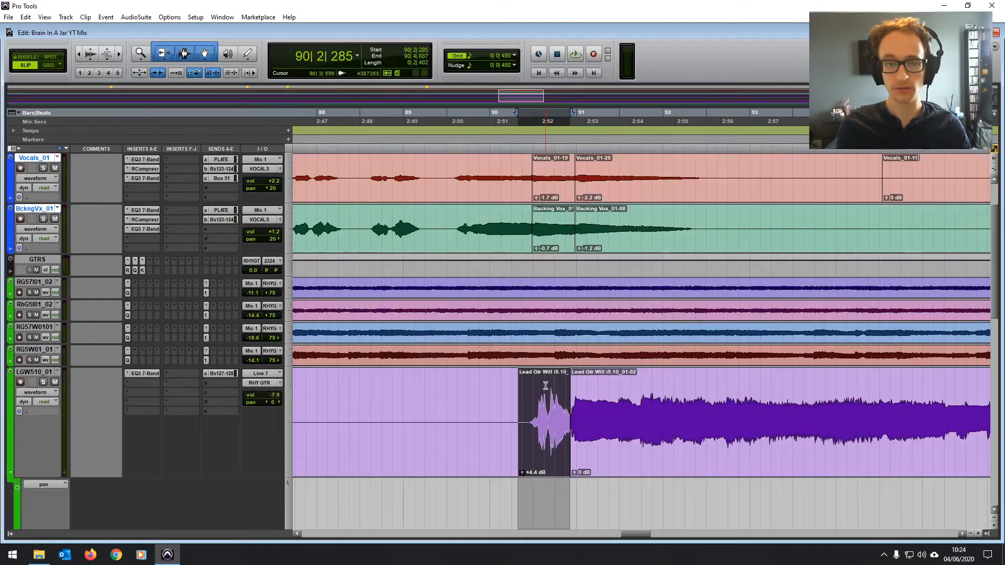
- Pan the lead guitar's opening notes at 90|2|285 further left on the pan automation lane and play them back from bar 90
scroll(548, 444, down, 4)
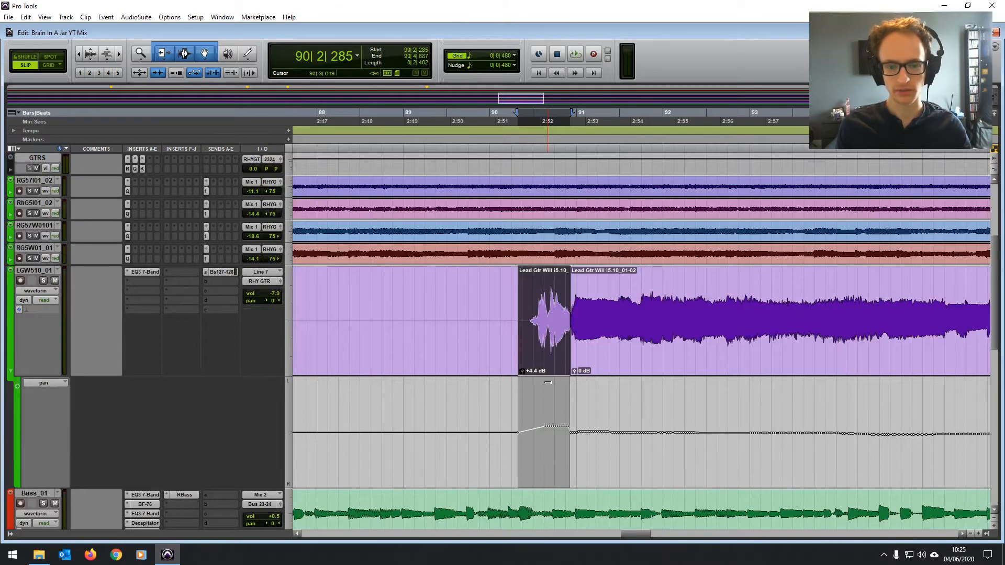
scroll(547, 382, up, 7)
scroll(544, 414, down, 5)
click(499, 363)
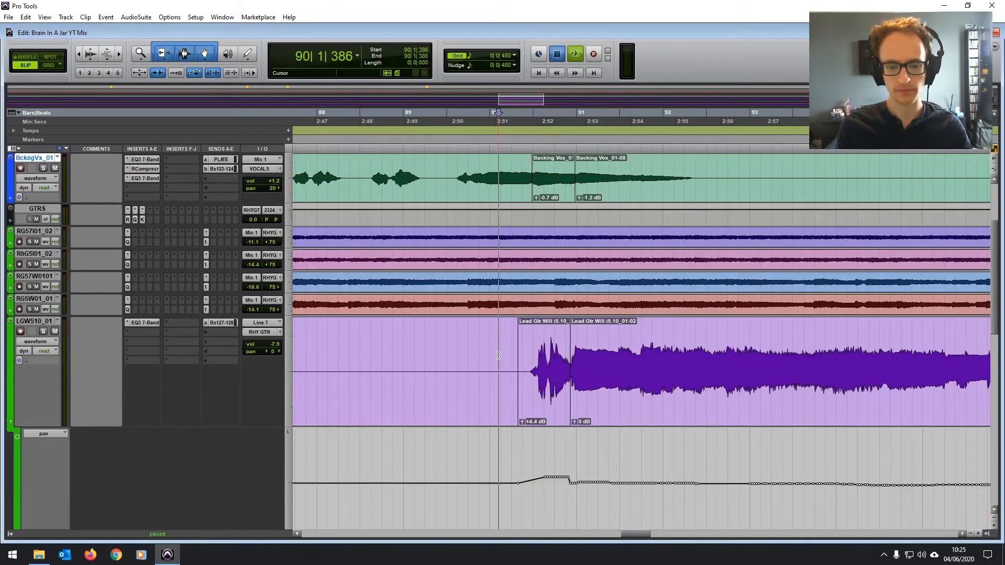
key(space)
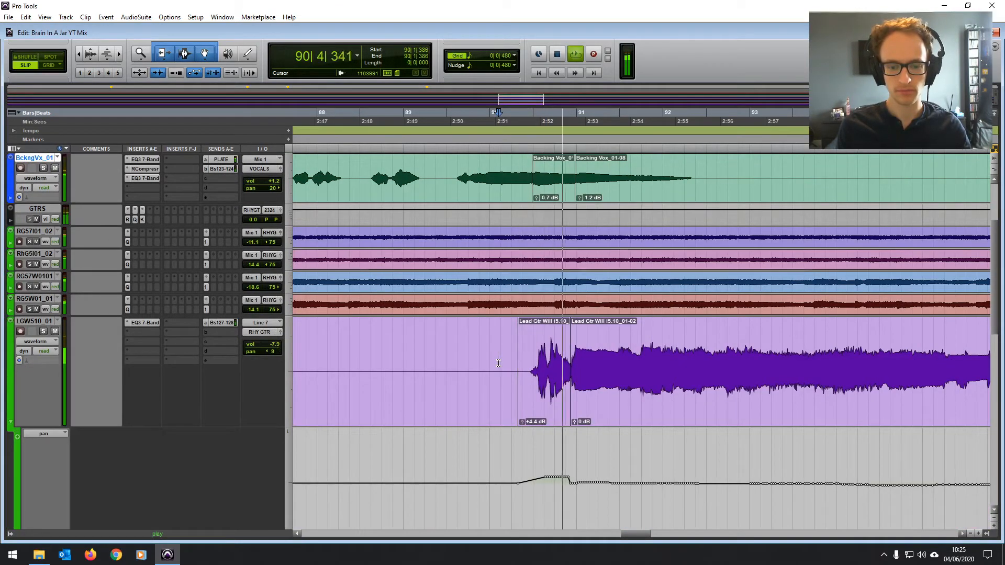
key(space)
double_click(548, 440)
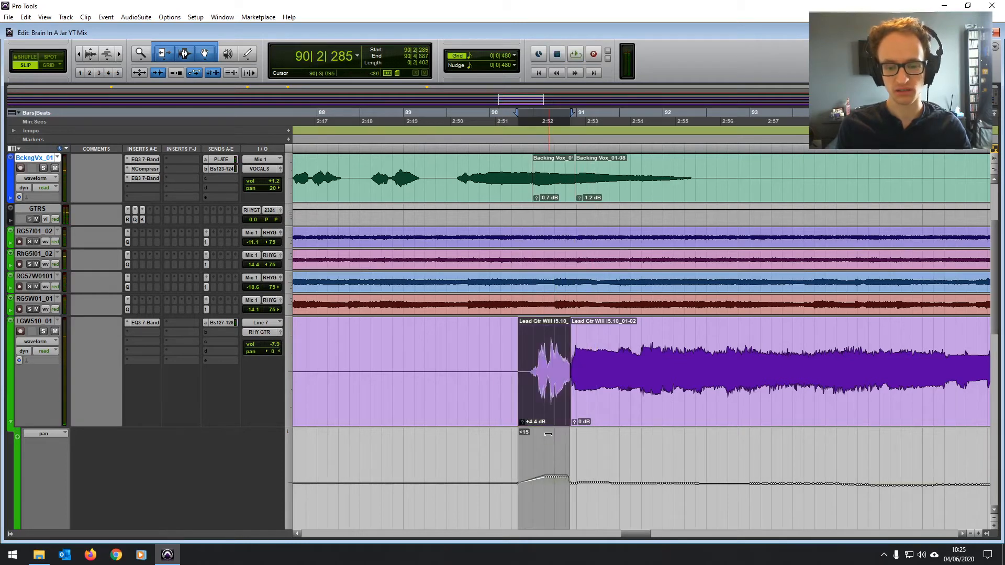
click(492, 359)
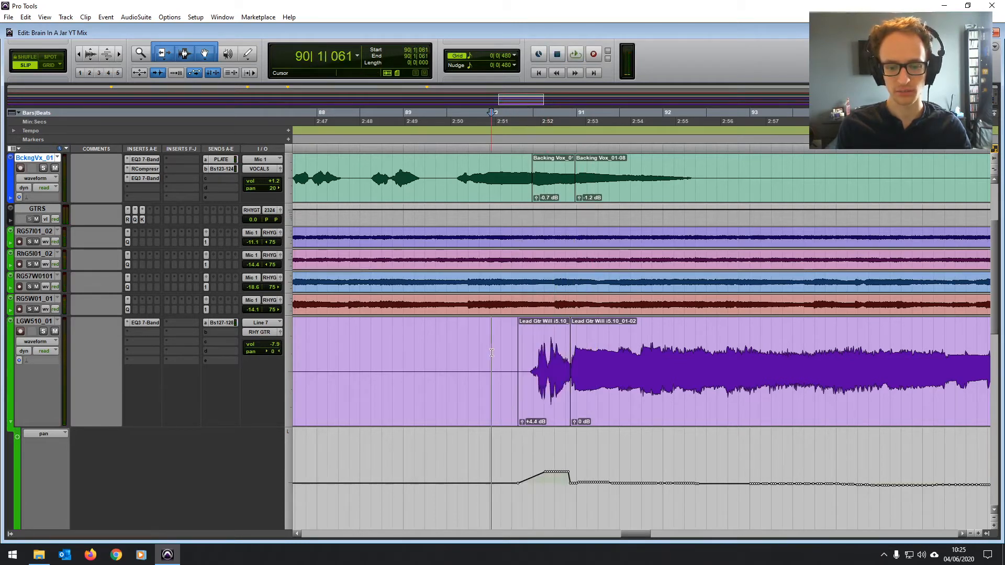
key(space)
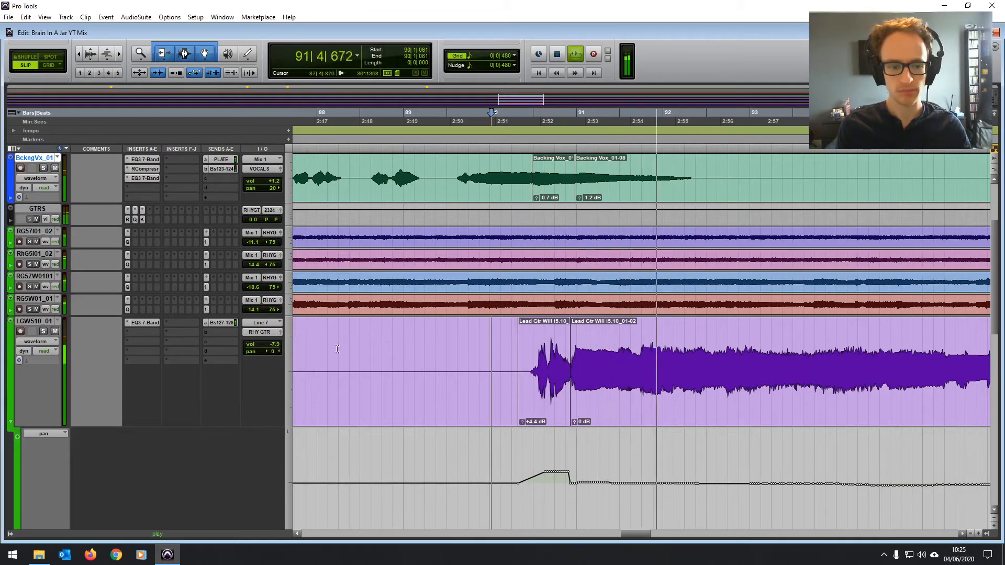
- Raise the clip gain of the main lead guitar solo clip after bar 90 to +1.6 dB
scroll(628, 437, right, 2)
key(r)
key(r)
key(r)
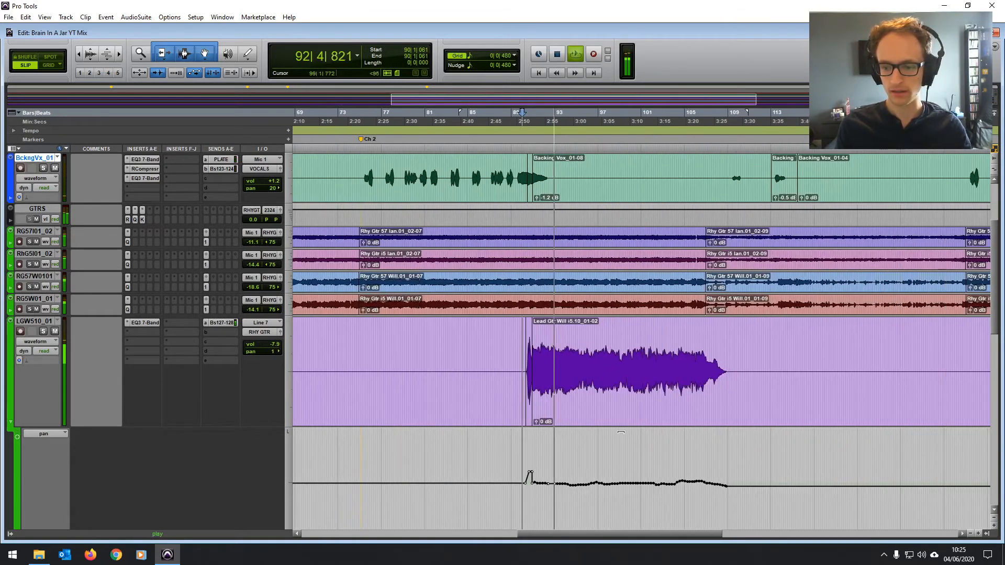
drag(536, 421, 535, 421)
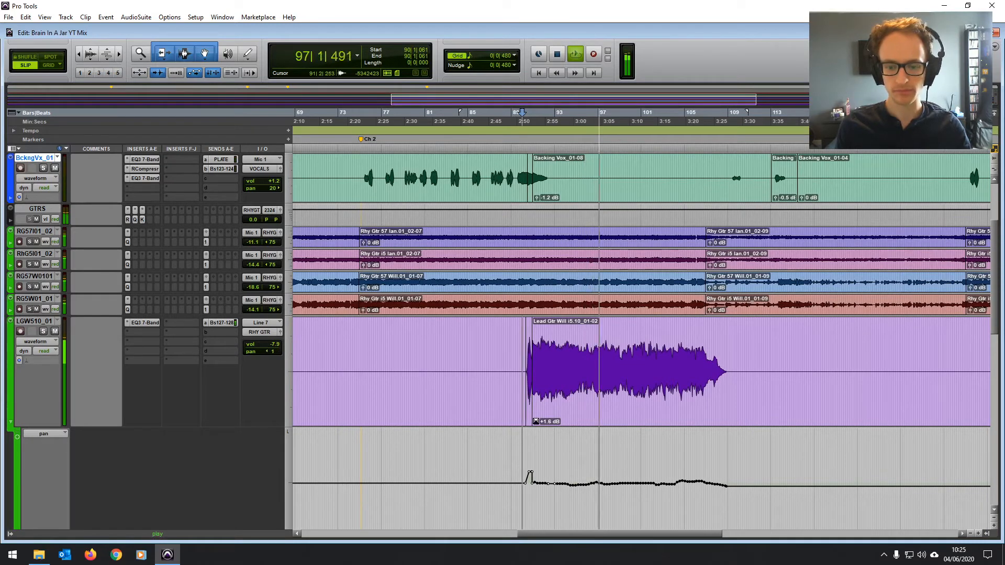
- Draw gently wavering pan automation across the second lead guitar solo from bar 145, drifting further left at its end
scroll(573, 420, right, 8)
click(861, 370)
key(space)
key(t)
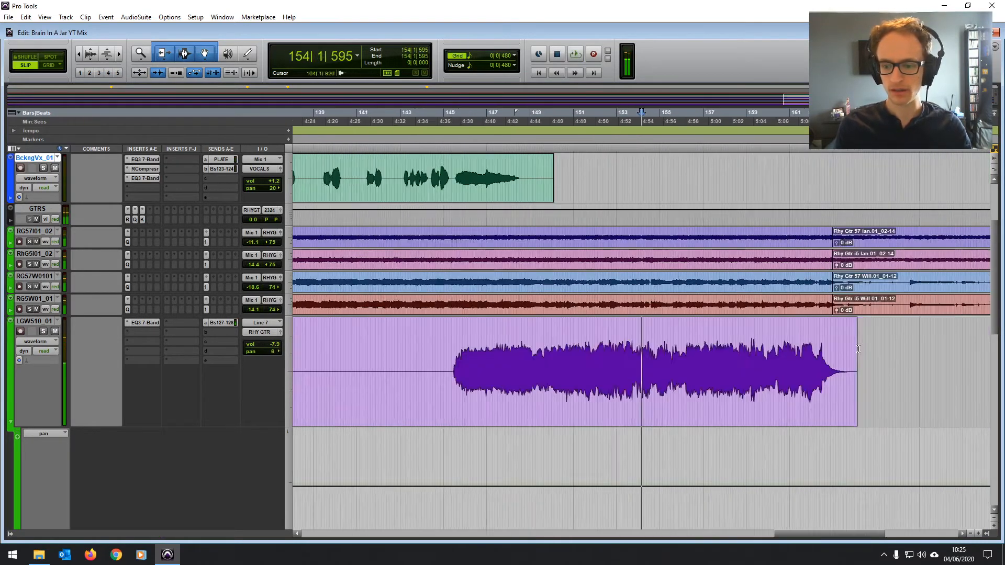
key(t)
key(r)
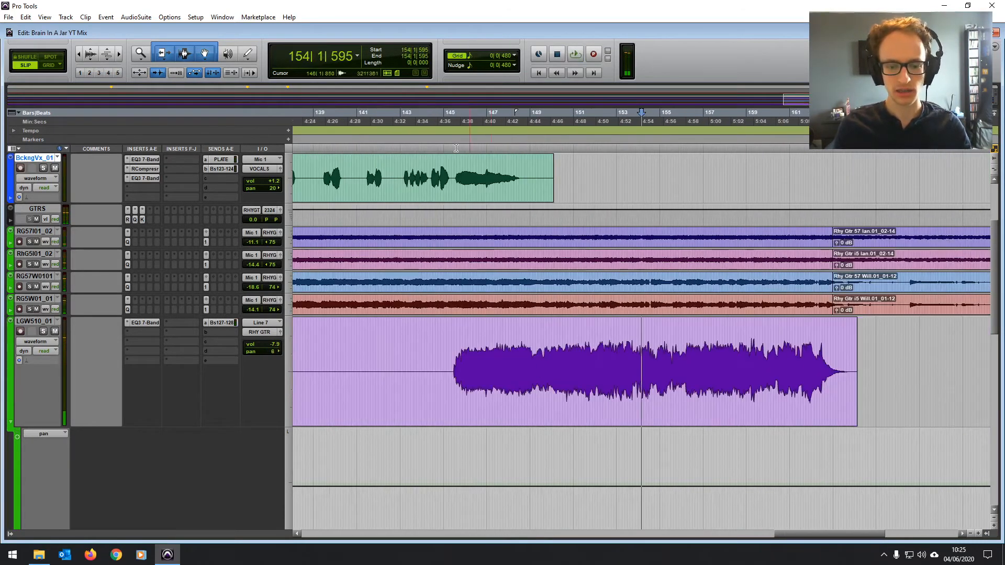
click(247, 53)
scroll(488, 416, down, 3)
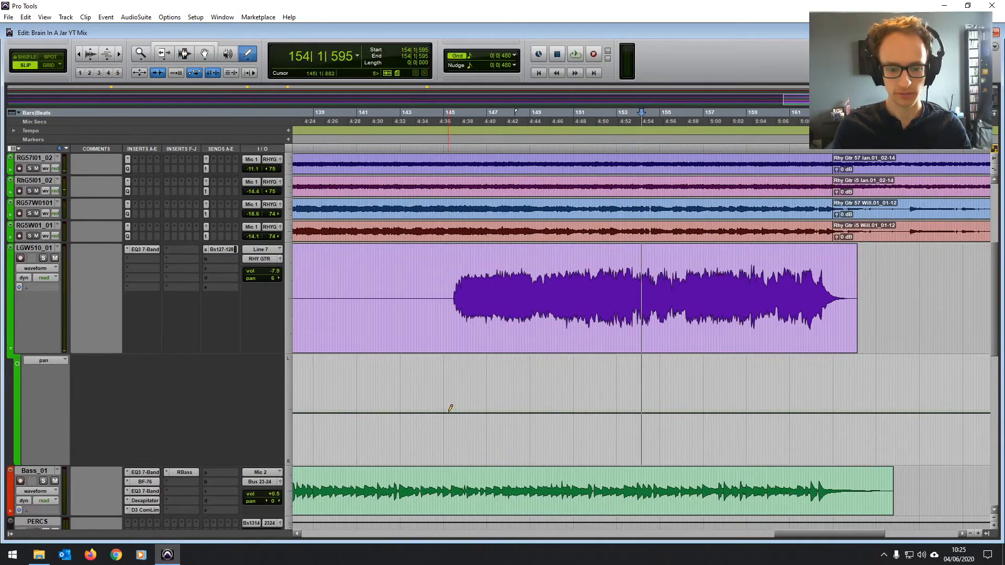
drag(450, 409, 848, 408)
key(space)
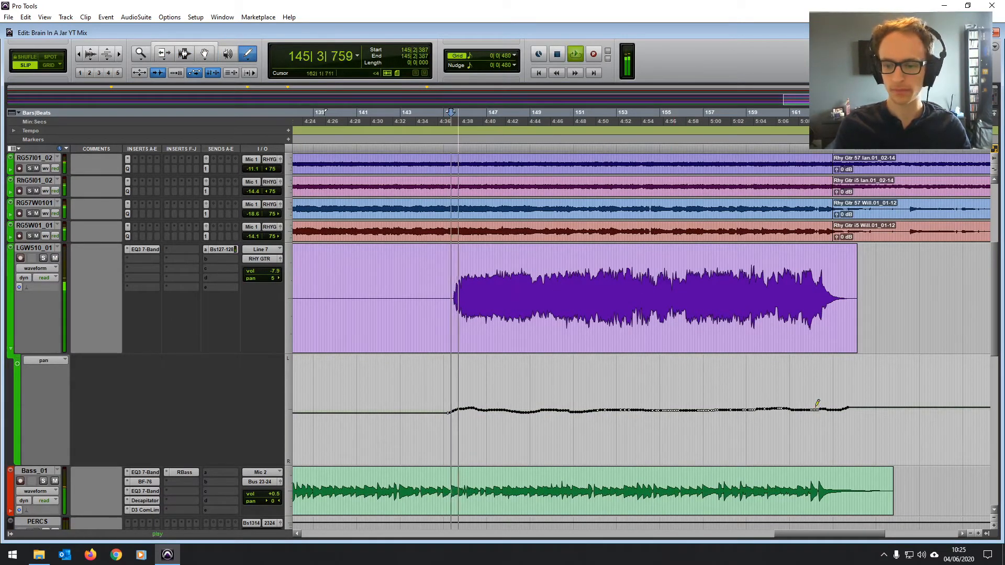
drag(880, 393, 816, 408)
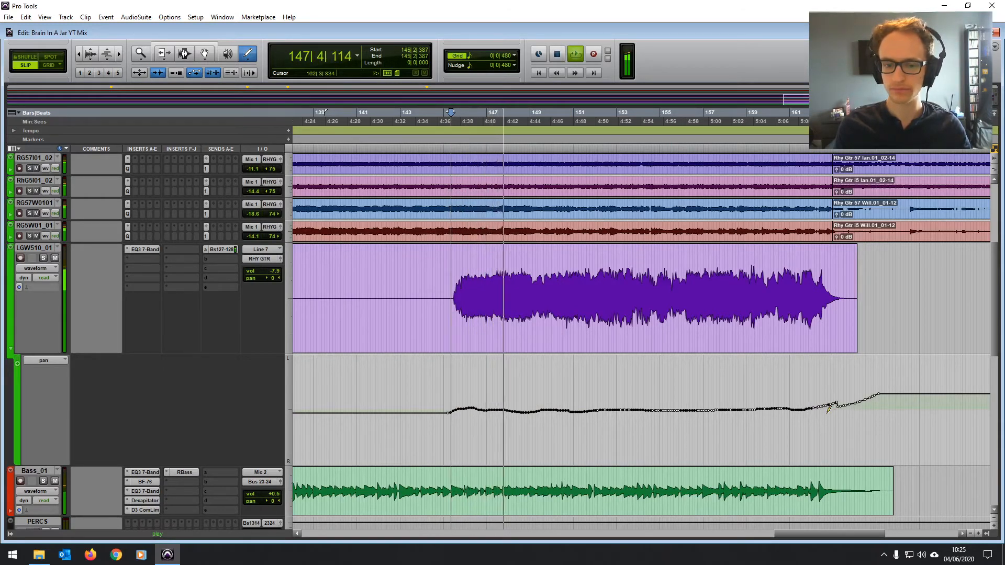
- Listen to how the last held vocal and backing vocal overlap the second lead guitar solo's entry around bar 145
key(t)
key(r)
key(r)
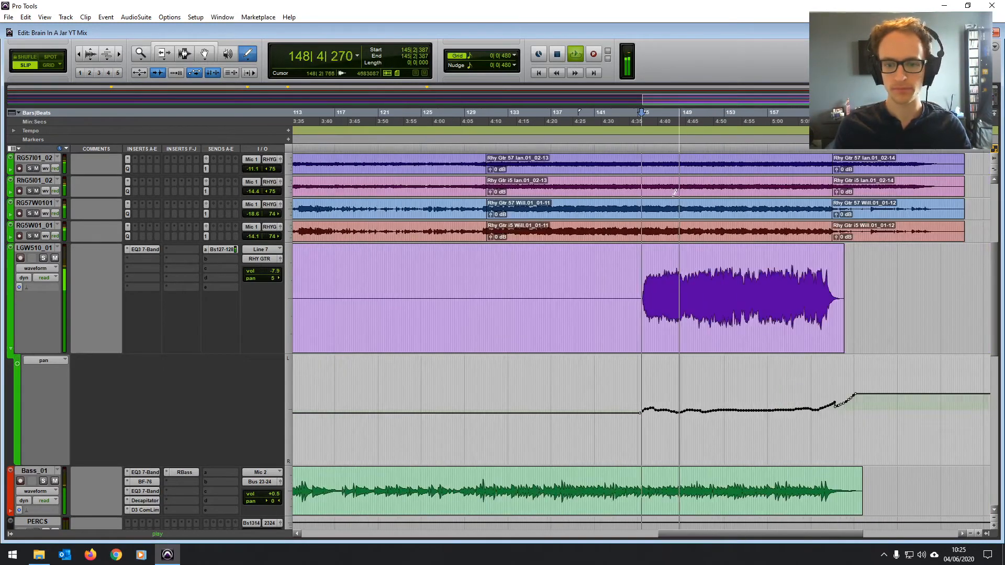
key(ctrl+7)
scroll(678, 321, up, 3)
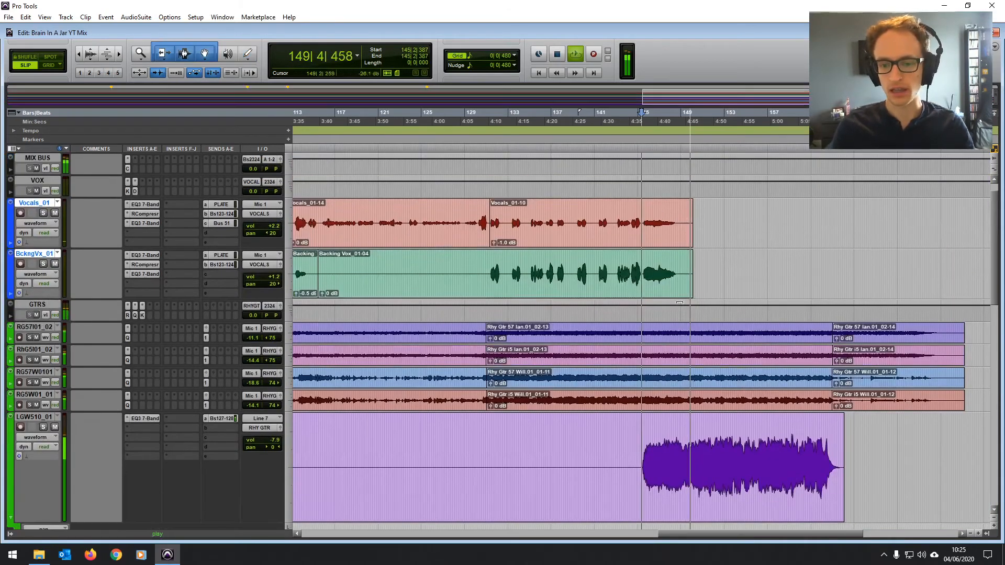
click(653, 208)
key(space)
key(t)
key(t)
key(t)
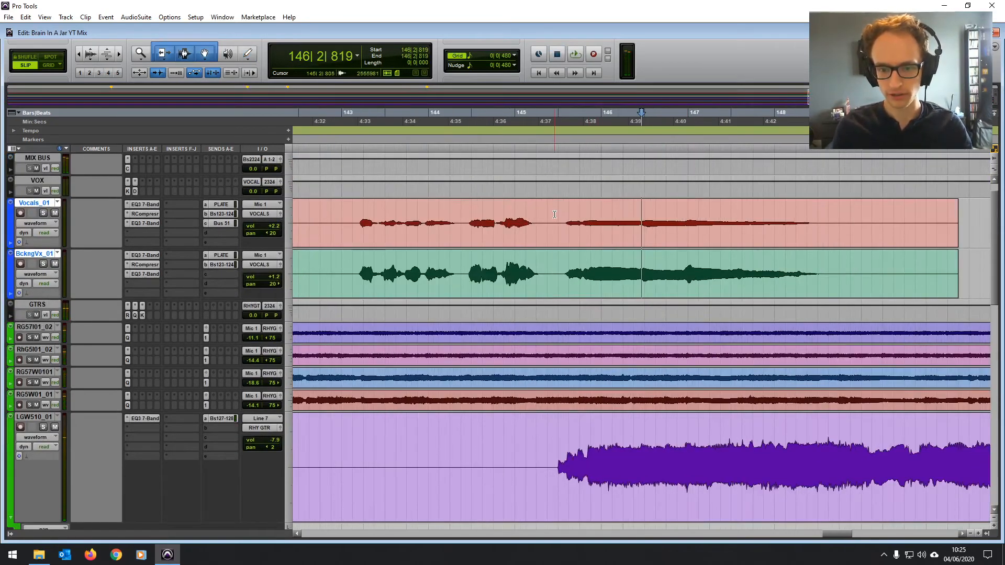
click(554, 215)
key(space)
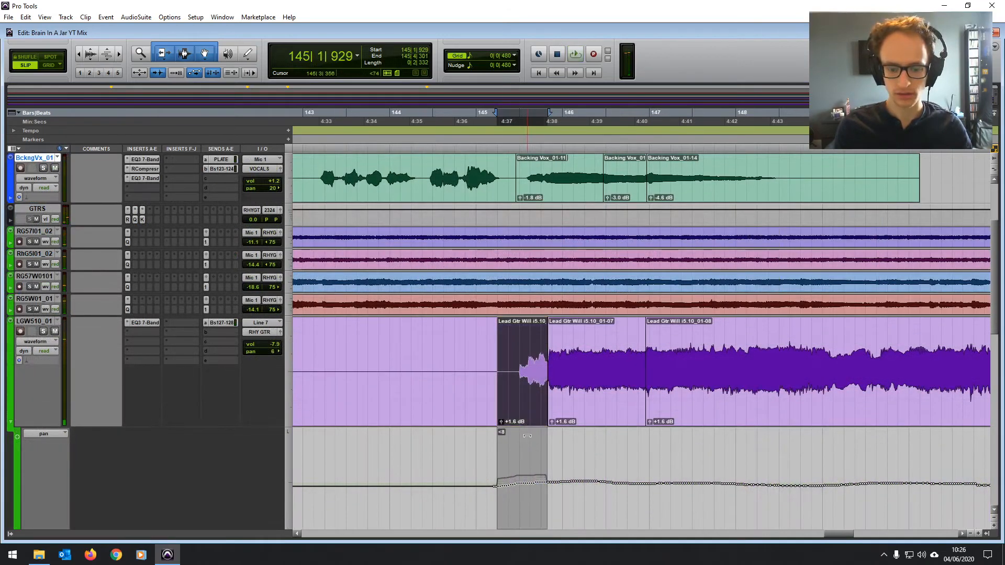
- Pan the second solo's opening notes at 145|1|929 further left and set the clip gain of the clip right after them to +2.6 dB
drag(527, 432, 553, 422)
click(574, 401)
click(453, 361)
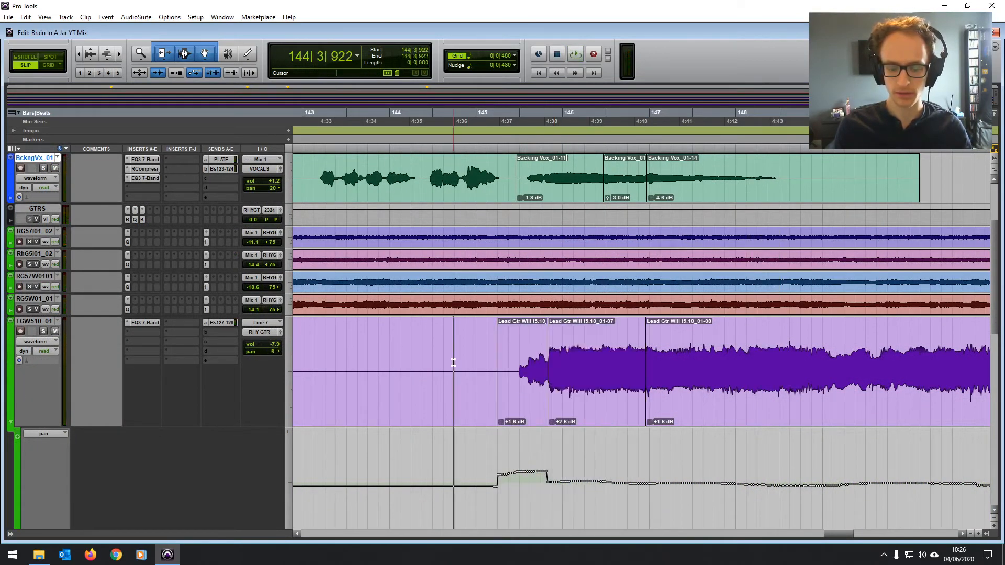
- Play the second solo from 144|3|922 and raise the lead guitar track's volume to -6.5 dB
key(space)
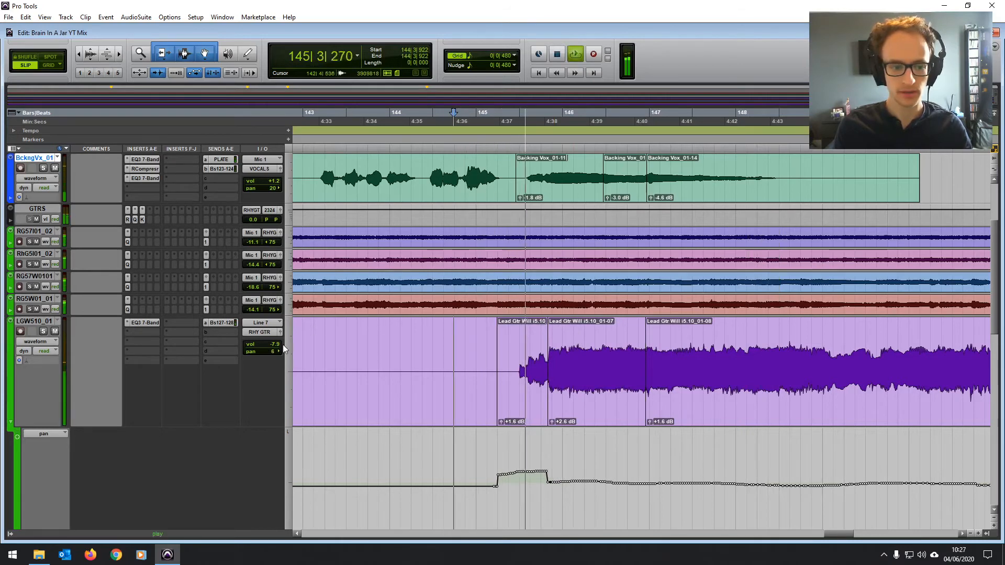
key(ctrl+bracketleft)
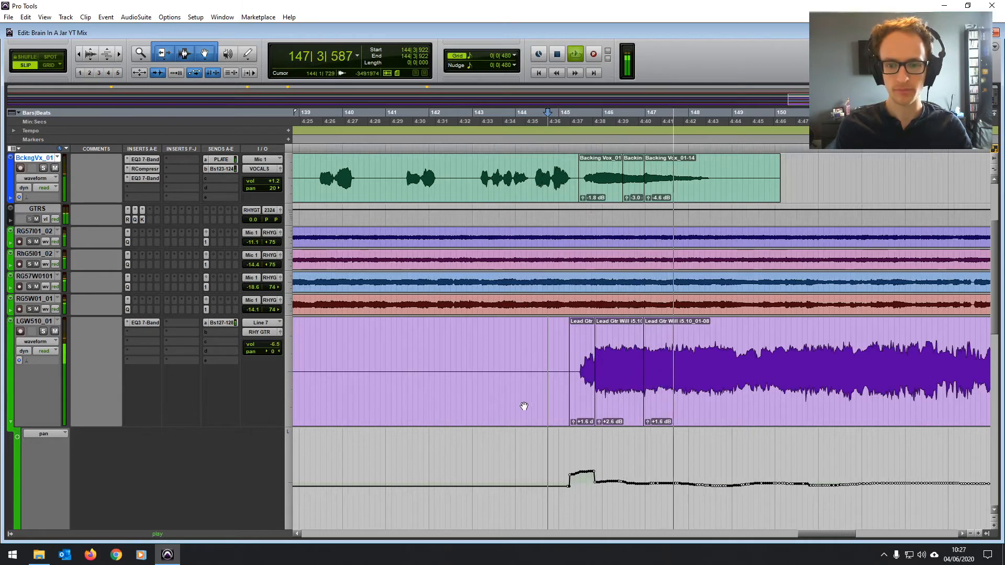
key(ctrl+bracketleft)
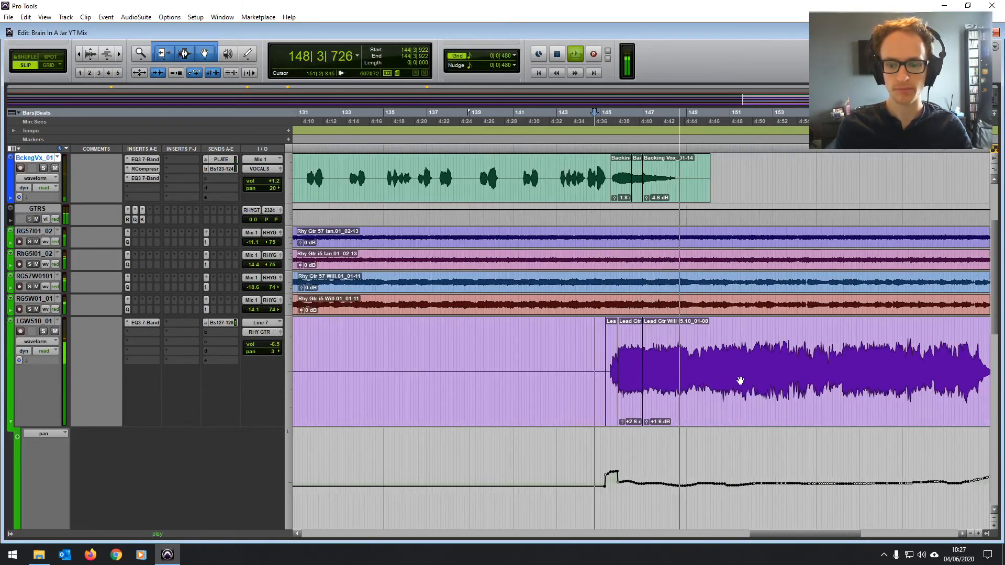
key(ctrl+bracketleft)
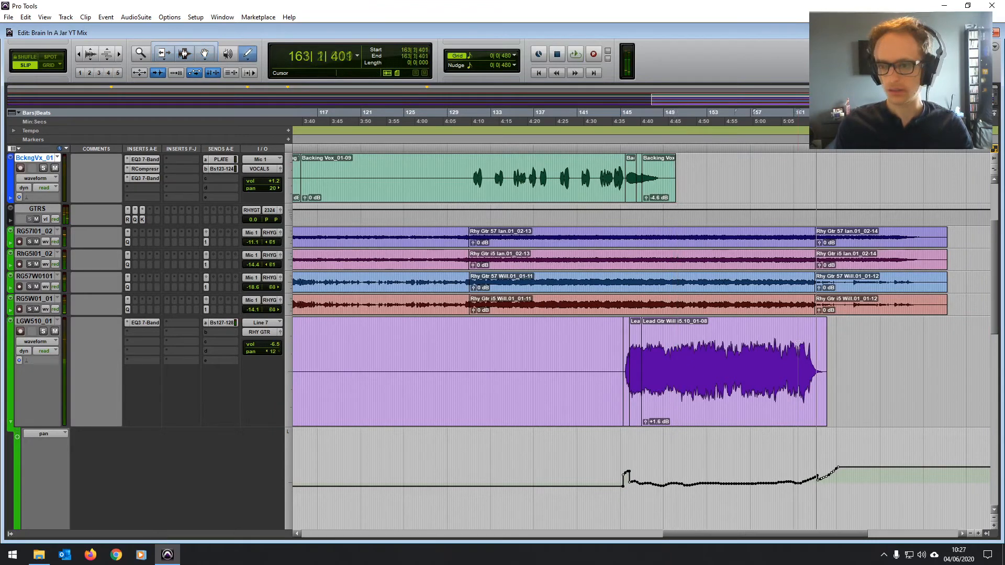
- Redraw the end of the lead guitar's pan automation as a steep leftward rise from after bar 161 past bar 164, and play it
key(ctrl+bracketright)
key(ctrl+bracketright)
key(ctrl+bracketright)
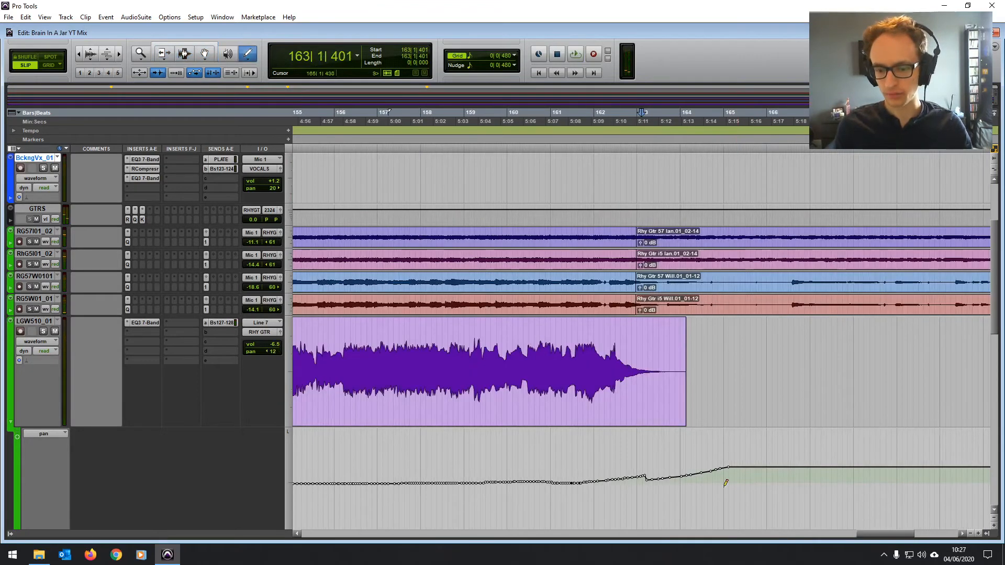
drag(512, 483, 756, 435)
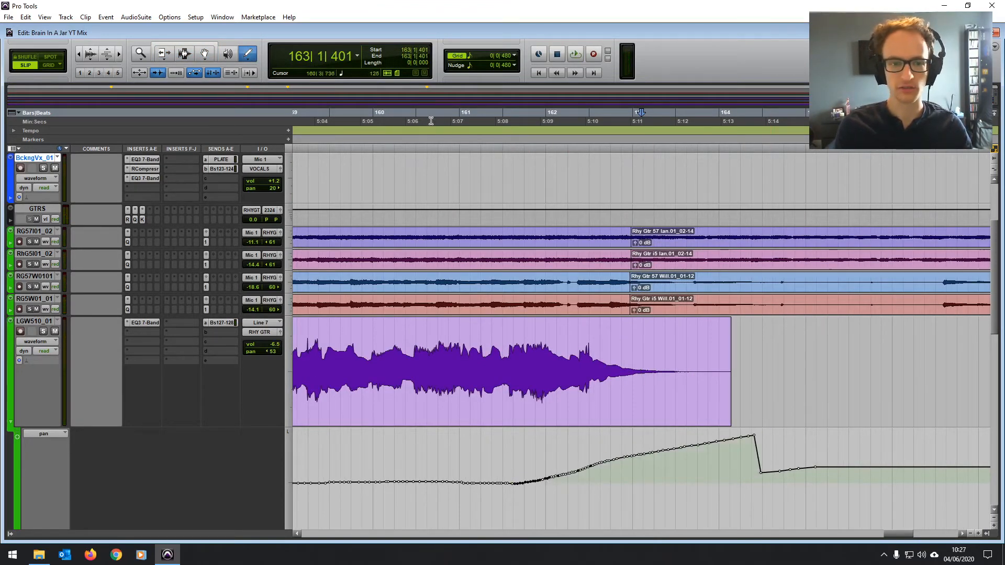
click(412, 121)
key(space)
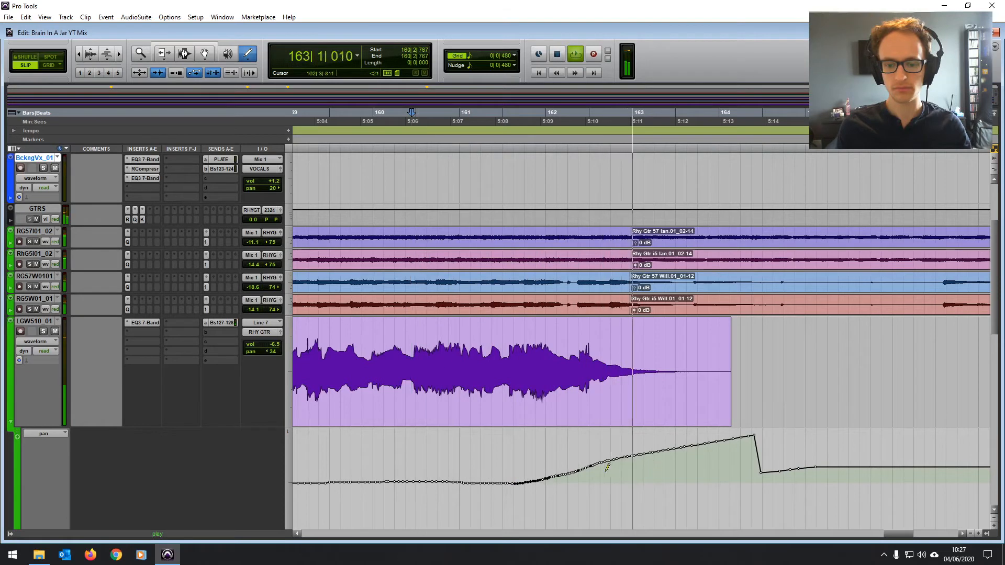
- Redraw the lead guitar's pan rise between bars 162 and 164 as a gentler ramp
key(space)
drag(554, 478, 736, 459)
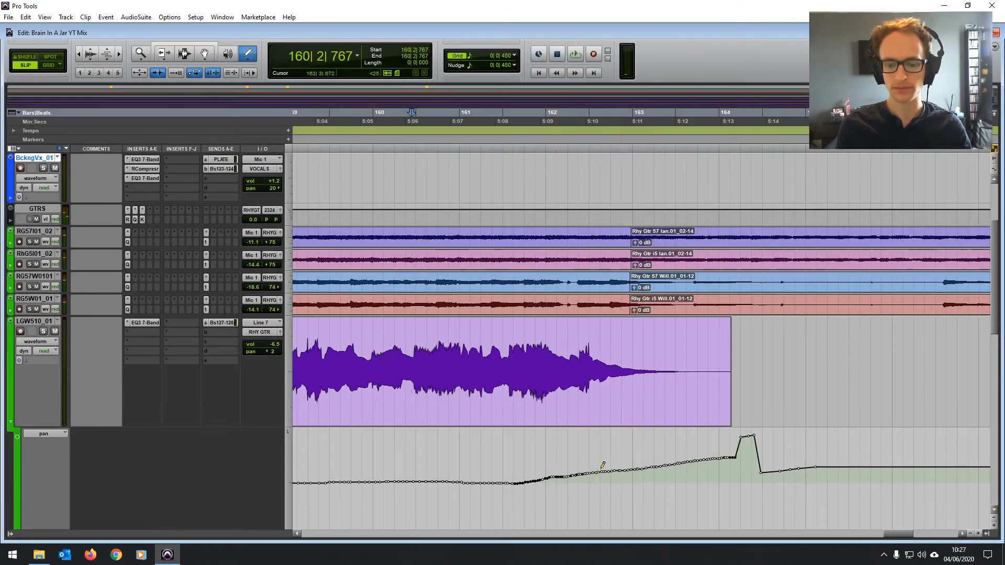
drag(548, 478, 707, 462)
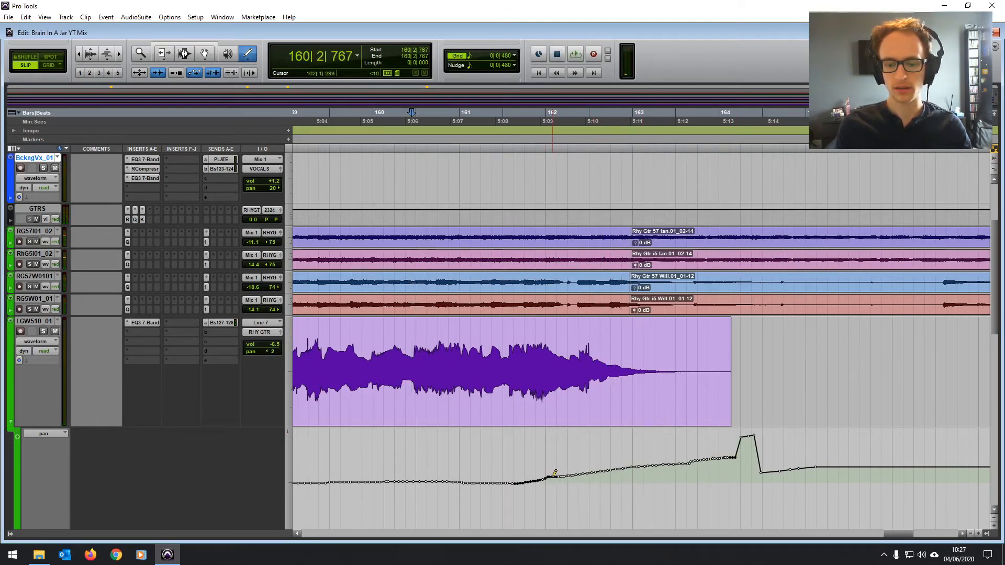
drag(555, 477, 716, 456)
- Fade out the end of the lead guitar clip from 162|1|595 with an Equal Power slope, and play it back
key(ctrl+7)
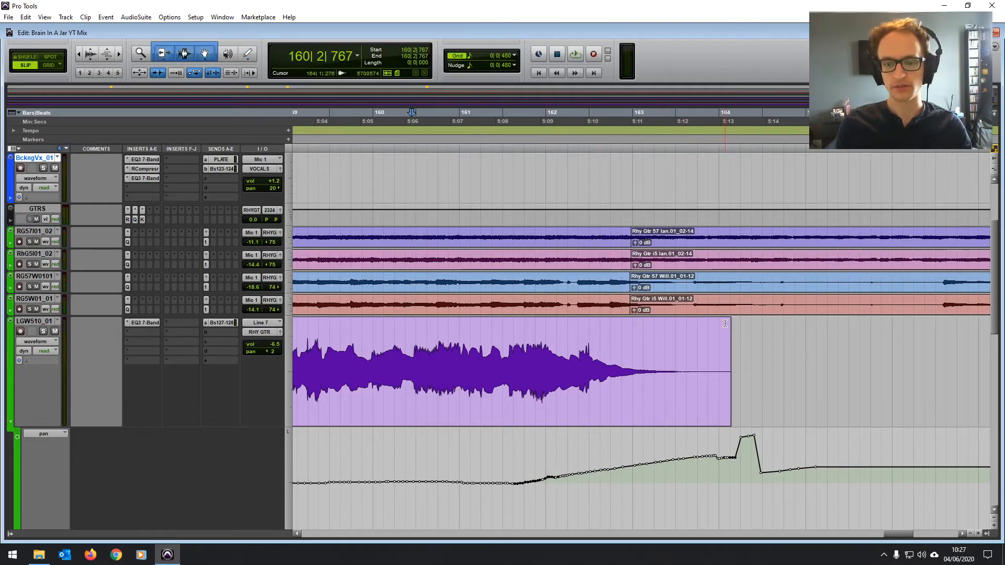
mouse_move(726, 321)
mouse_down()
mouse_move(547, 322)
mouse_move(560, 326)
mouse_up()
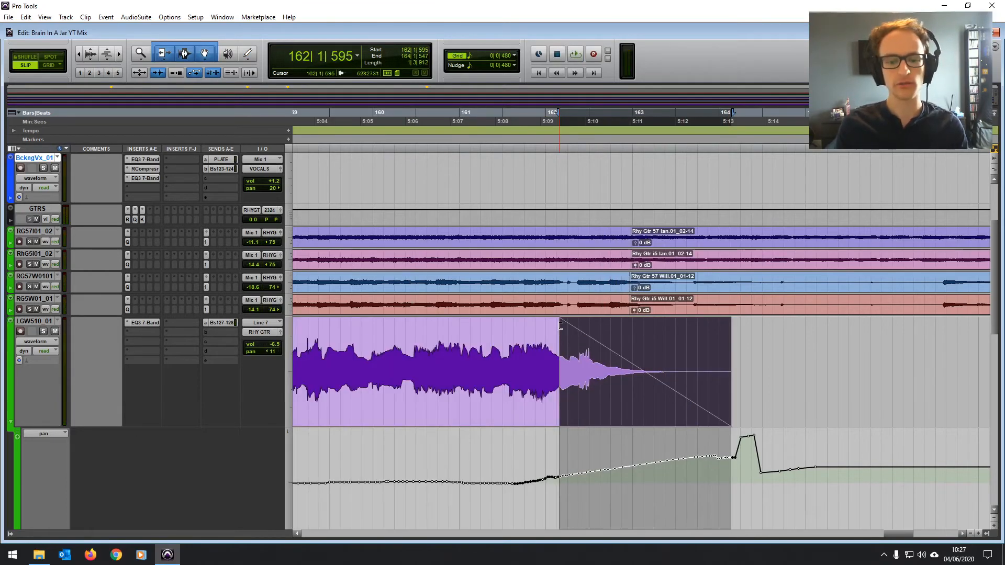
double_click(611, 410)
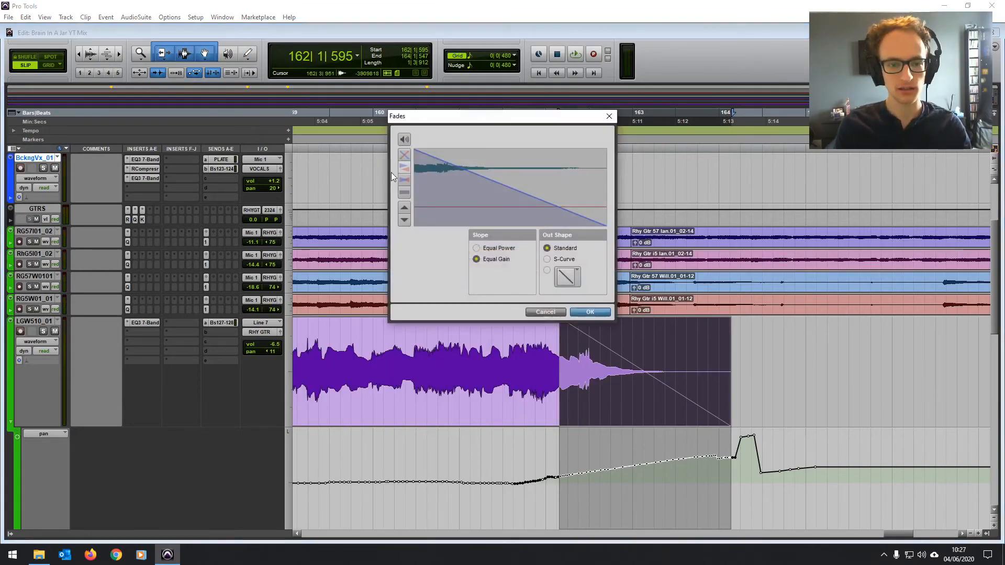
click(491, 250)
click(590, 312)
click(444, 361)
key(space)
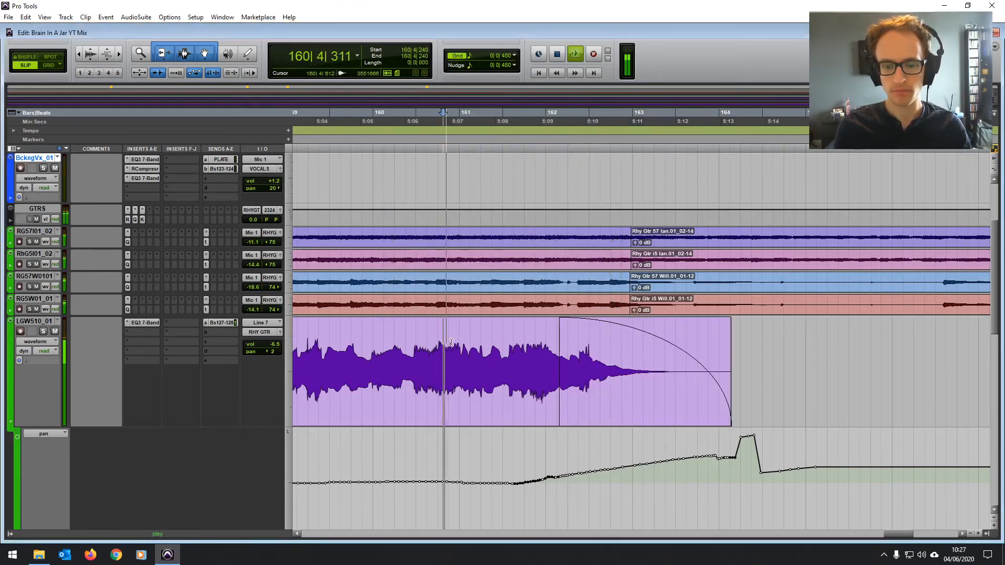
- Lengthen the lead guitar's fade-out so it starts just before bar 162, and listen through the song's ending
drag(560, 382, 538, 382)
click(821, 337)
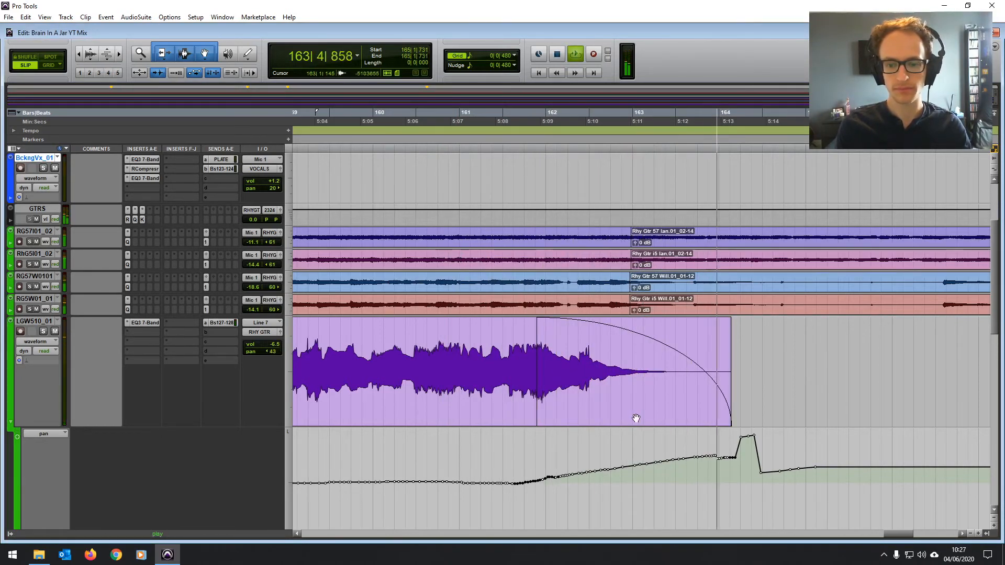
key(r)
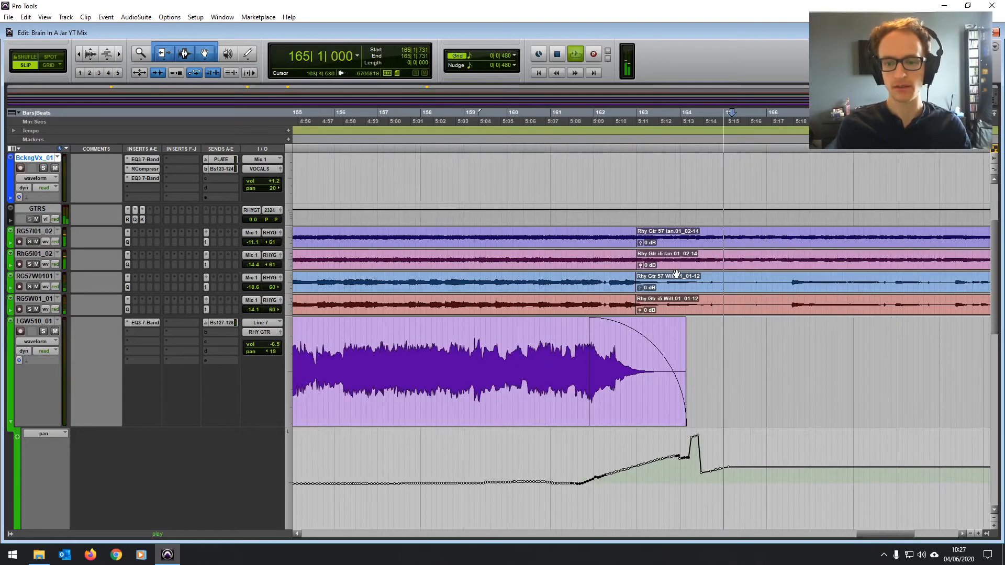
- Stop playback, reduce the lead guitar track's height and hide its pan automation lane
key(space)
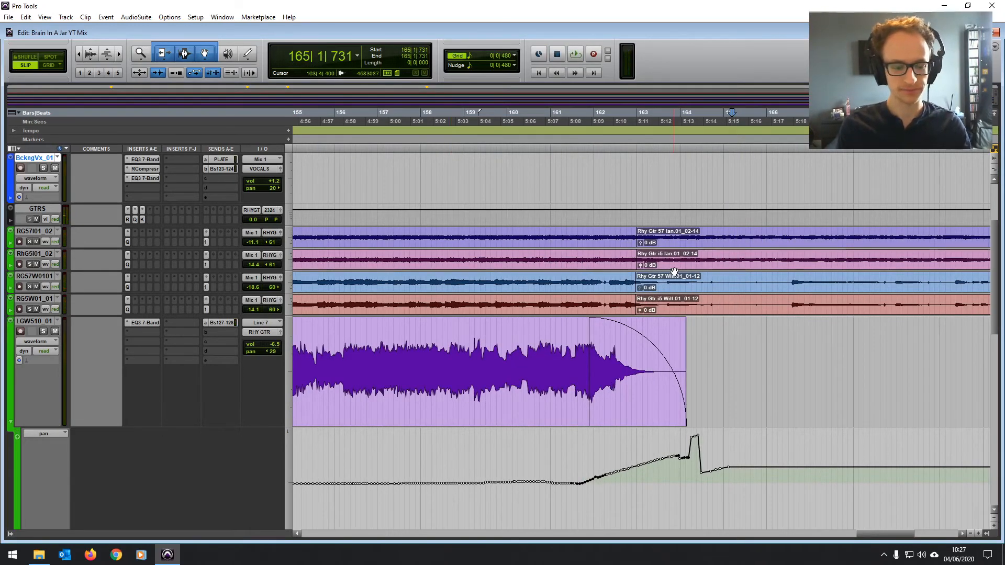
key(r)
key(r)
key(r)
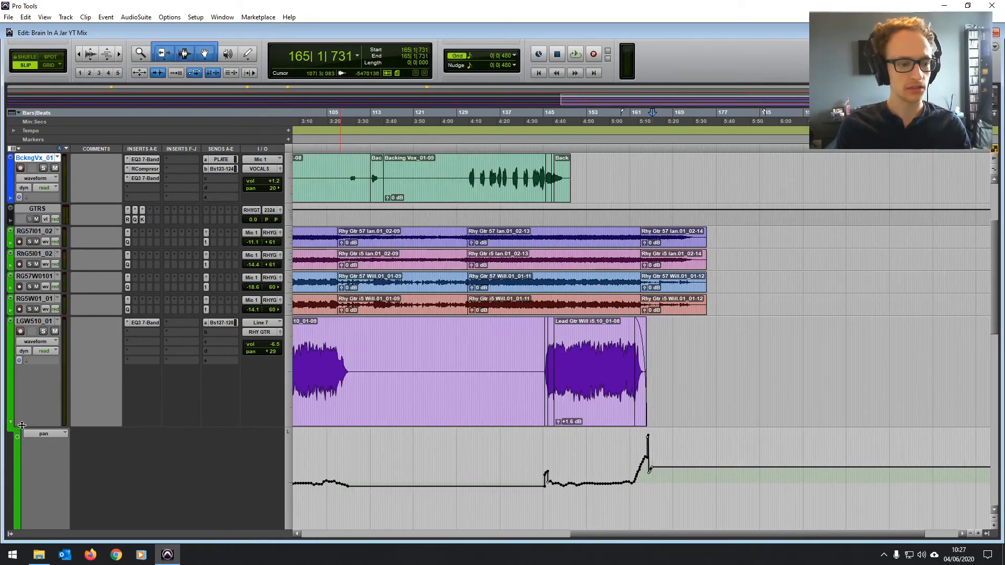
drag(22, 426, 22, 366)
click(11, 362)
scroll(289, 362, right, 1)
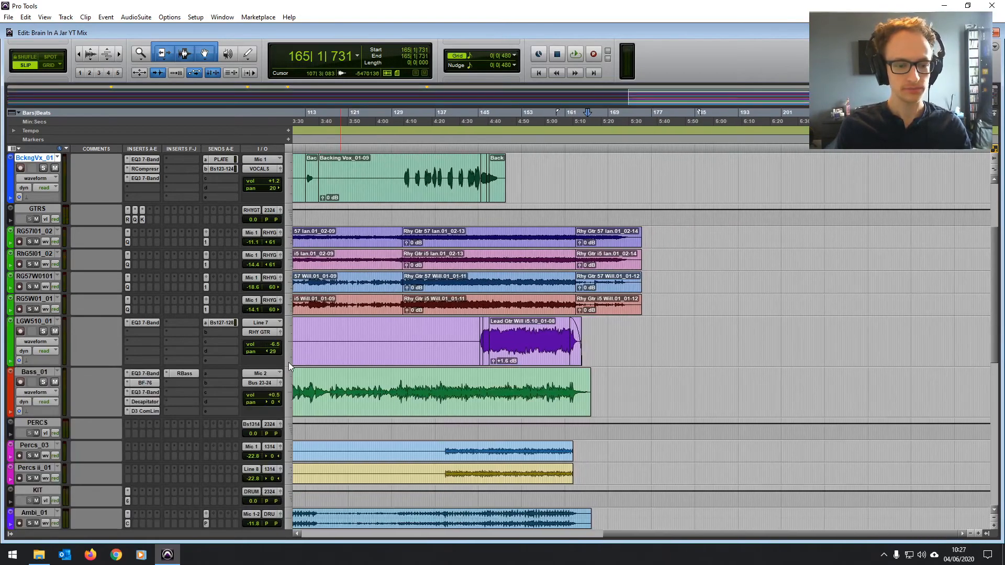
- Play the mix into Chorus 1 from around bar 42 and solo the OH_01 overheads track
scroll(289, 362, left, 5)
scroll(419, 360, down, 3)
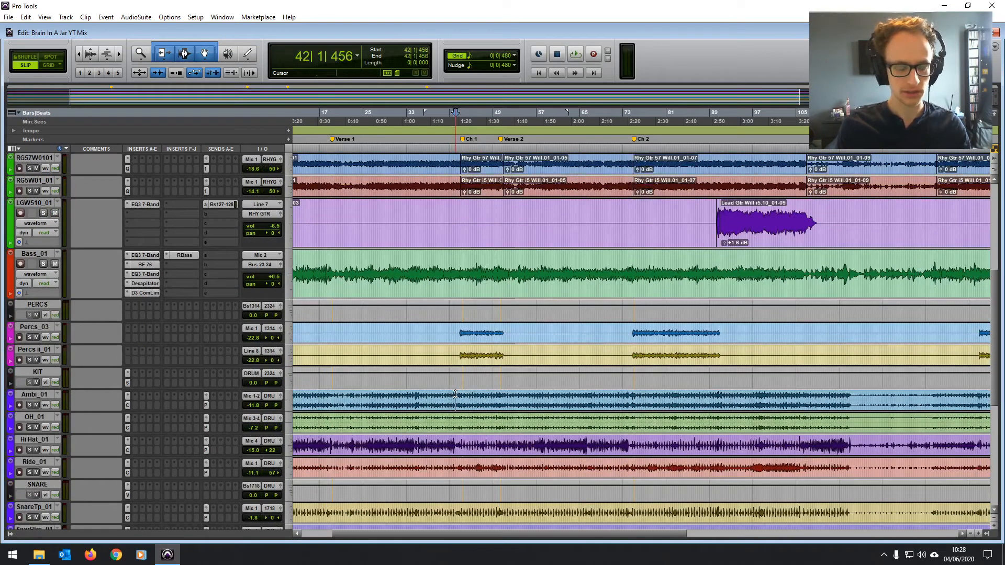
key(space)
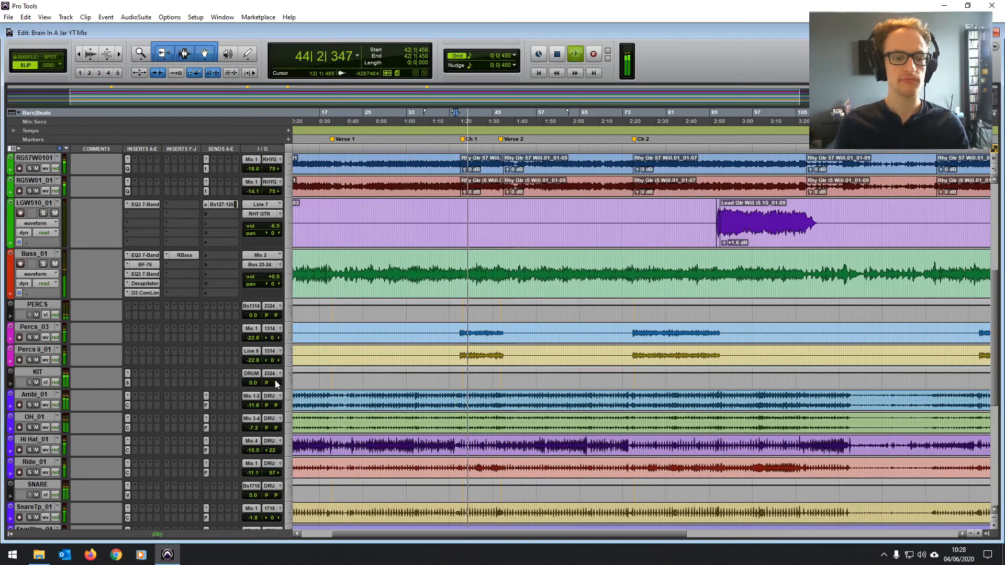
key(space)
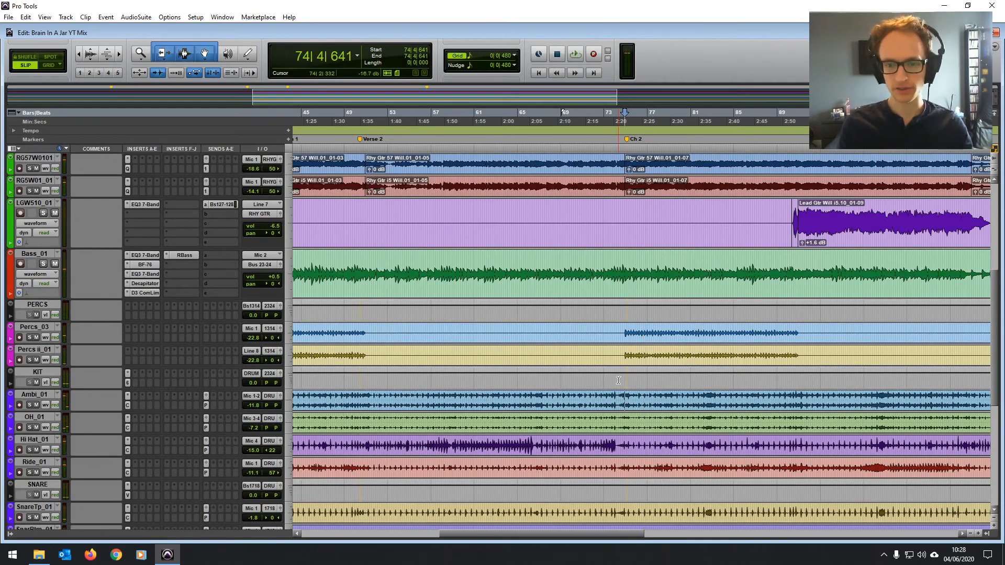
scroll(438, 393, left, 4)
click(363, 394)
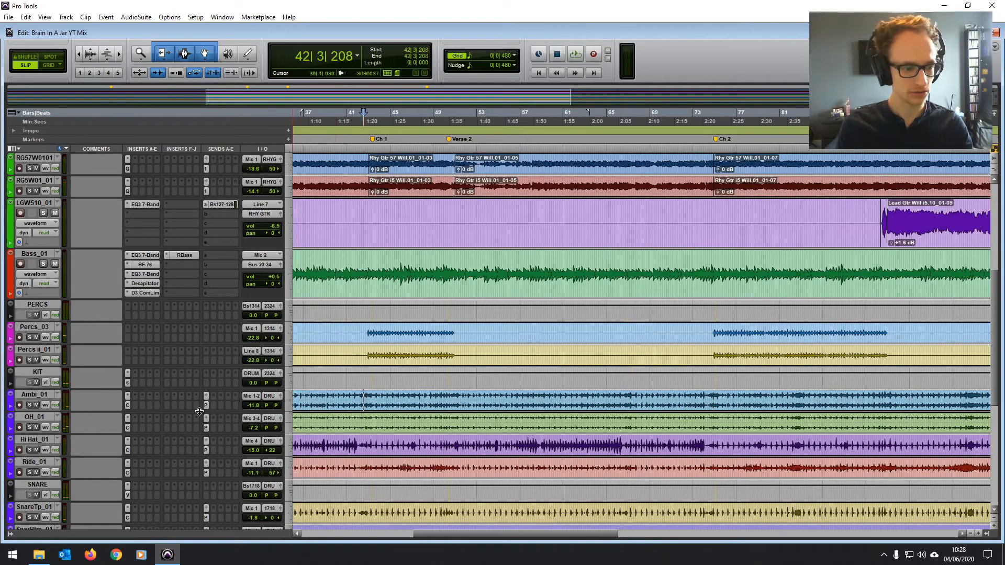
key(space)
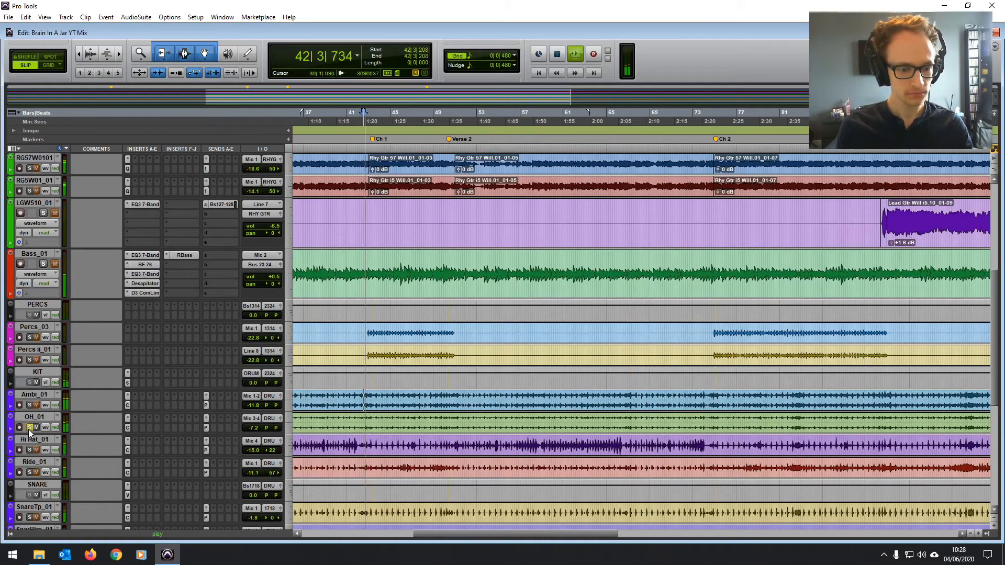
click(29, 428)
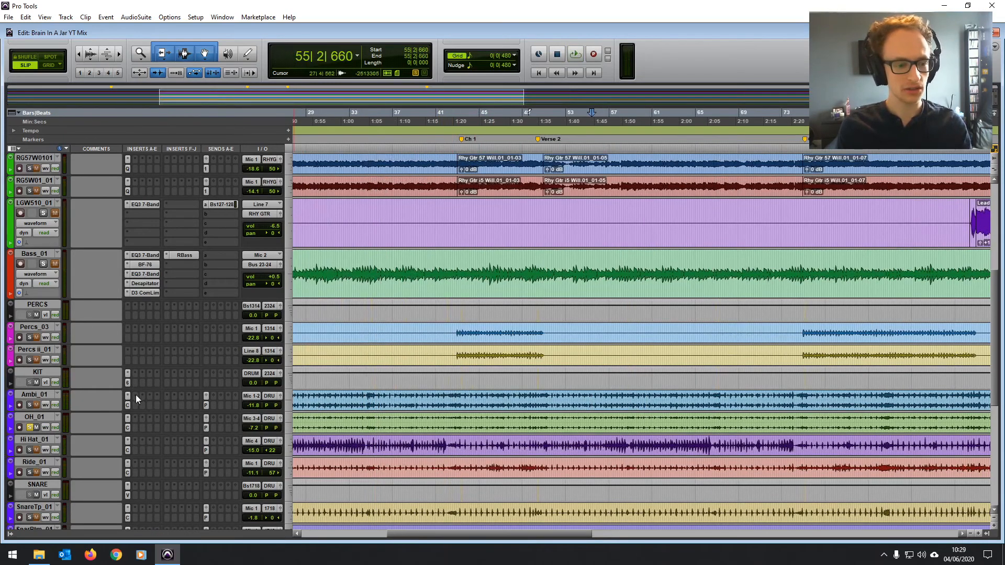
- Insert the stereo Virtual Mix Rack plug-in on the OH_01 track and try the Shimmer control of its Revival module
click(133, 427)
mouse_move(149, 441)
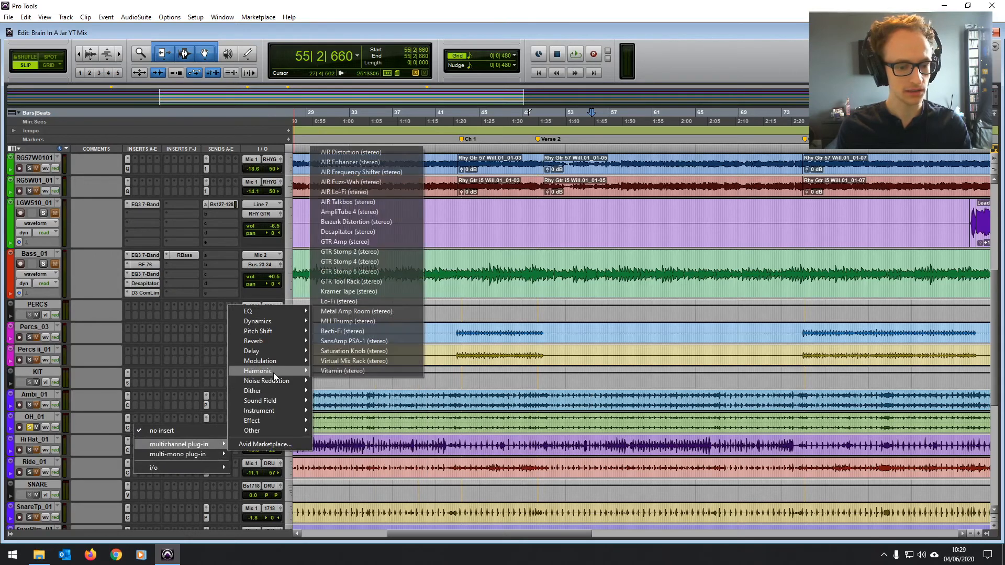
mouse_move(277, 361)
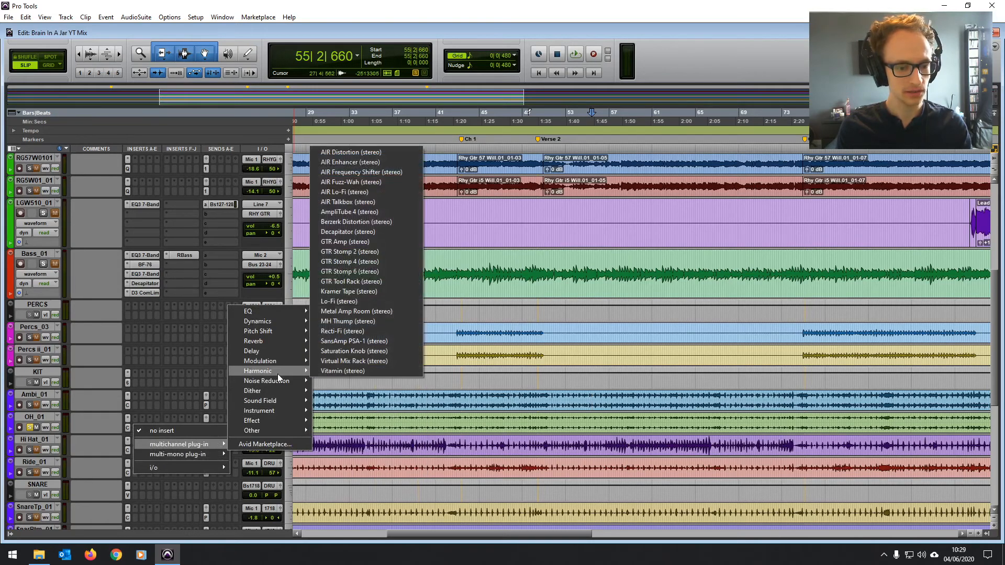
click(395, 357)
drag(430, 208, 533, 265)
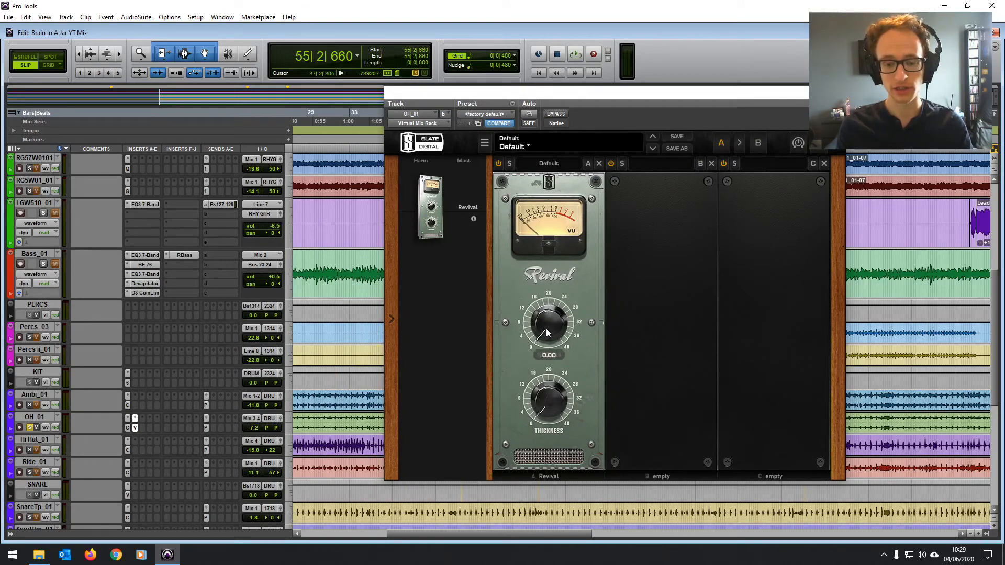
drag(546, 330, 545, 302)
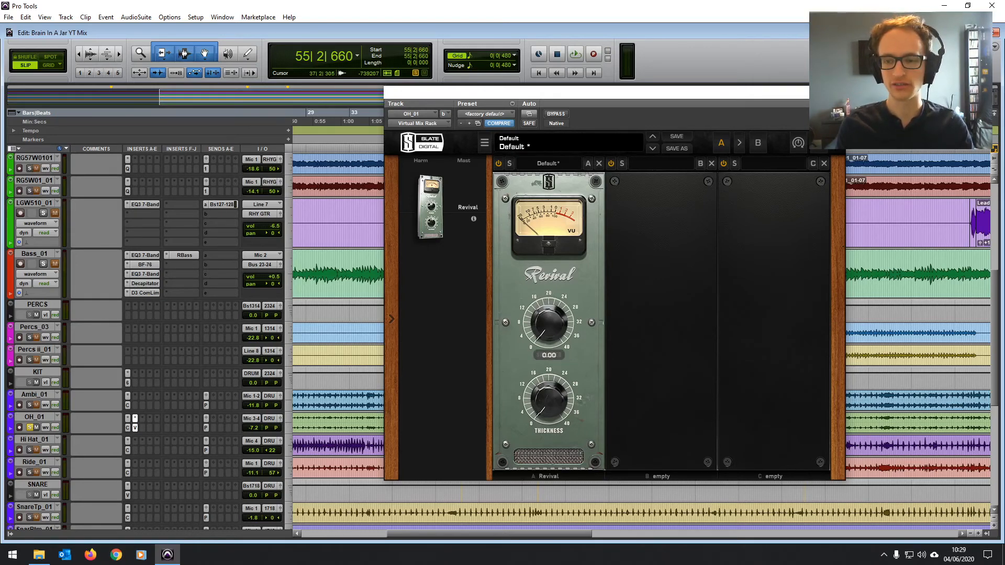
click(836, 92)
- Play the overheads from 39|3|953 and raise the Revival module's Shimmer on OH_01 to about 16
click(422, 393)
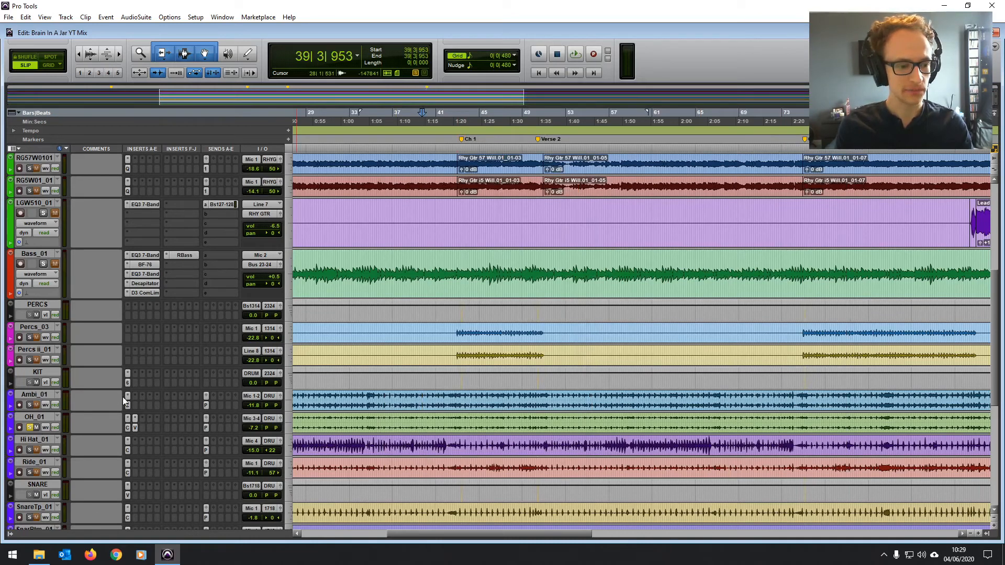
click(134, 428)
key(space)
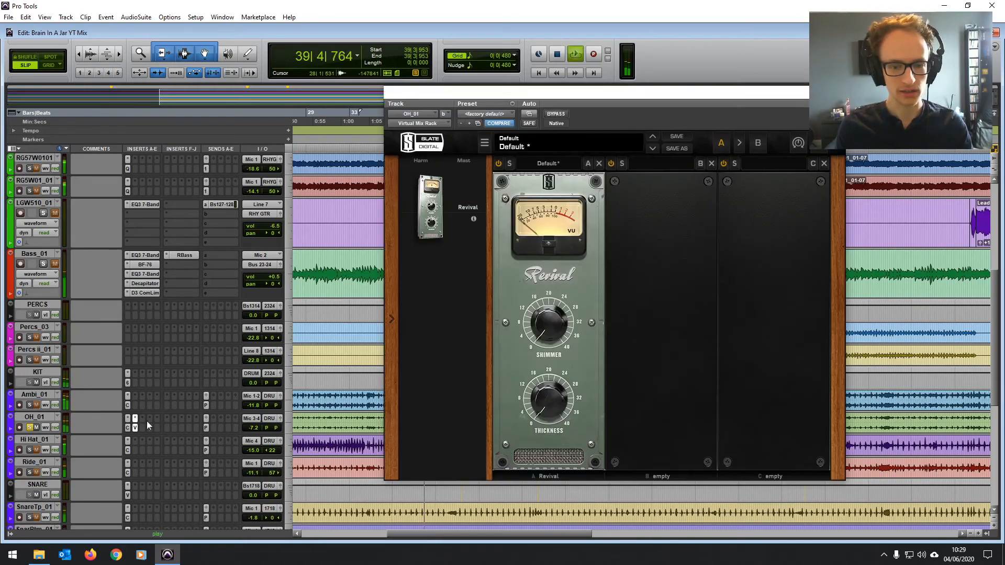
drag(552, 316, 589, 291)
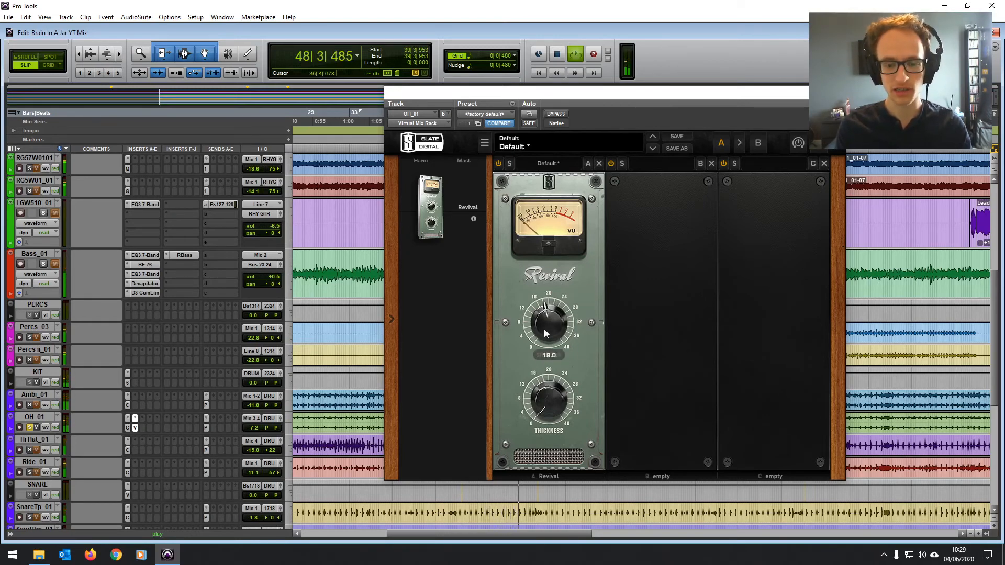
drag(545, 330, 542, 336)
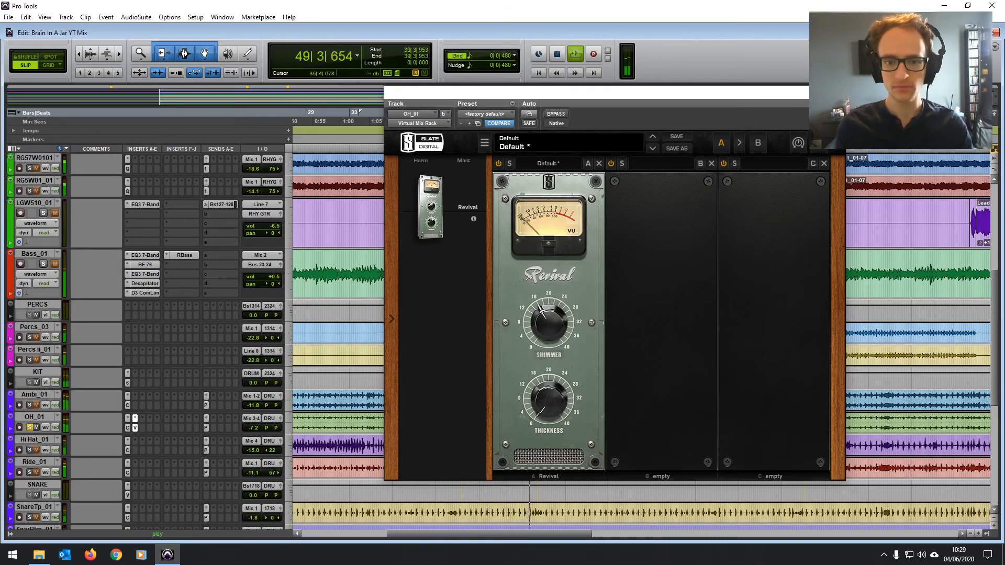
- Add the Virtual Mix Rack's A-01 parameter to the plug-in automation of OH_01, close the plug-in and stop playback
click(528, 114)
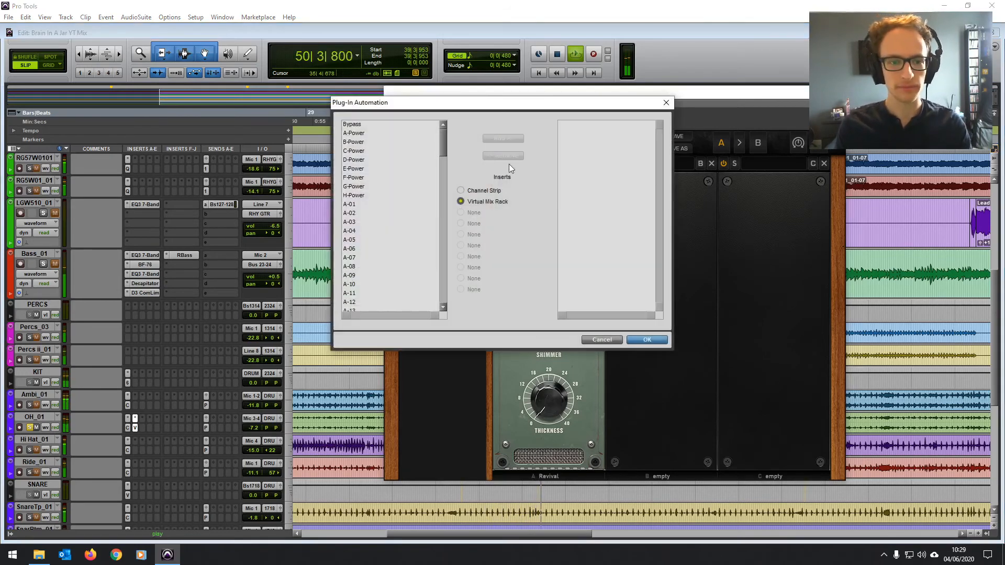
drag(444, 104, 729, 117)
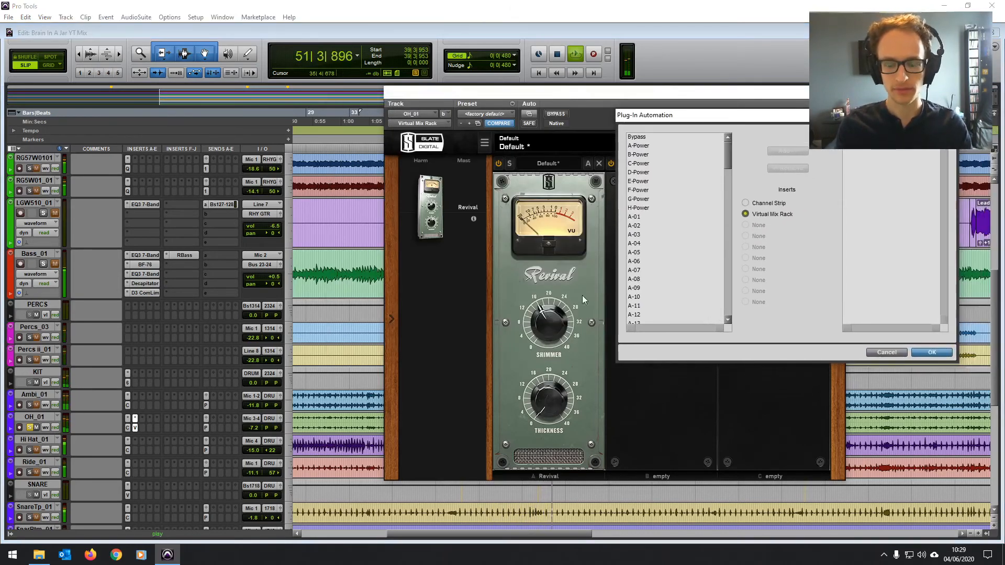
click(639, 219)
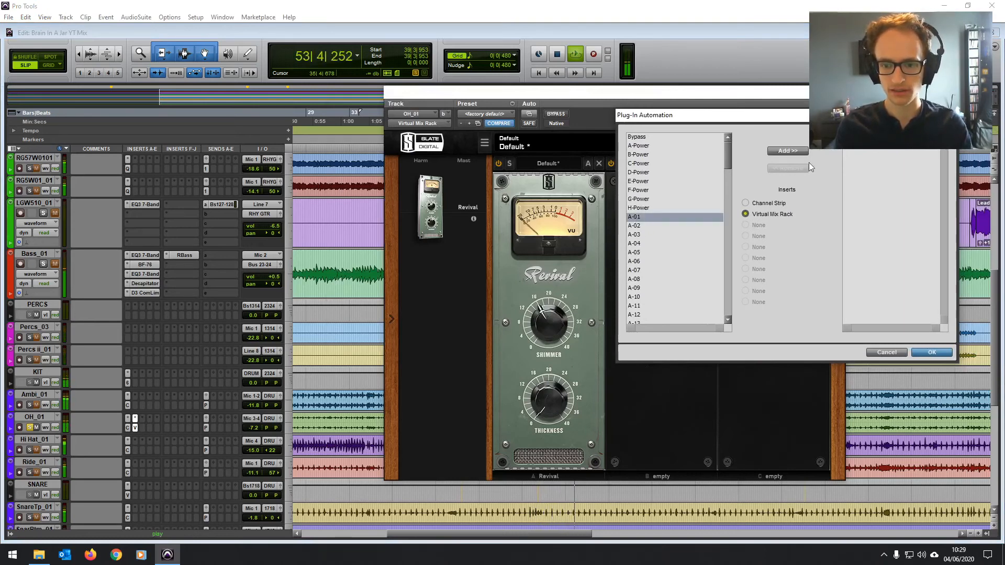
click(793, 153)
click(922, 353)
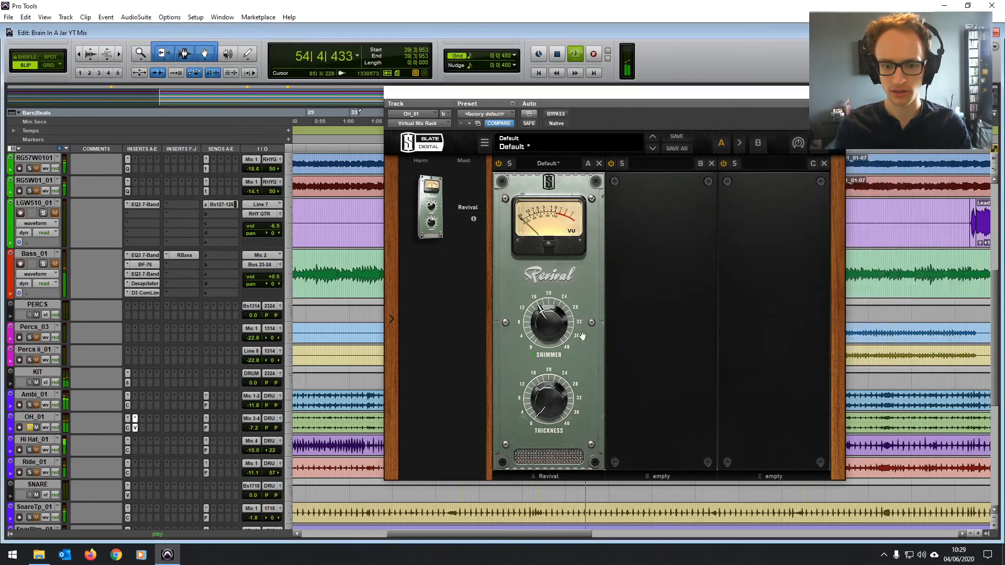
key(ctrl+w)
key(space)
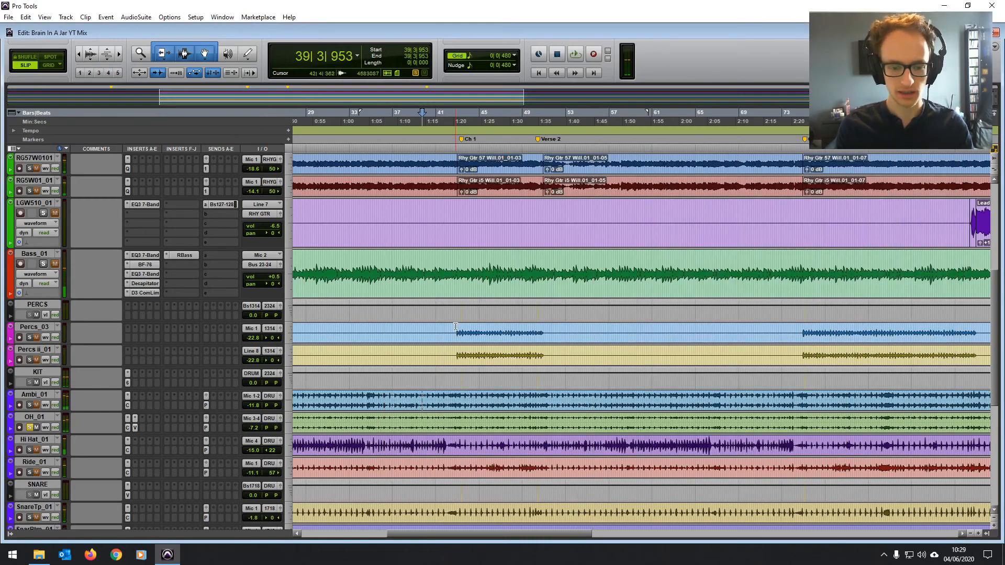
- Show an automation lane under OH_01 and set it to the Virtual Mix Rack's A-01 parameter
click(464, 407)
click(11, 429)
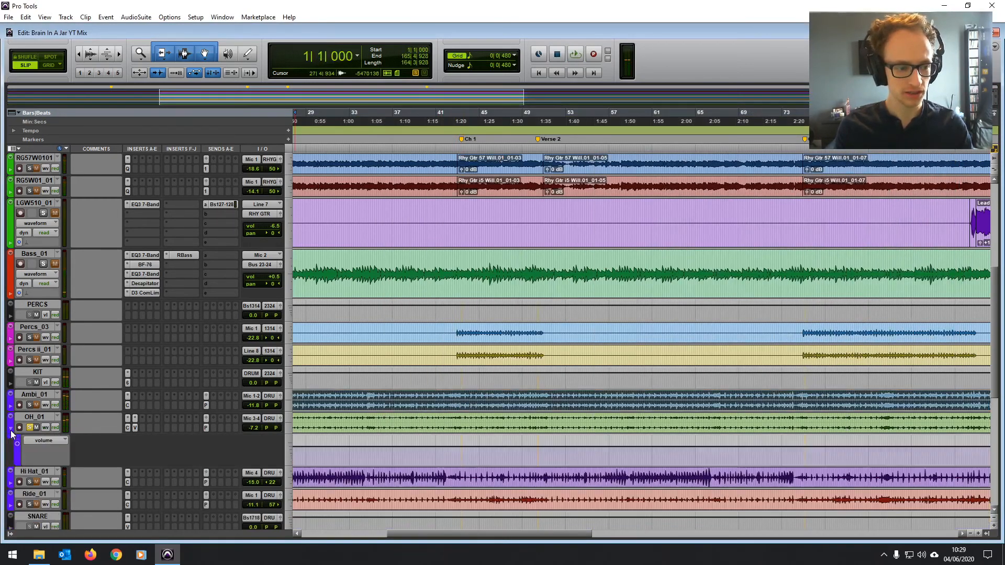
click(49, 442)
mouse_move(93, 479)
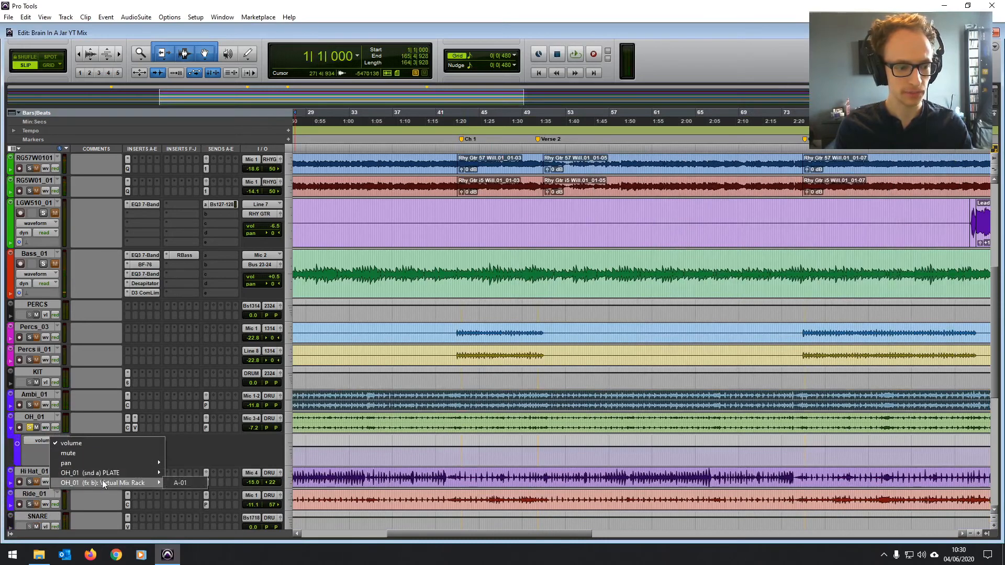
click(171, 481)
- Check the high-mid EQ boost in the Channel Strip plug-in on the OH_01 track
click(128, 428)
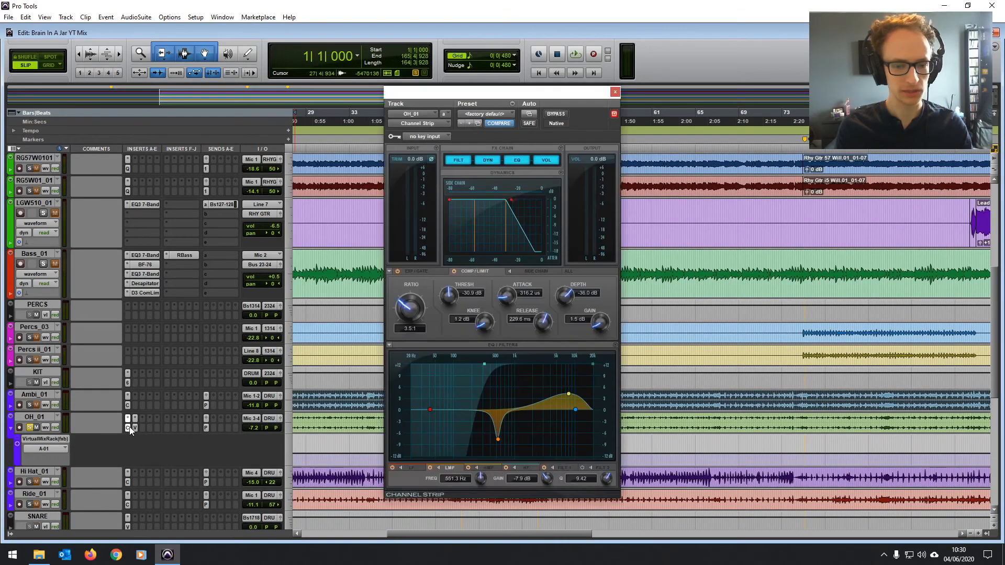
click(570, 393)
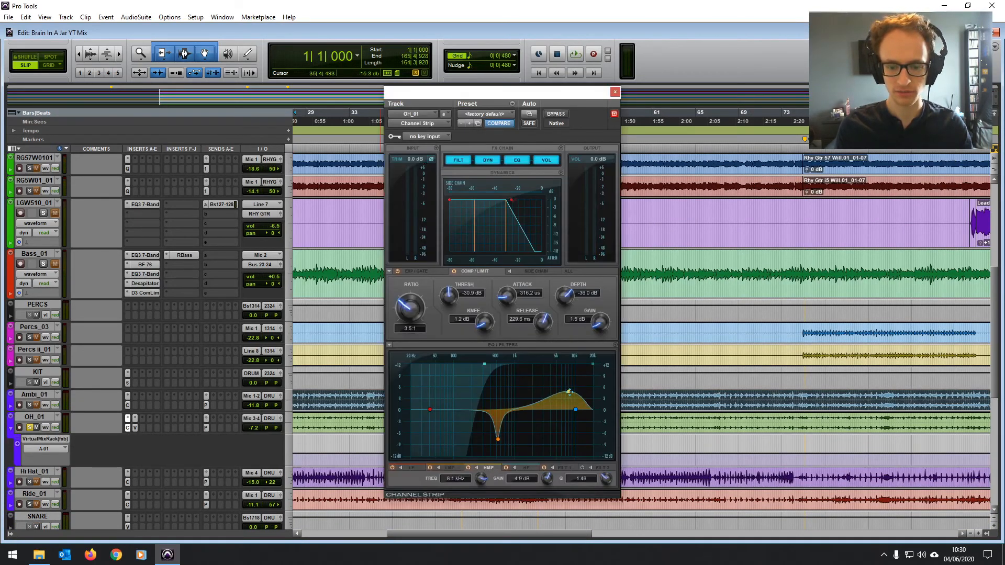
click(615, 92)
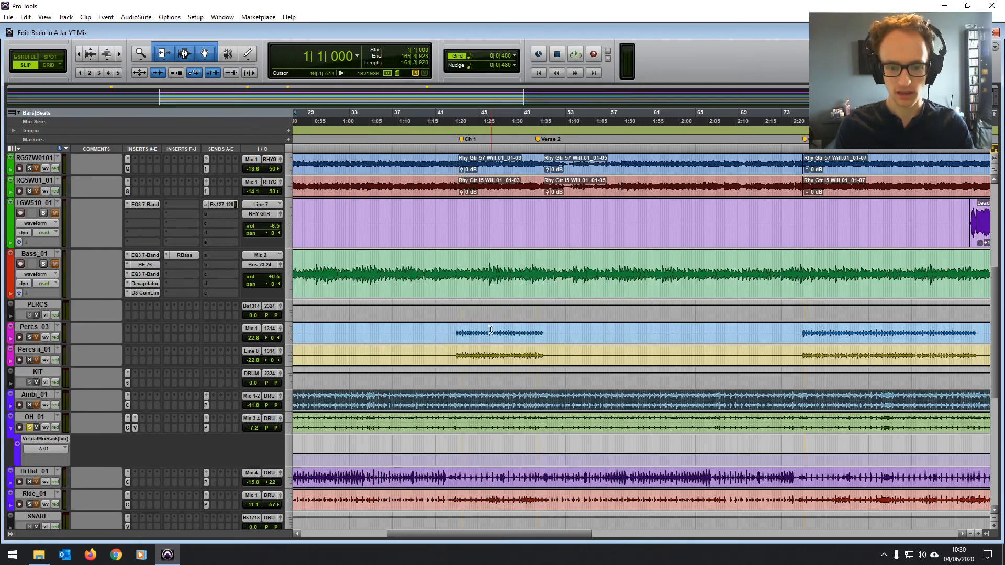
- Mark out the Chorus 1 section on the OH_01 track, starting at 42|4|873
click(477, 322)
click(458, 402)
key(t)
key(t)
key(t)
key(t)
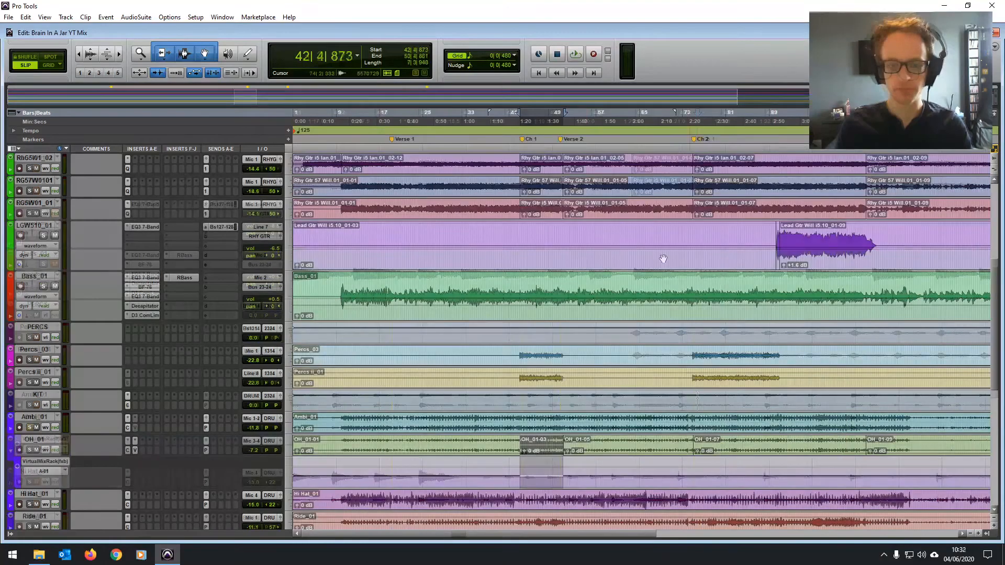
- Enable Bypass automation for the Virtual Mix Rack on OH_01, bypass the plug-in and switch the automation lane to Bypass
click(135, 450)
click(530, 114)
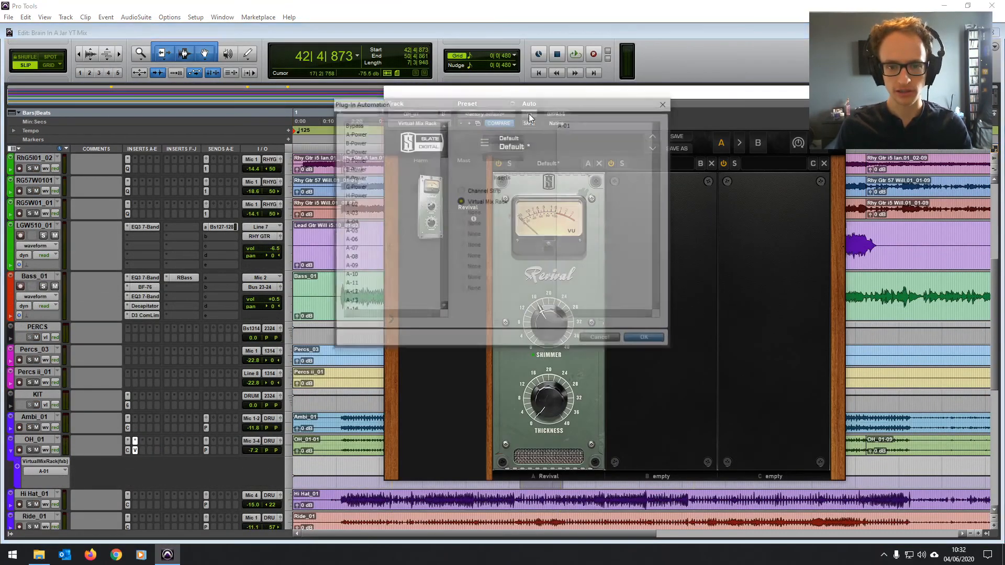
click(647, 339)
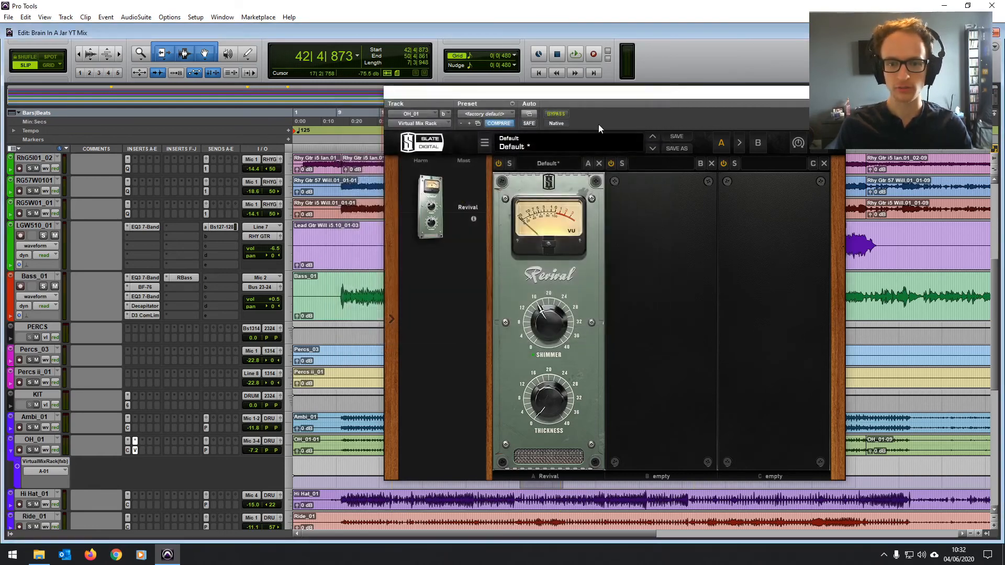
key(ctrl+w)
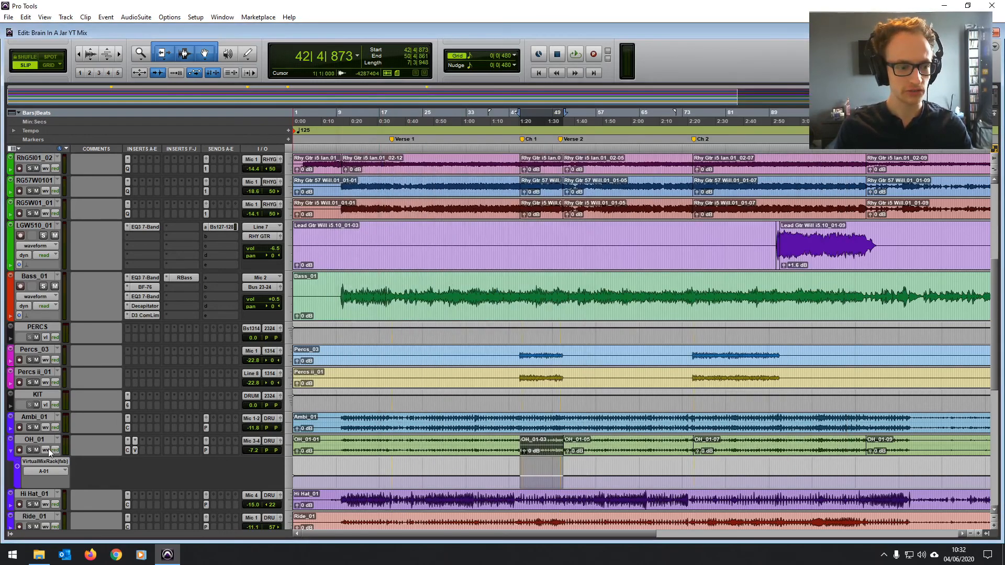
scroll(535, 400, down, 2)
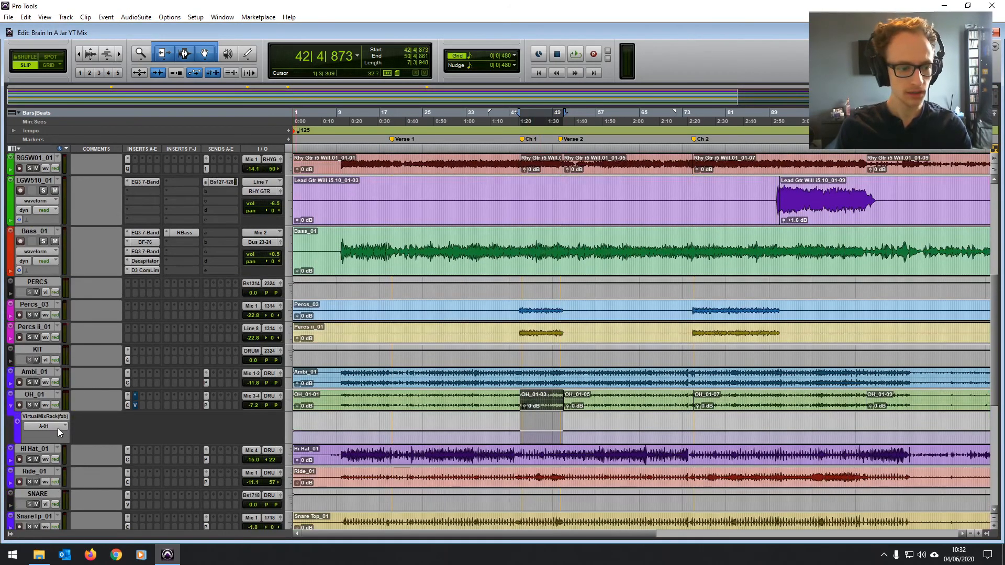
click(58, 428)
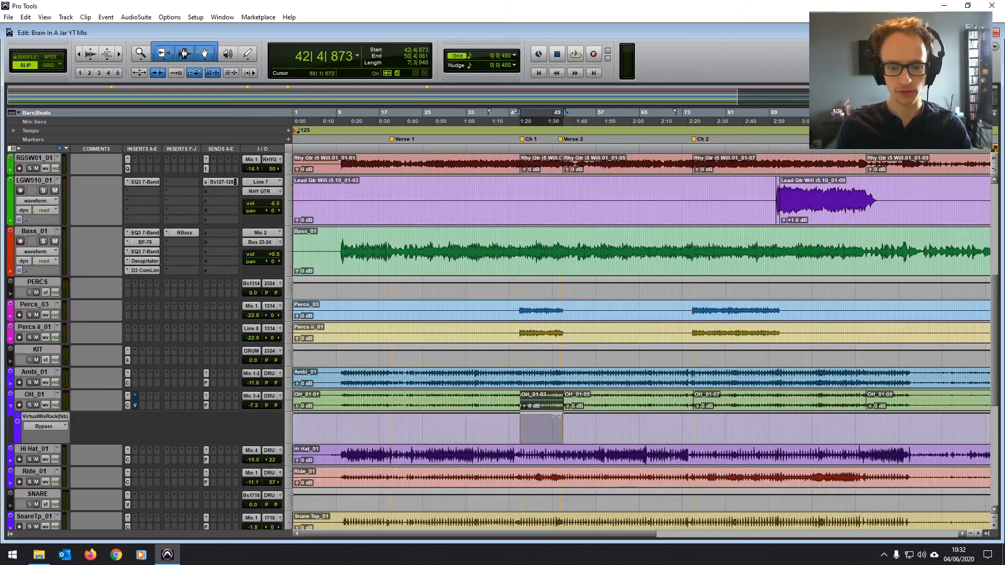
- Automate the Virtual Mix Rack's bypass off during the chorus sections of OH_01, and play the mix from 41|1|952
click(735, 408)
click(734, 421)
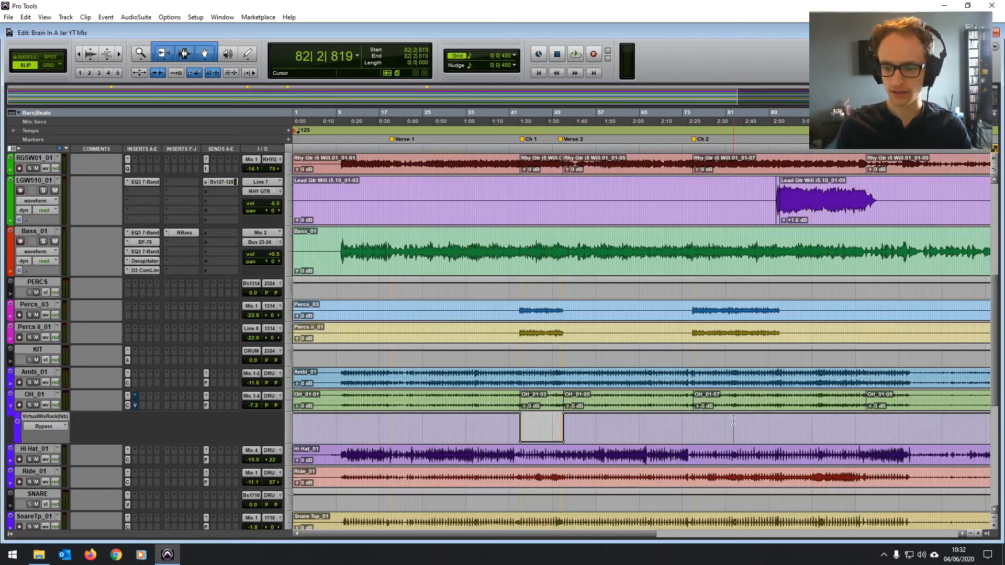
click(735, 408)
drag(735, 418, 735, 433)
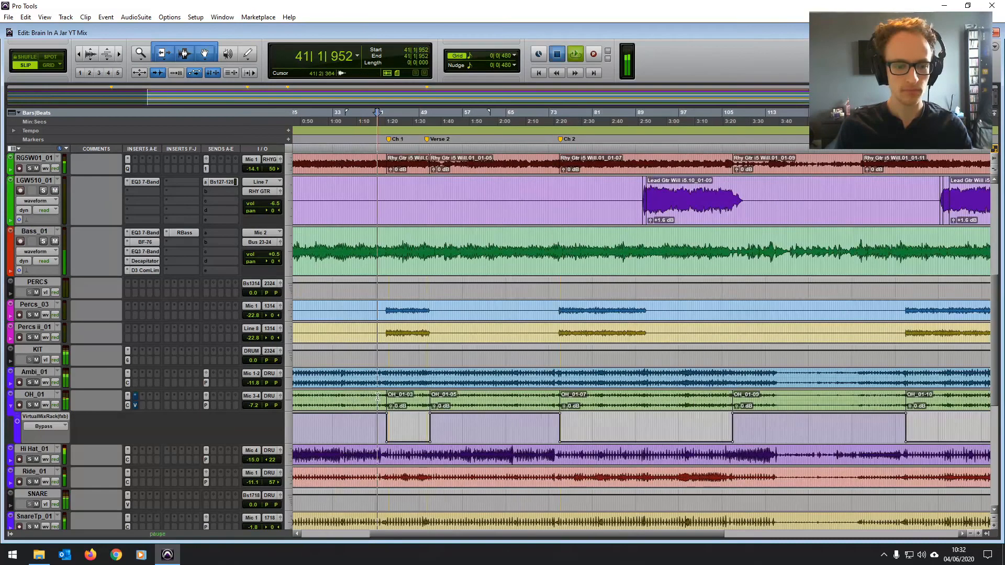
key(space)
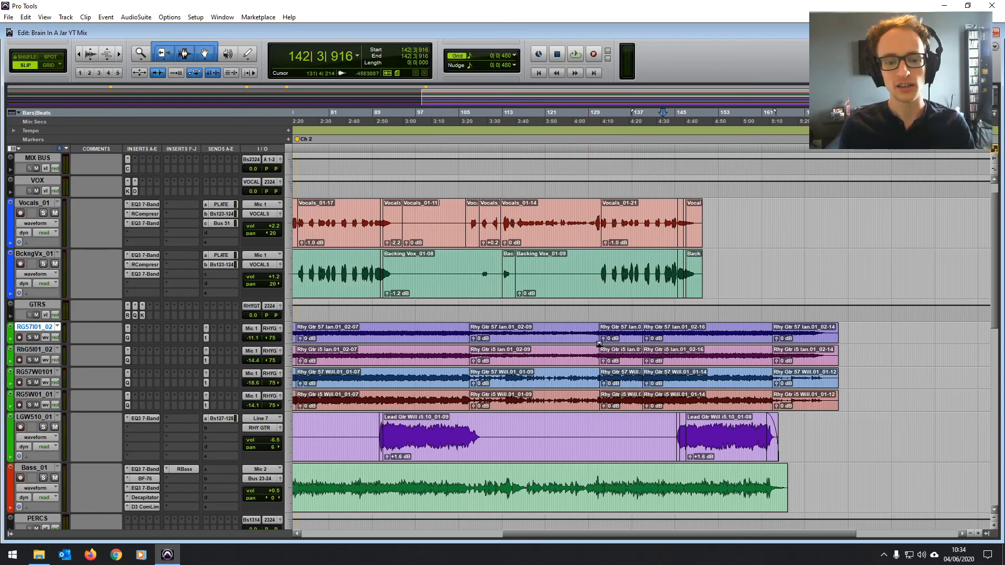
scroll(599, 344, left, 10)
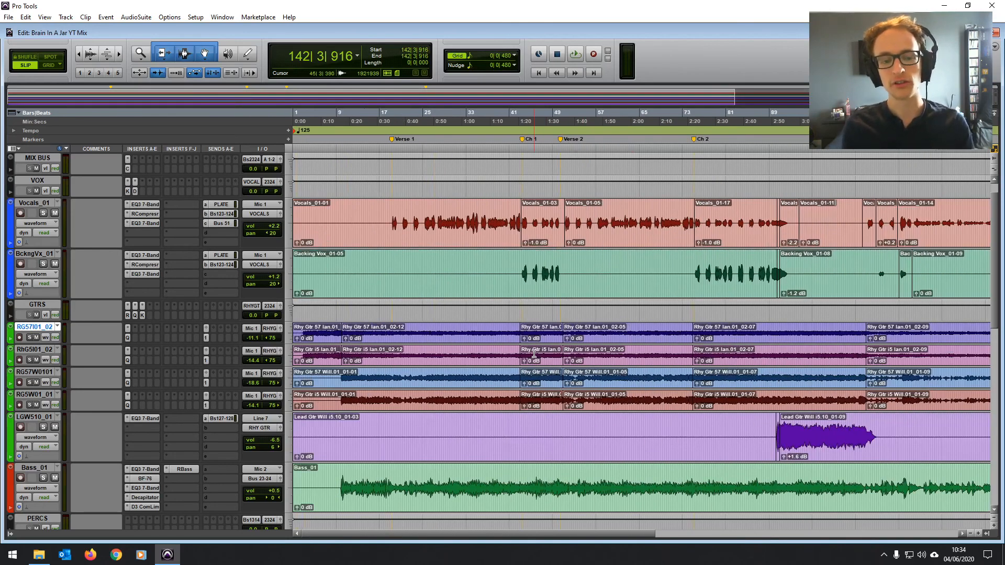